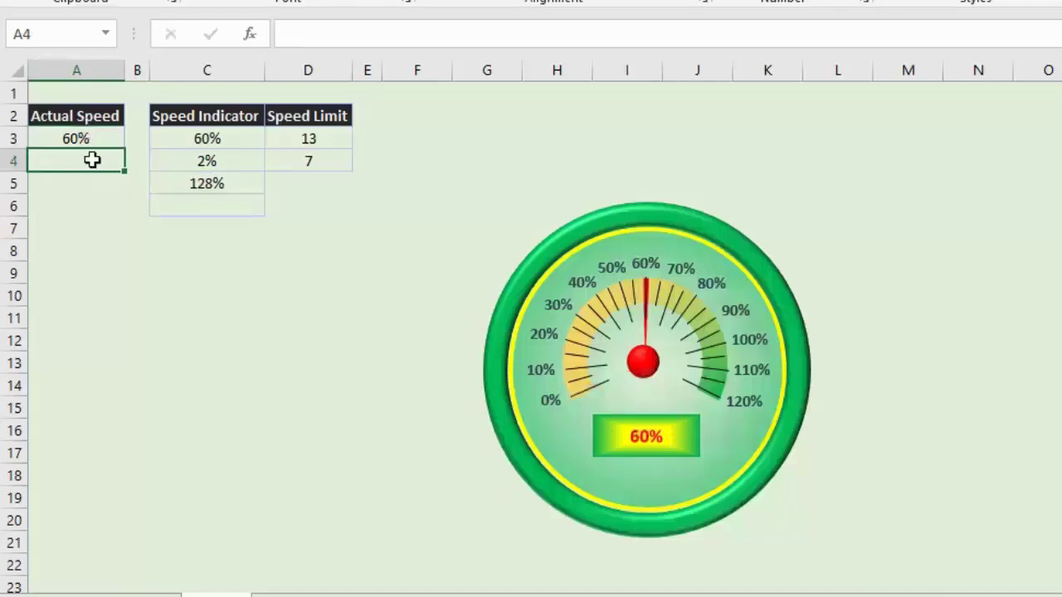
- Type the headings Actual Speed, Speed Indicator and Speed Limit in A2, C2 and D2
left_click(407, 332)
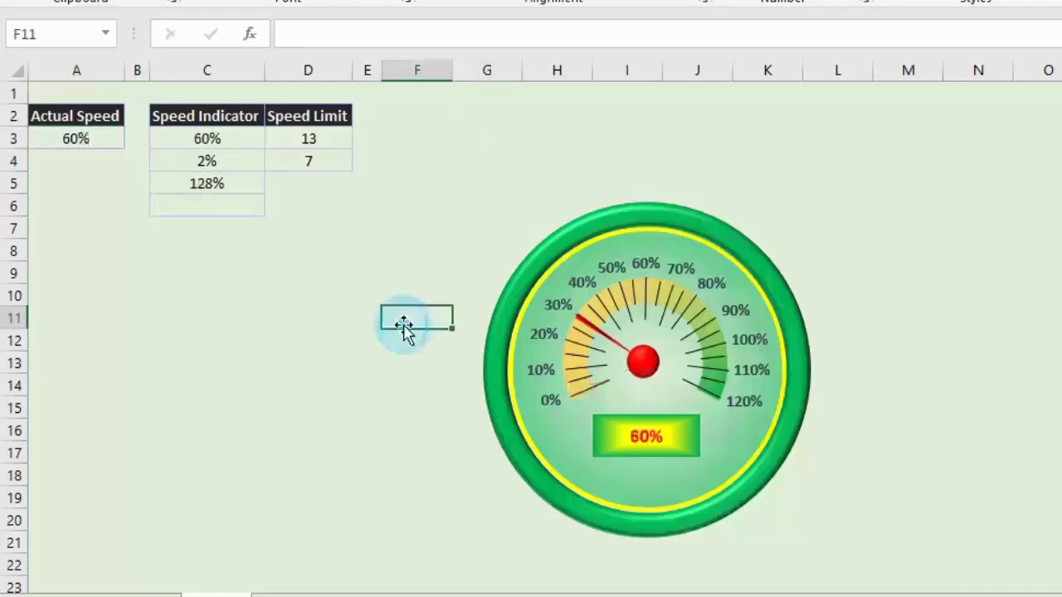
left_click(303, 290)
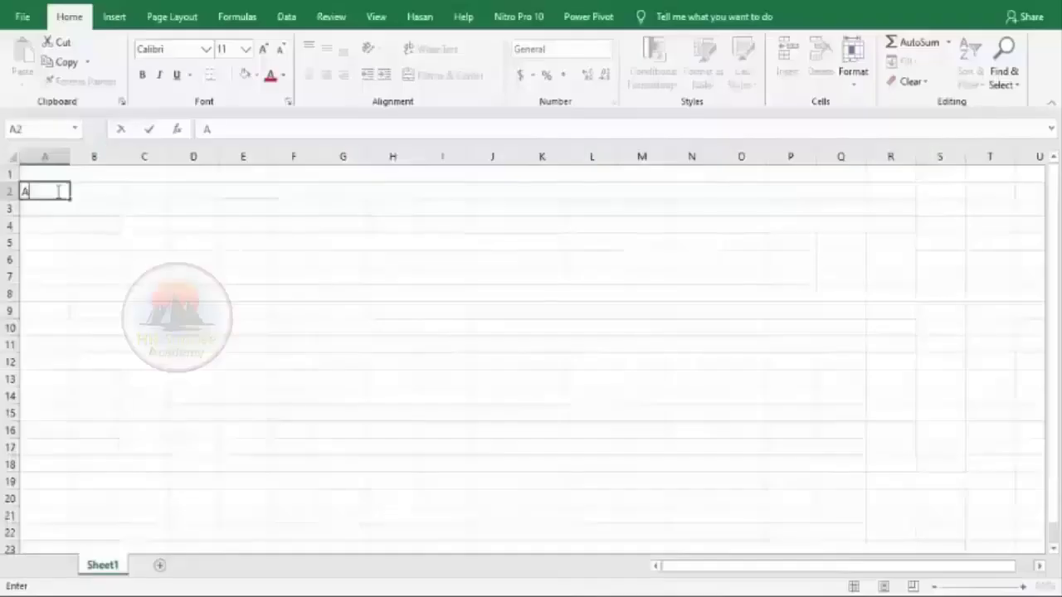
type("ctual Speed")
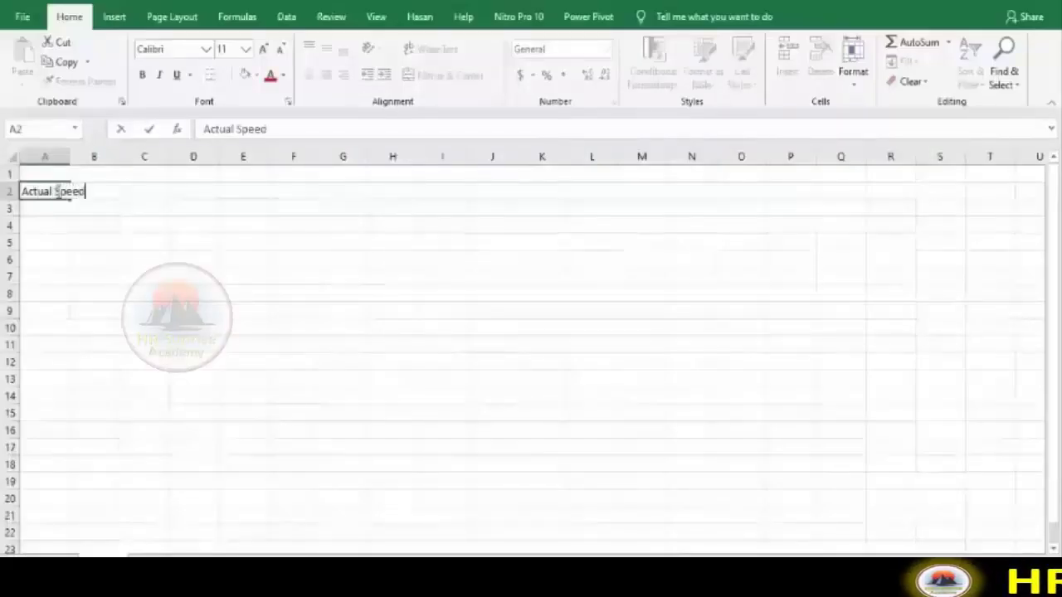
key("Tab")
key("Tab")
type("Spee")
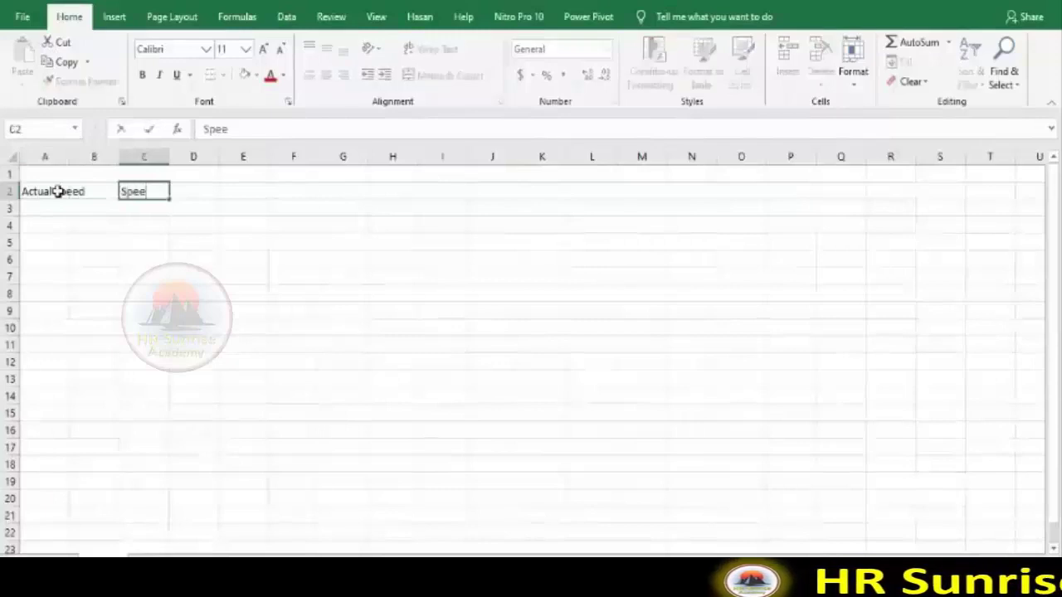
type("d Indicati")
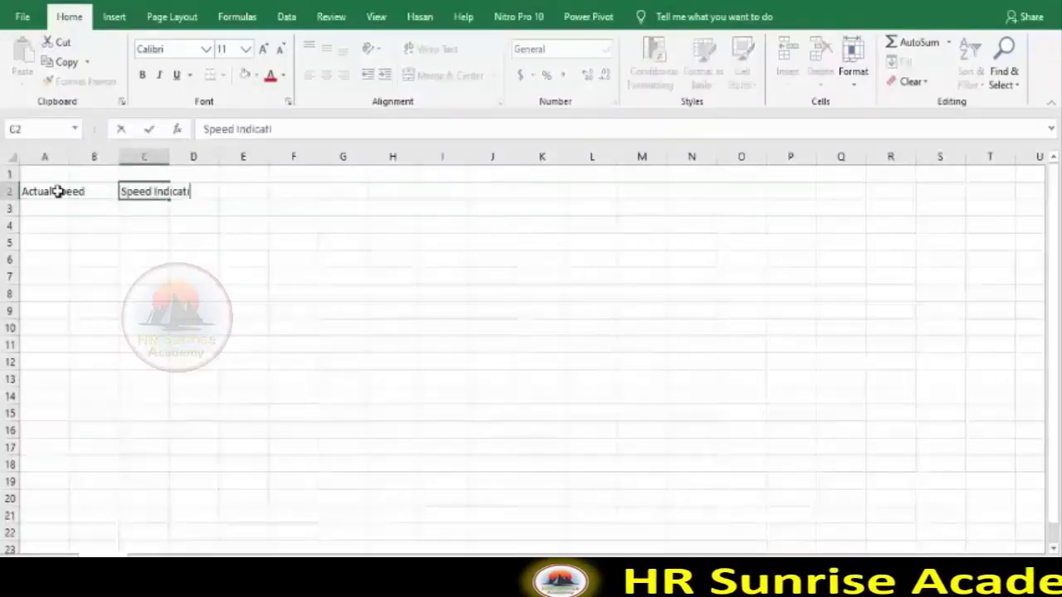
type("o")
key("BackSpace")
key("BackSpace")
type("or")
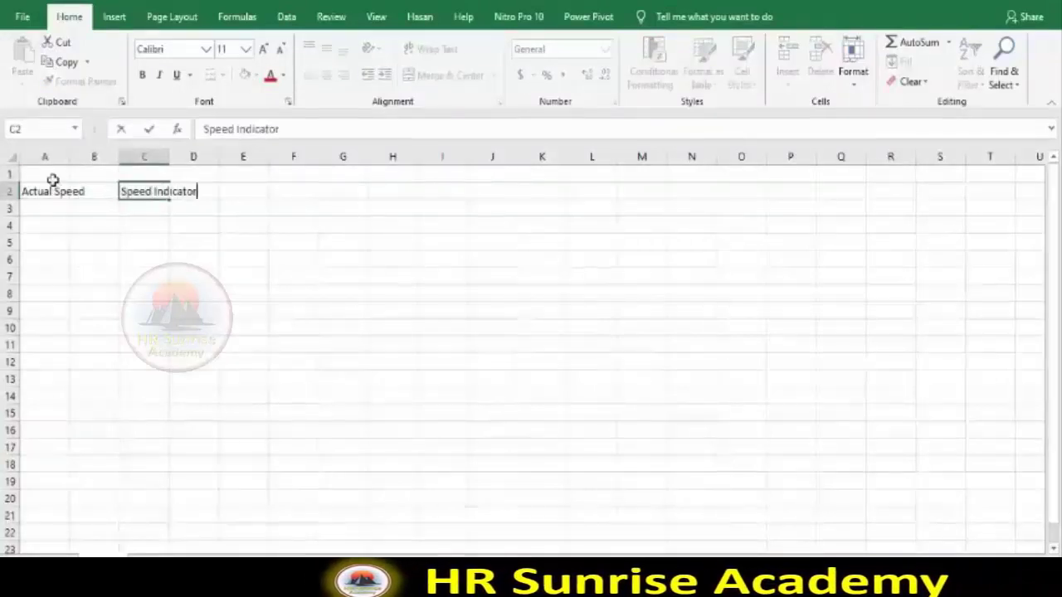
key("Tab")
type("Sp")
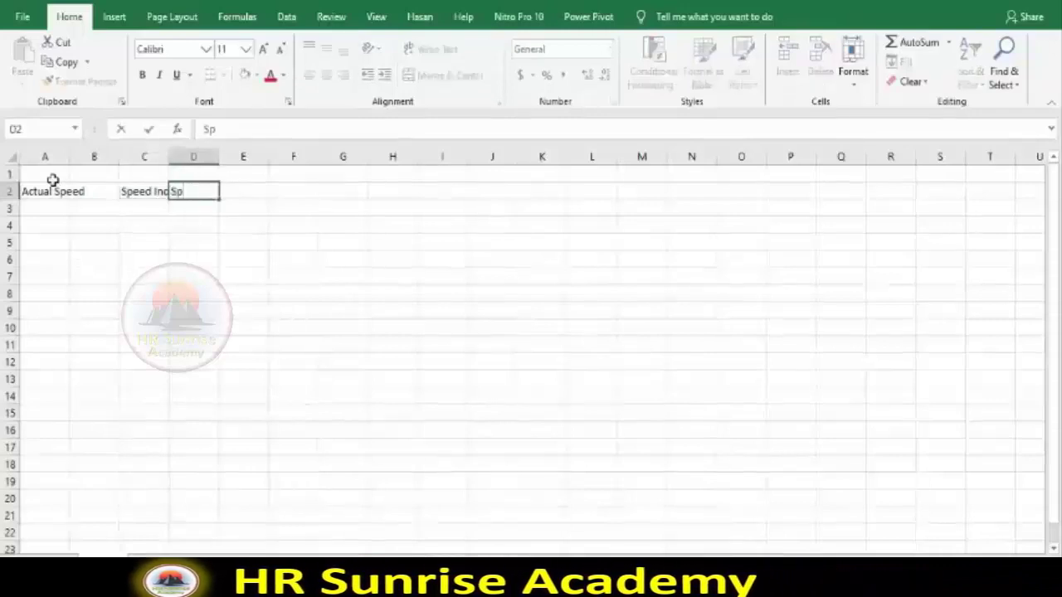
type("eed Lim")
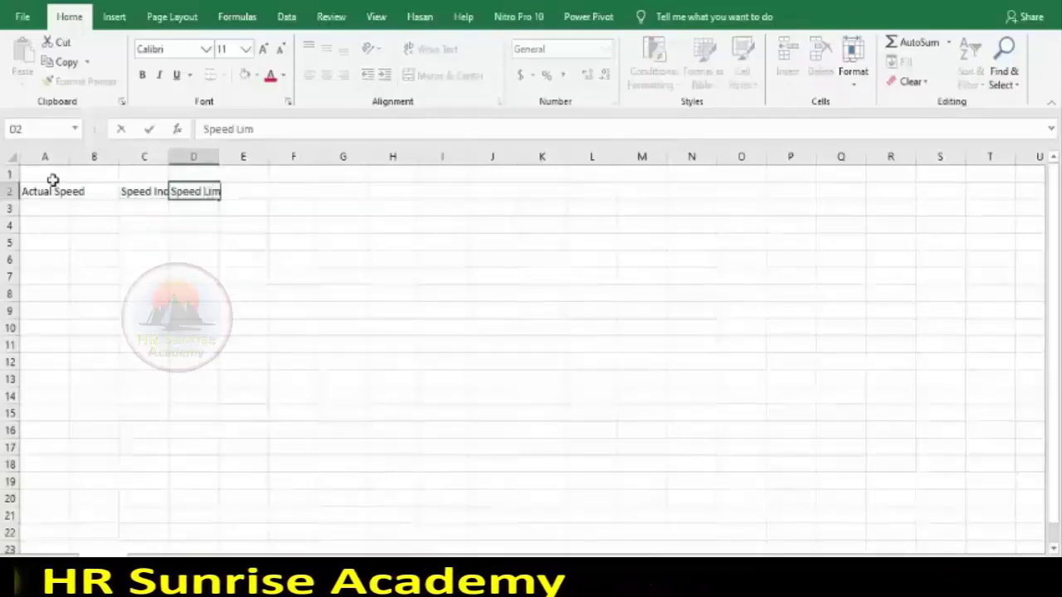
type("it")
key("Return")
- Enter 50% in A3, =A3 in C3, 2% in C4 and =190%-C3-C4 in C5
type("50")
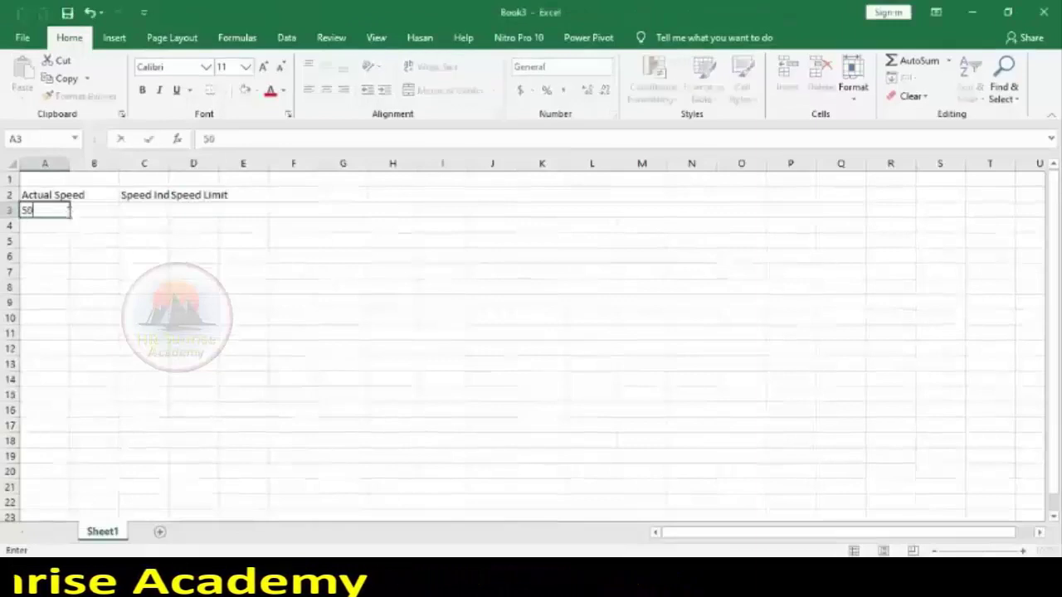
type("%")
key("Tab")
key("Tab")
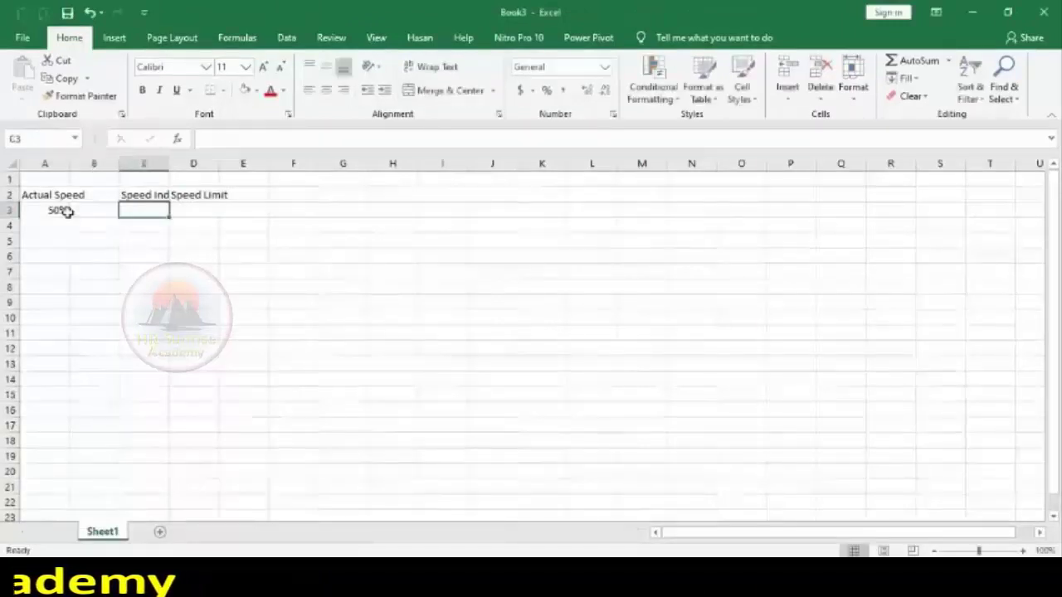
type("=")
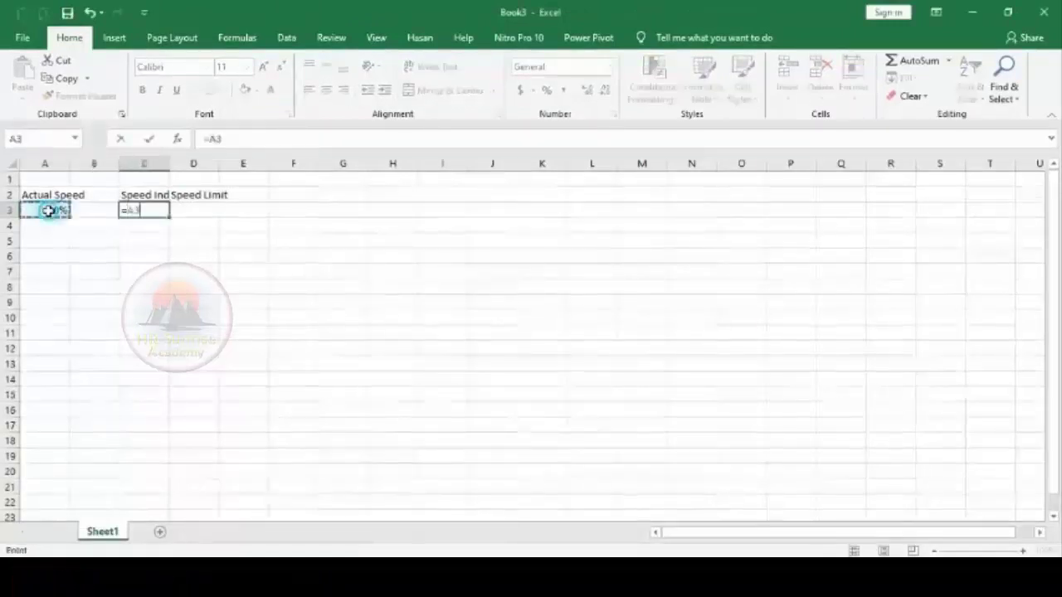
key("Return")
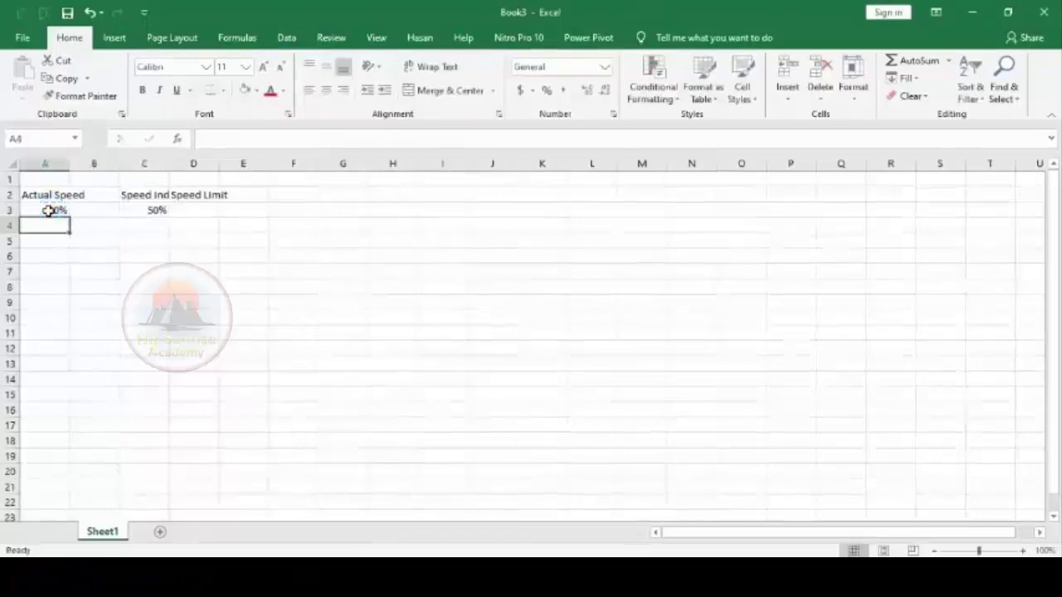
type("2")
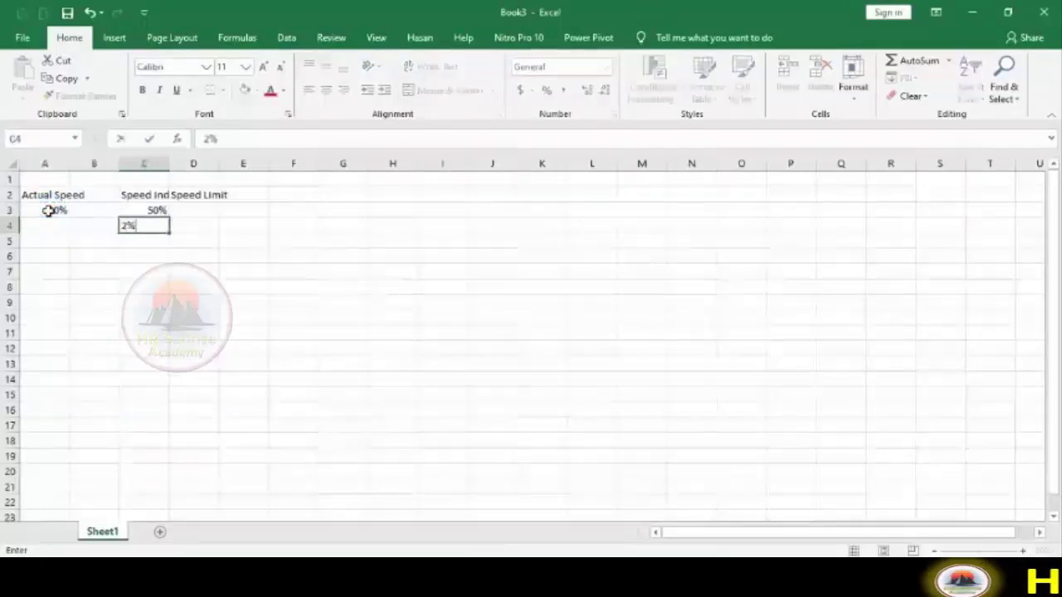
key("Return")
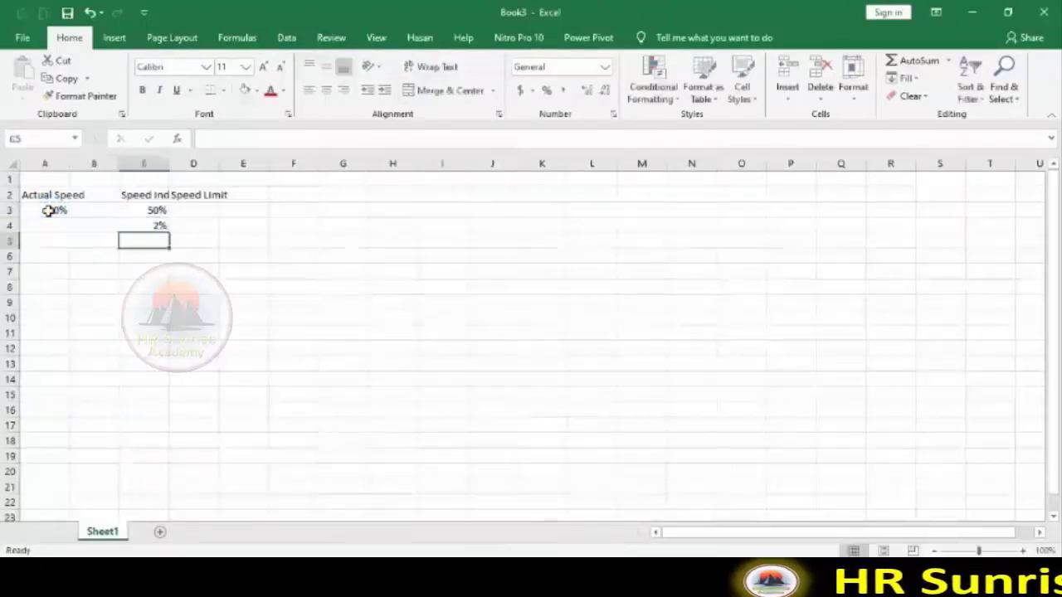
type("=190")
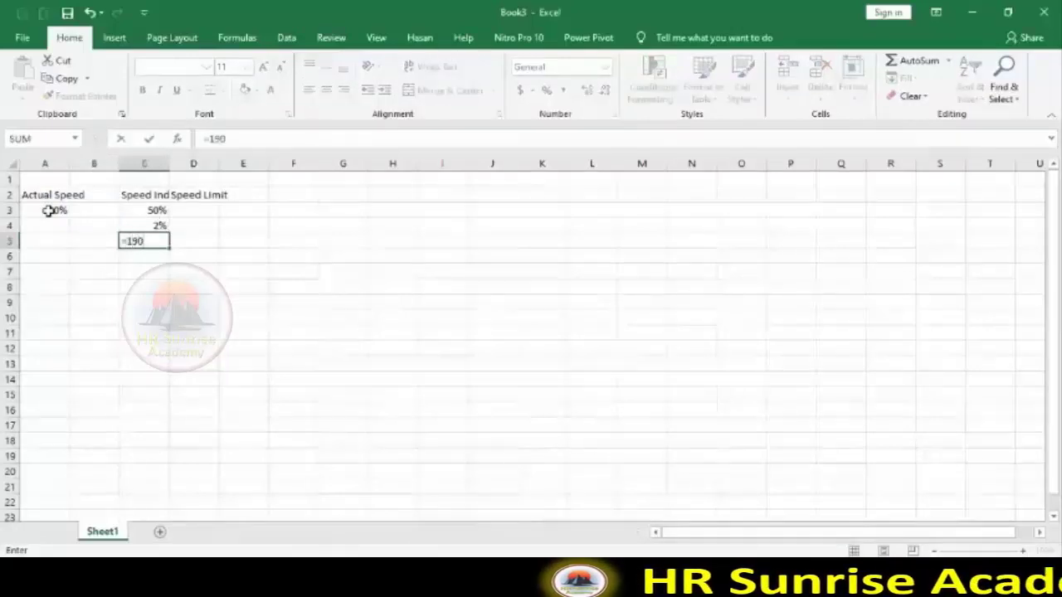
type("%-")
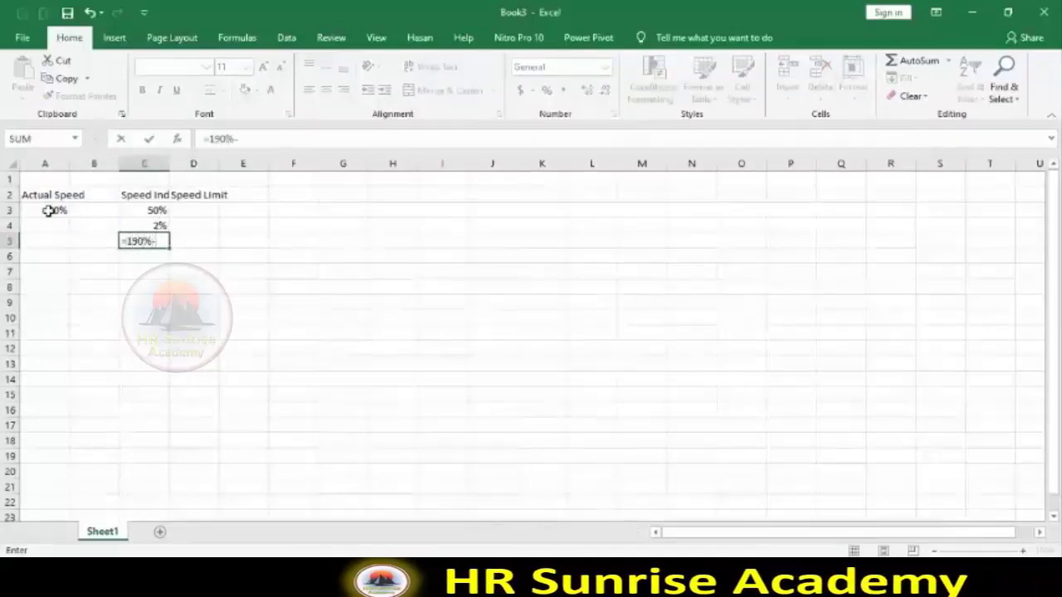
left_click(146, 212)
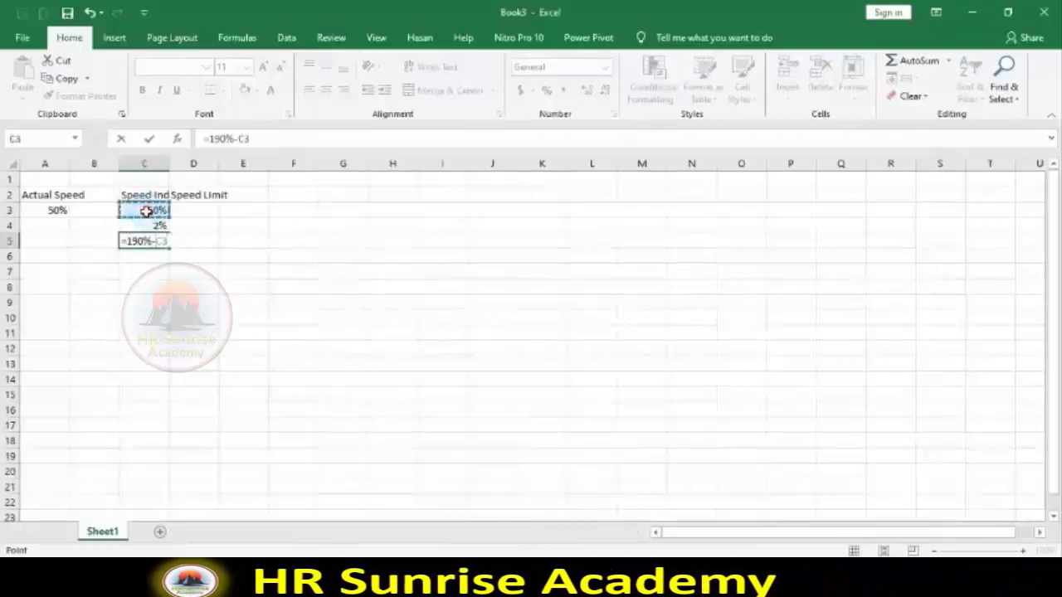
type("-")
left_click(148, 227)
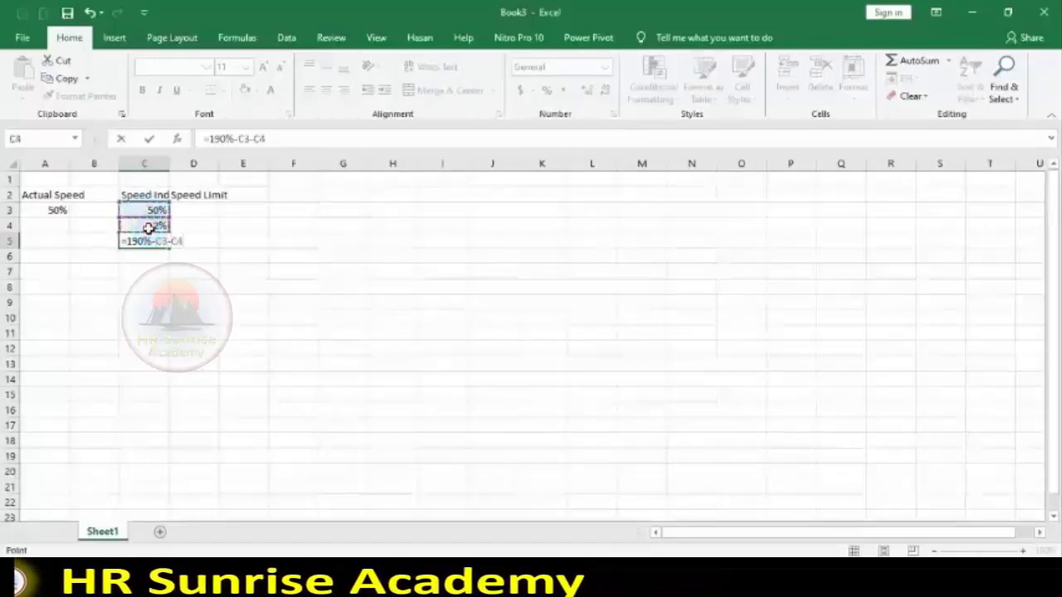
key("Return")
- Enter the Speed Limit values 13 and 7 in D3 and D4
left_click(199, 206)
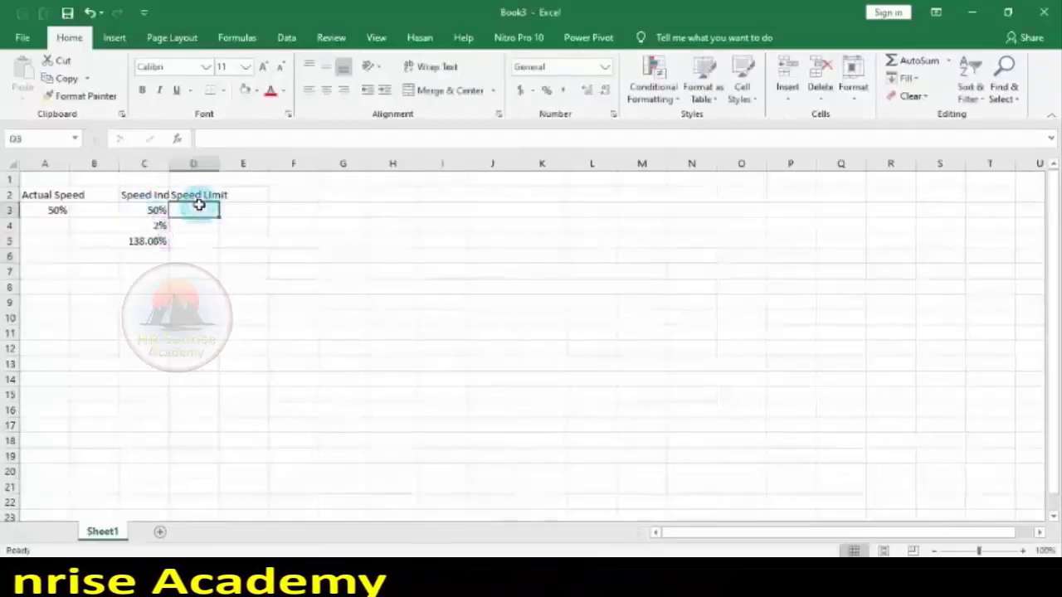
type("13")
key("Return")
type("7")
key("Return")
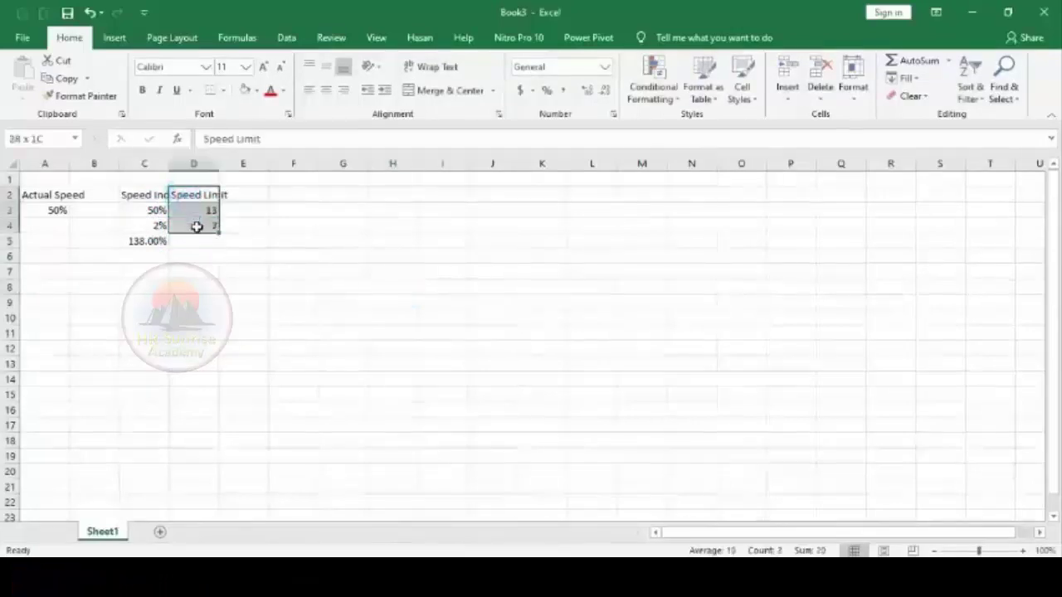
- Insert a doughnut chart of the Speed Limit values and remove its title and legend
left_click(117, 38)
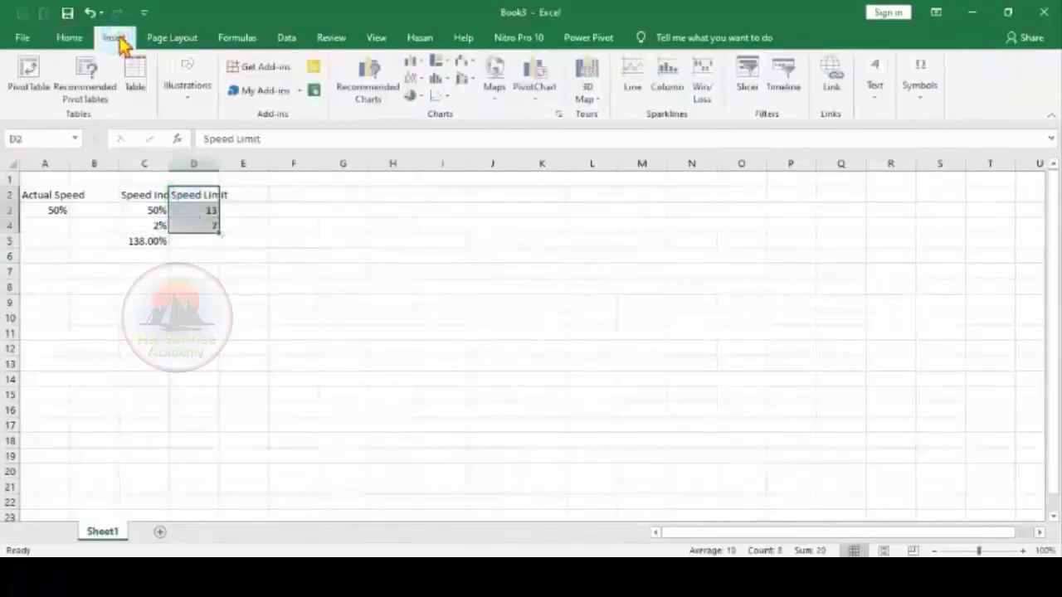
left_click(414, 96)
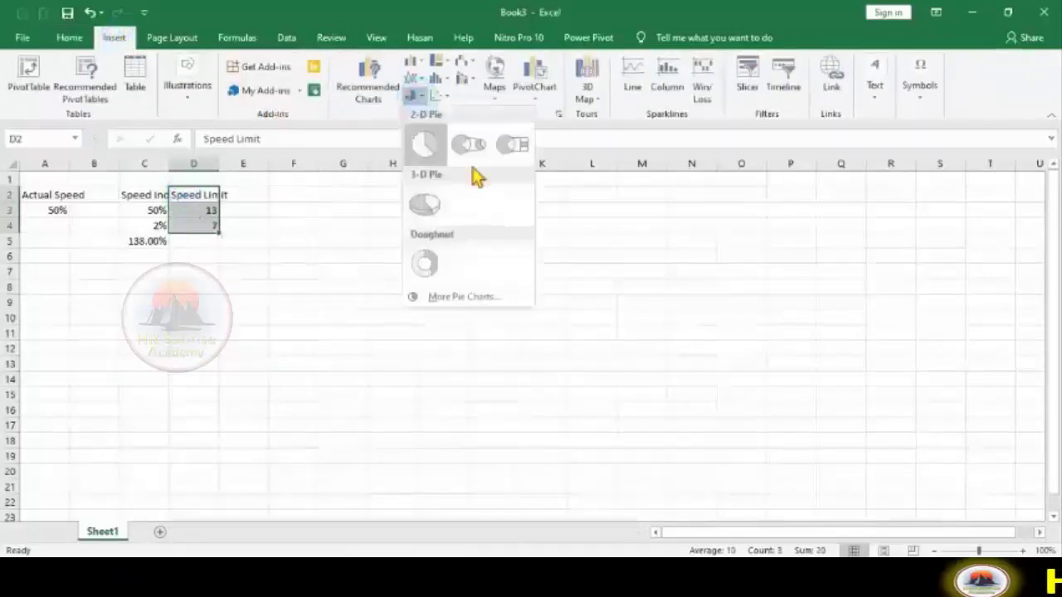
left_click(425, 267)
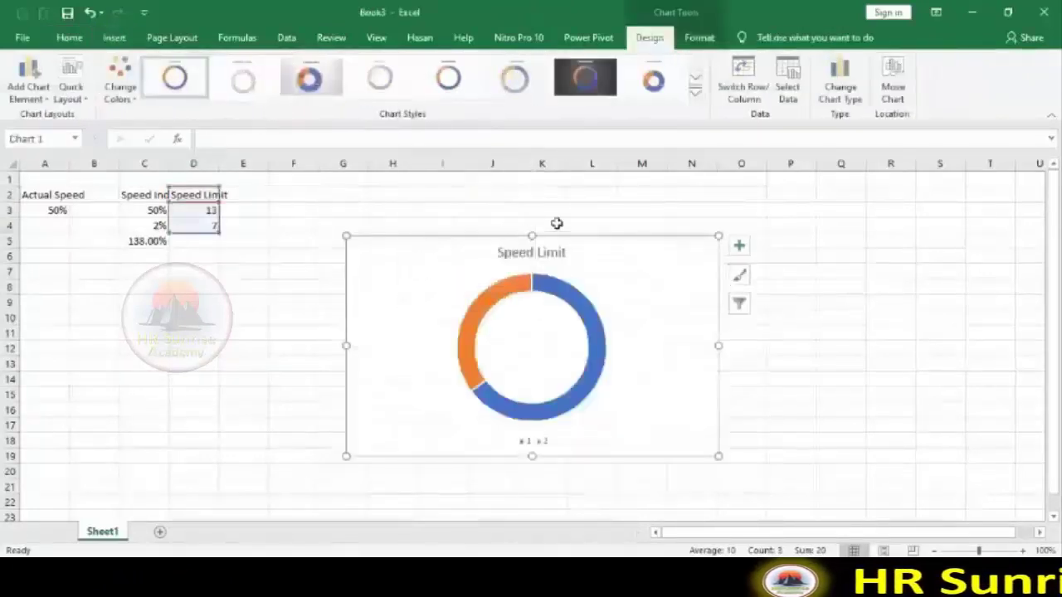
left_click(739, 248)
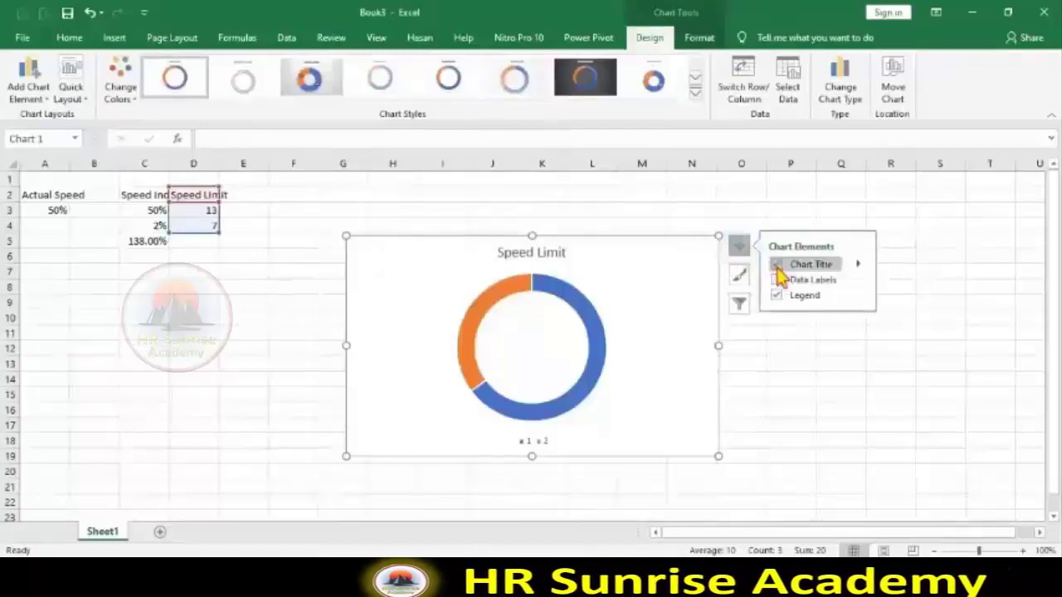
left_click(776, 265)
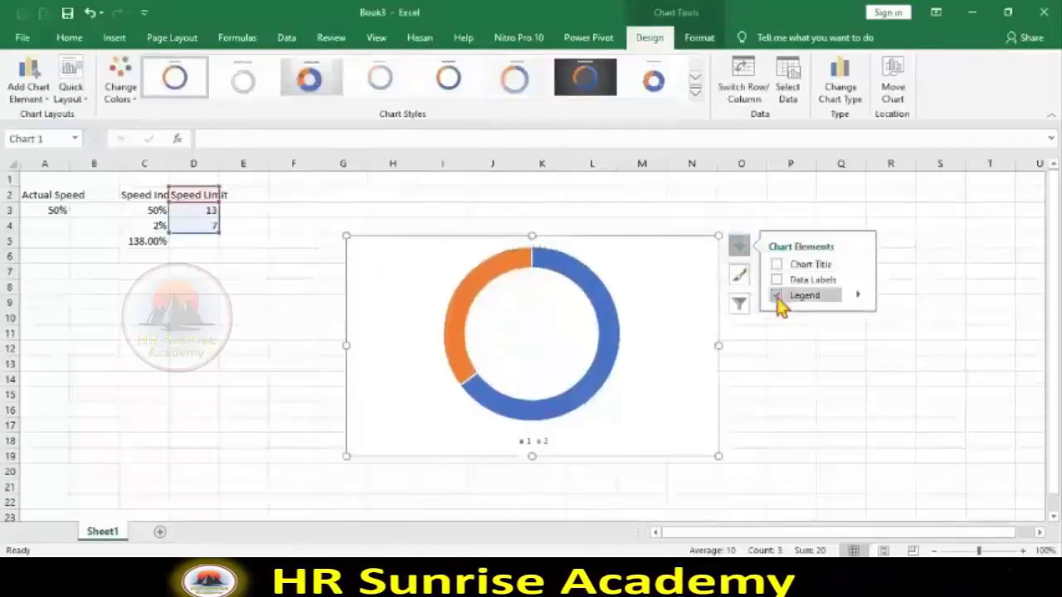
left_click(776, 296)
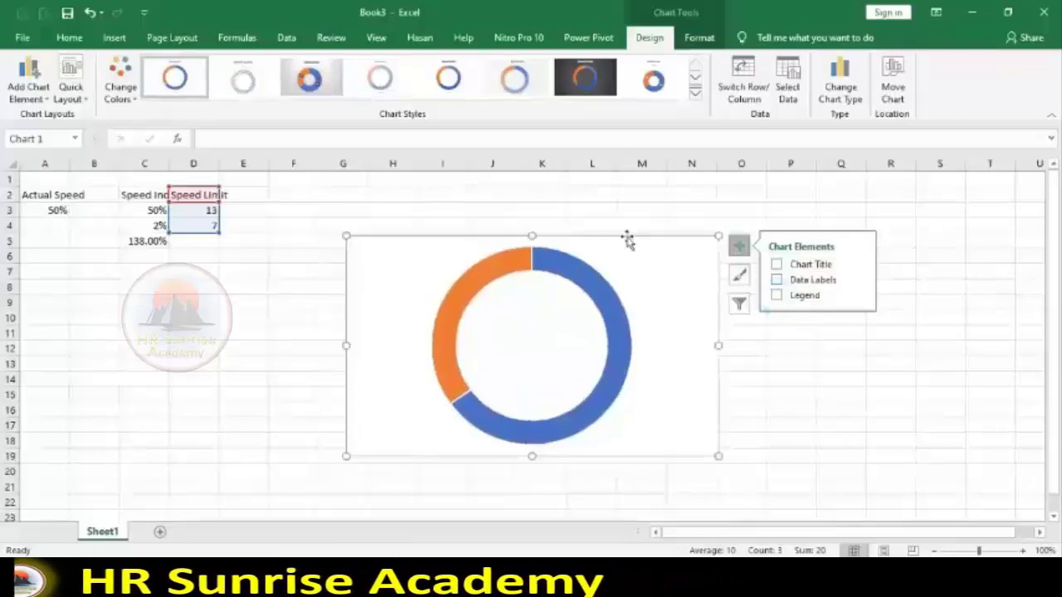
- Remove the chart's outline and background fill, and the doughnut series outline
left_click(697, 40)
left_click(478, 79)
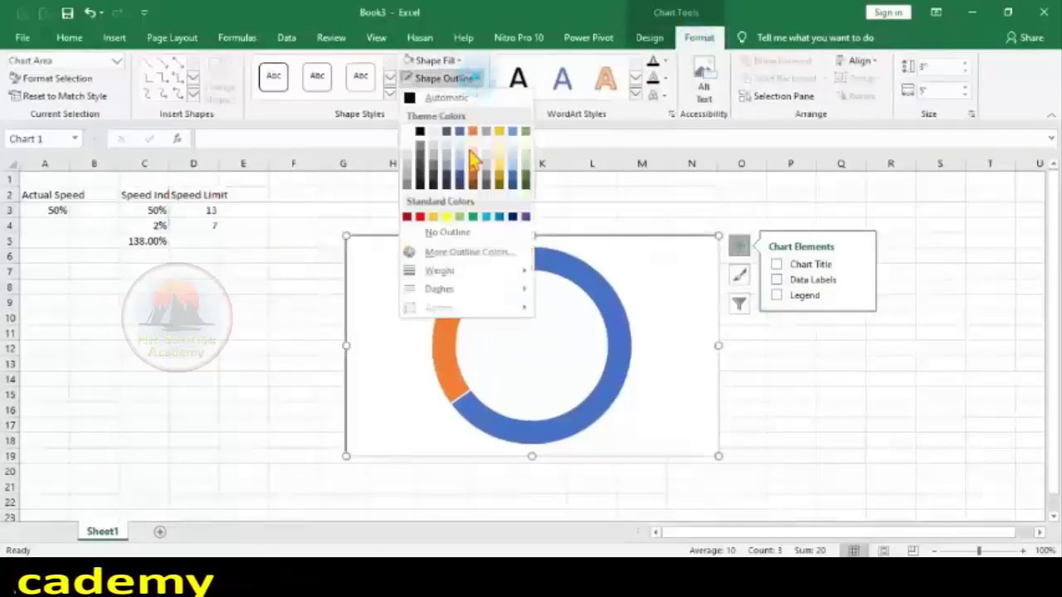
left_click(448, 233)
left_click(458, 62)
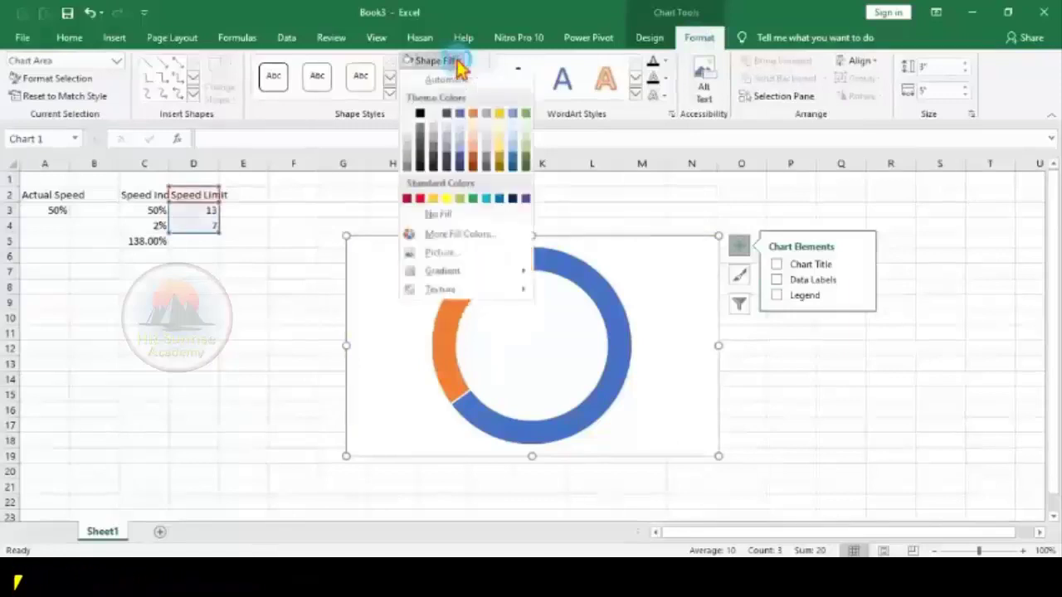
left_click(438, 214)
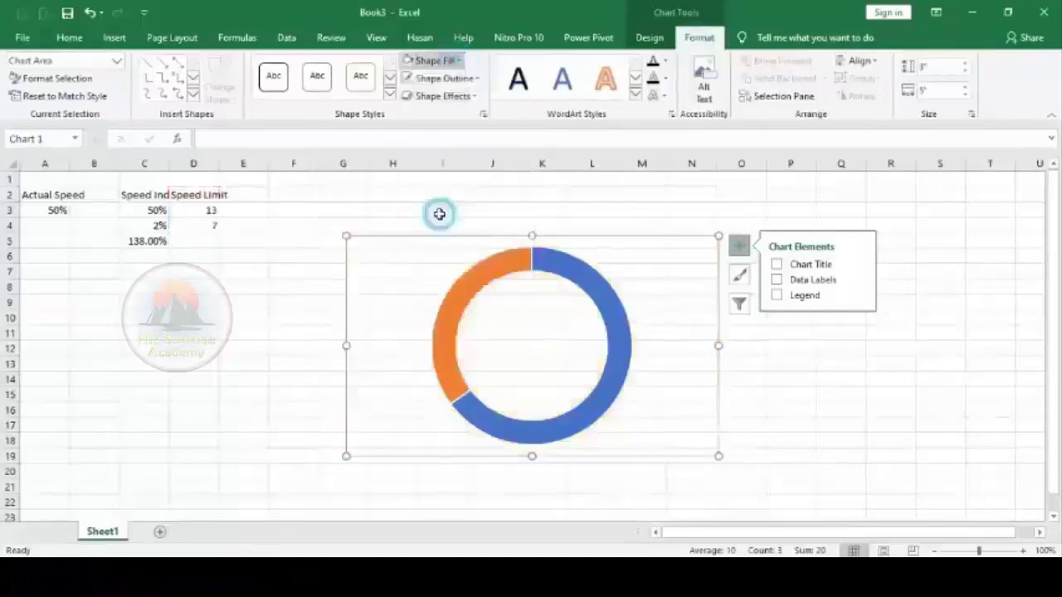
left_click(511, 265)
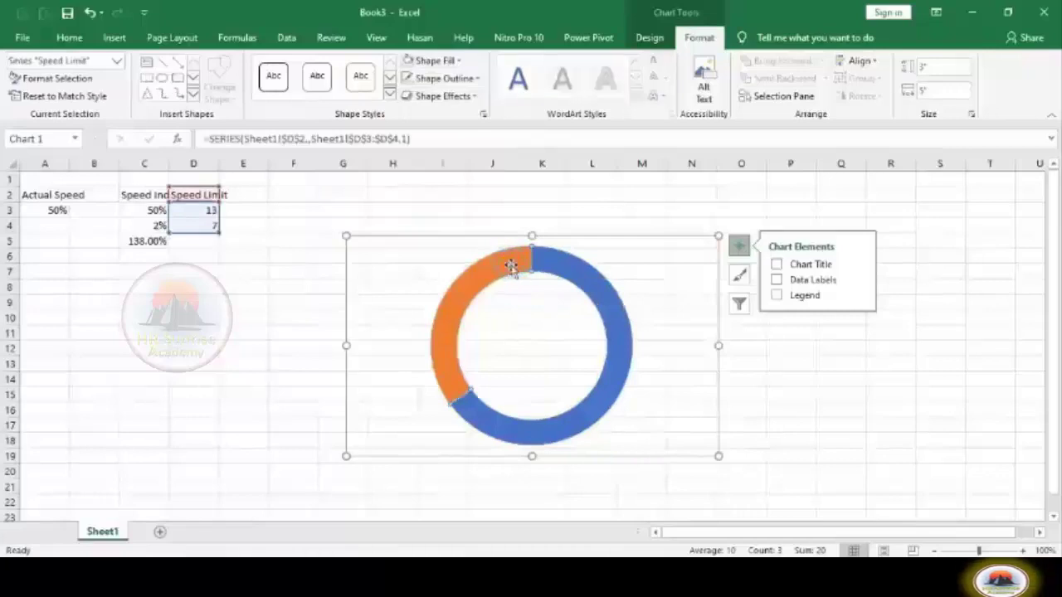
left_click(476, 78)
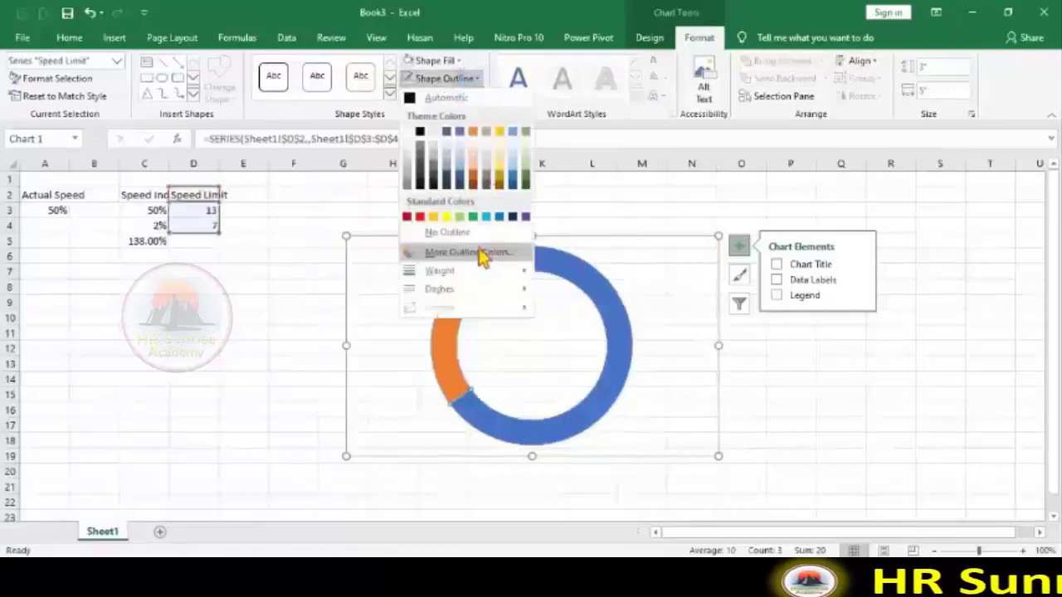
left_click(469, 232)
- Add a series named from C2 with values C3:C5 to the doughnut chart
left_click(646, 38)
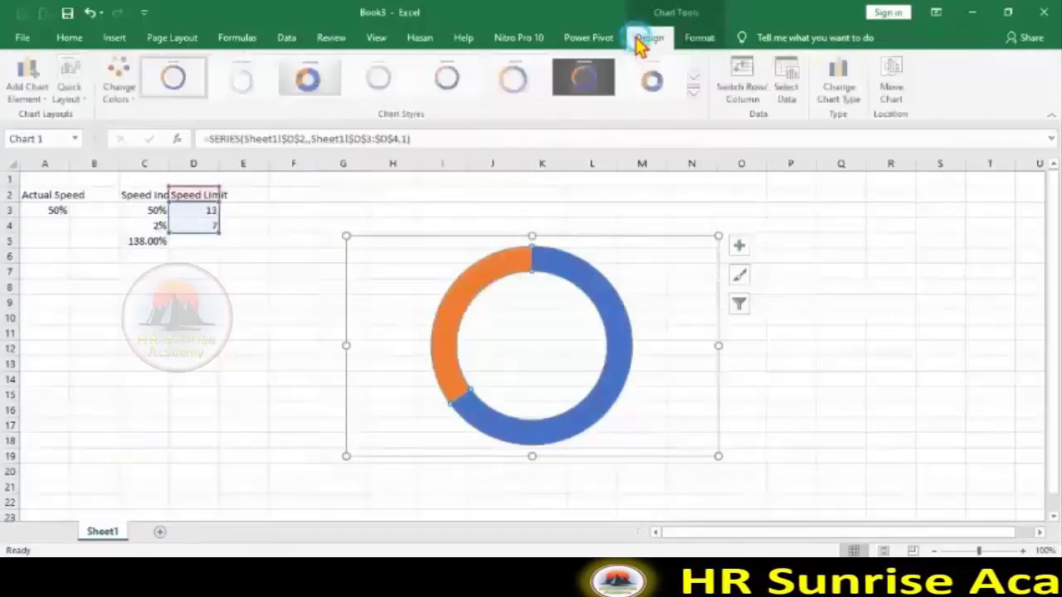
left_click(788, 83)
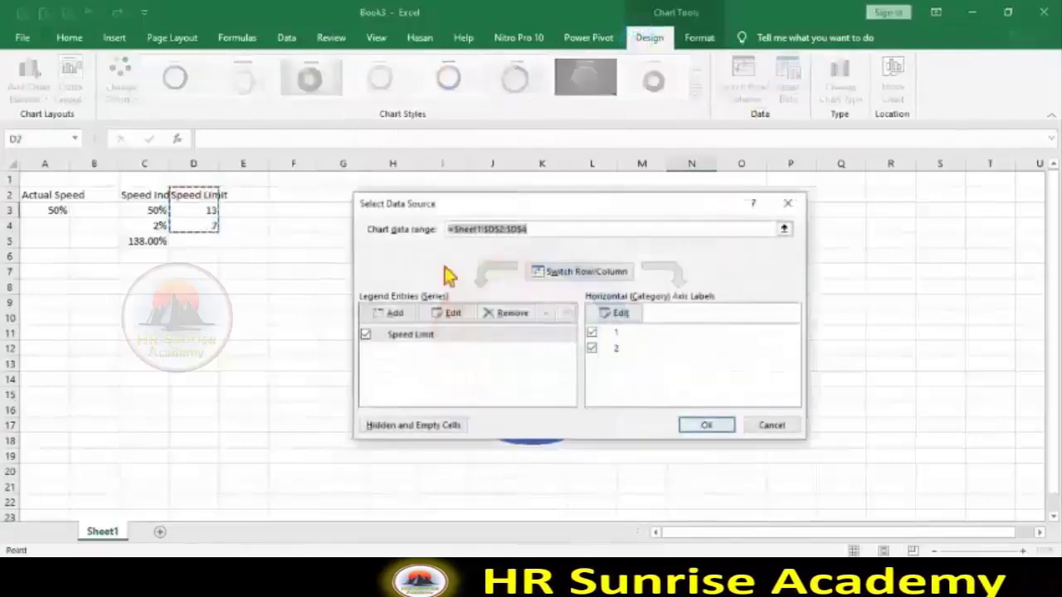
left_click(400, 313)
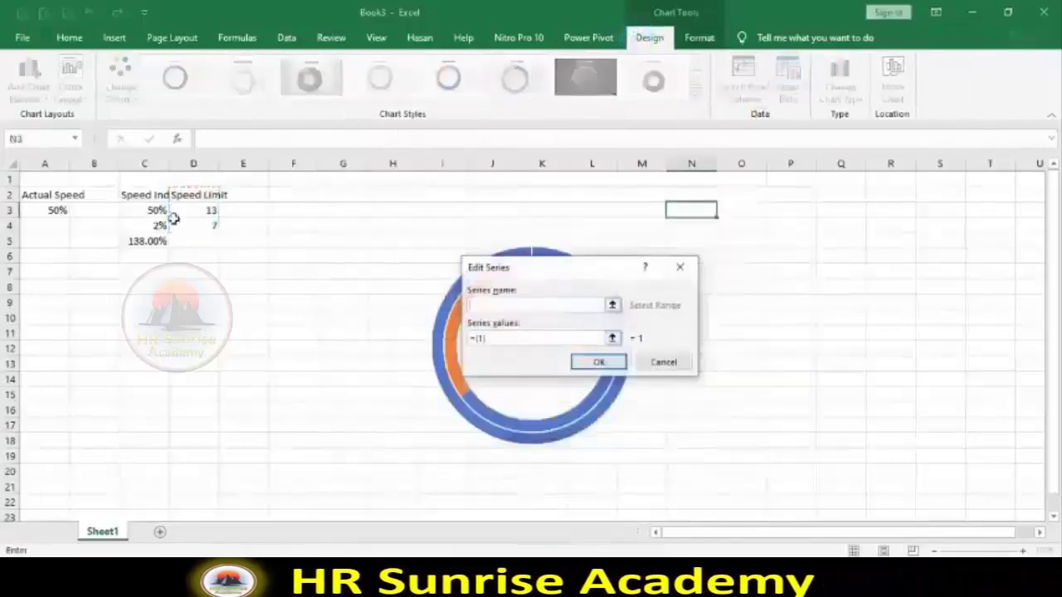
left_click(136, 197)
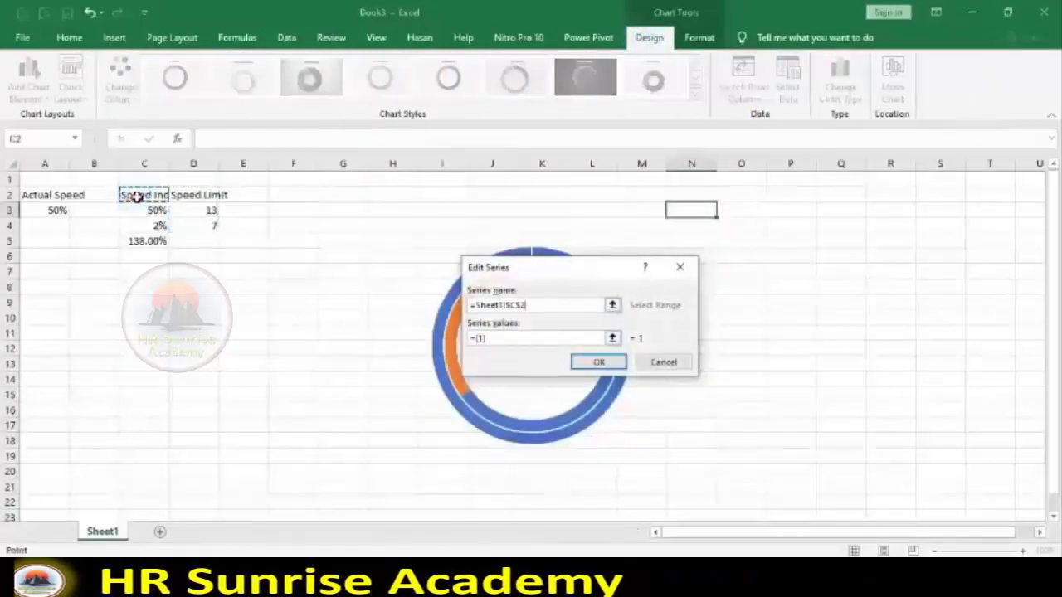
left_click(556, 342)
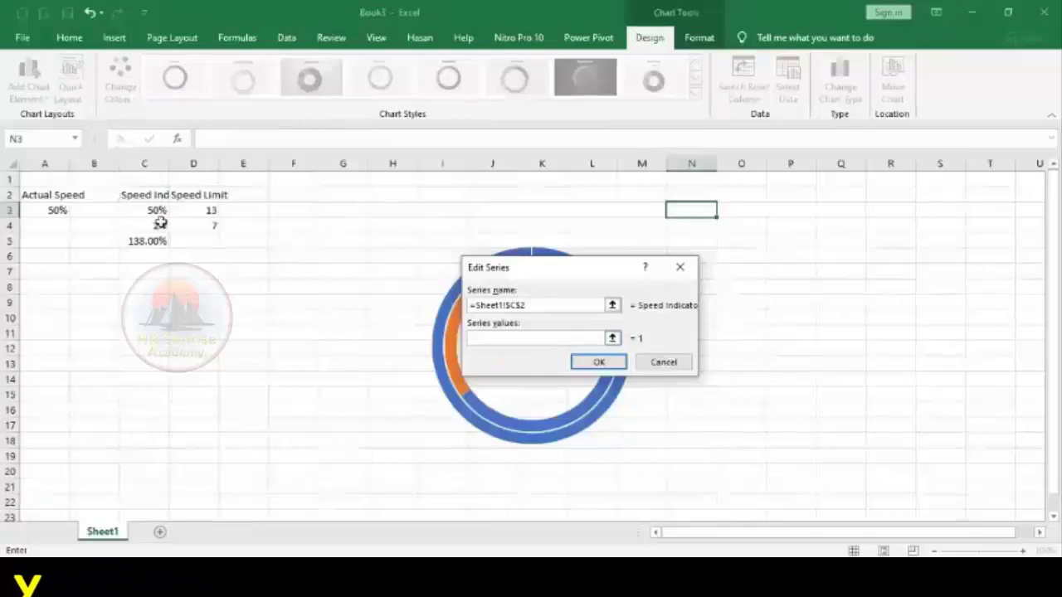
left_click_drag(143, 211, 147, 242)
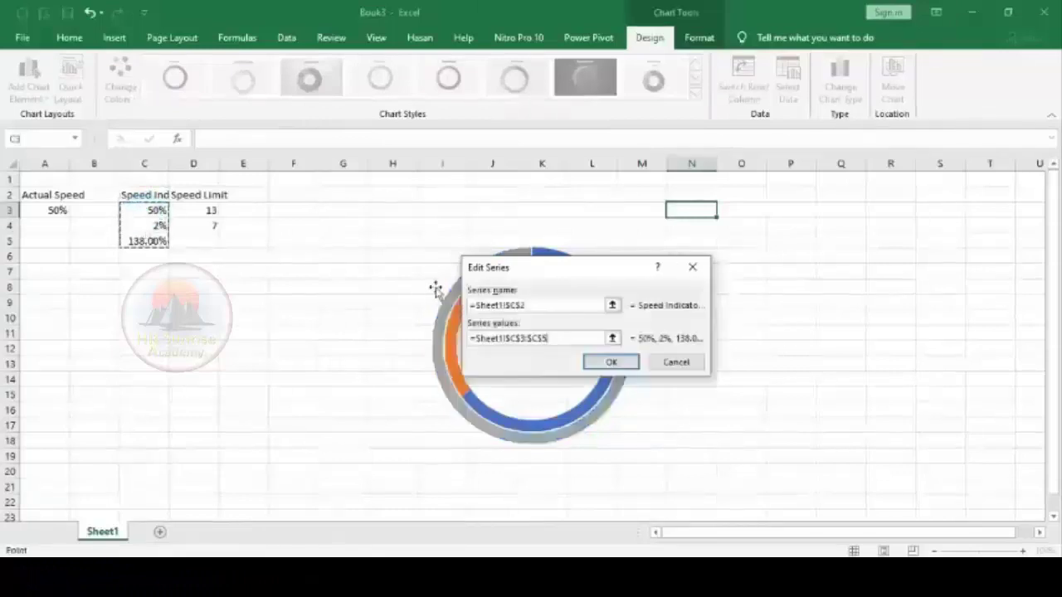
key("Return")
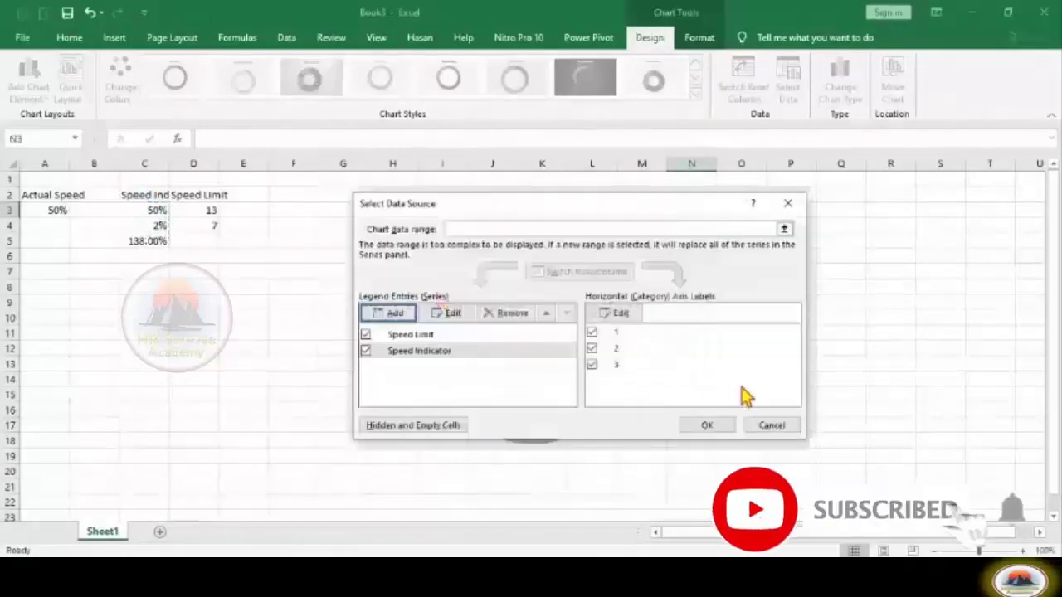
left_click(704, 425)
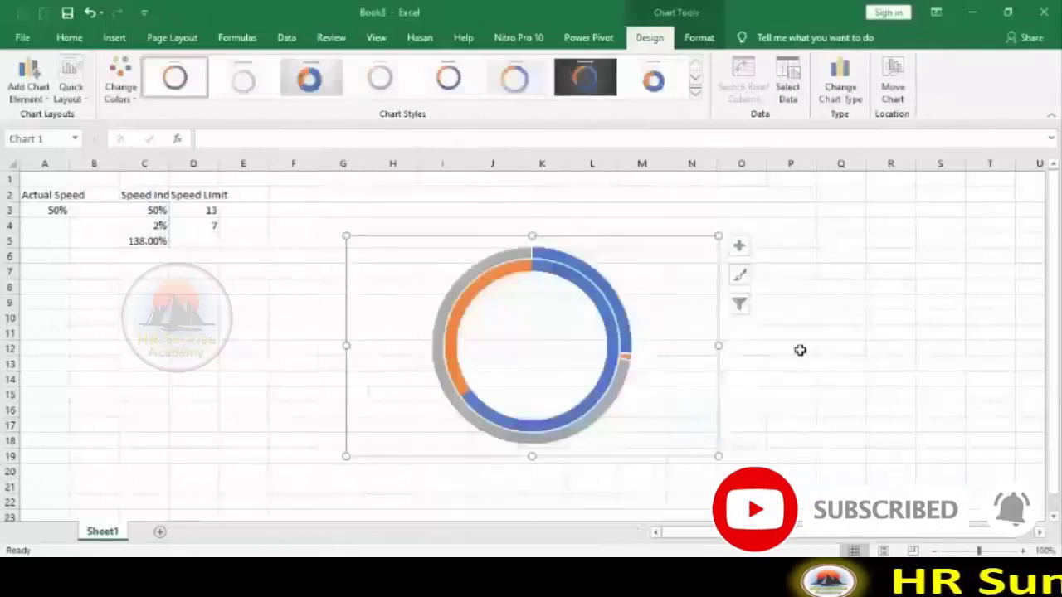
- Make it a combo chart: Speed Limit as a secondary-axis doughnut, Speed Indicator as a pie
left_click(840, 83)
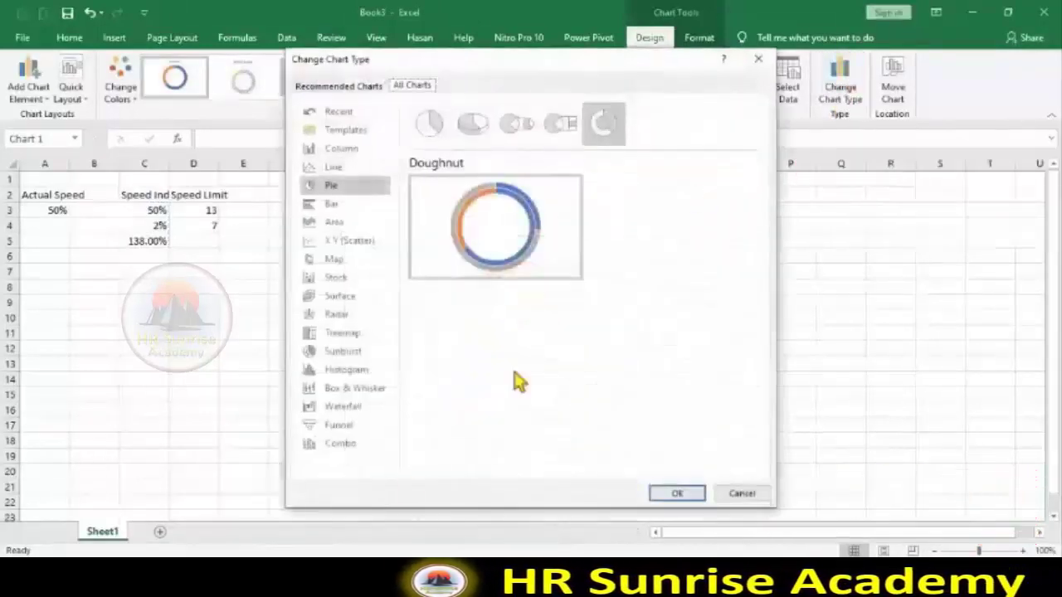
left_click(327, 445)
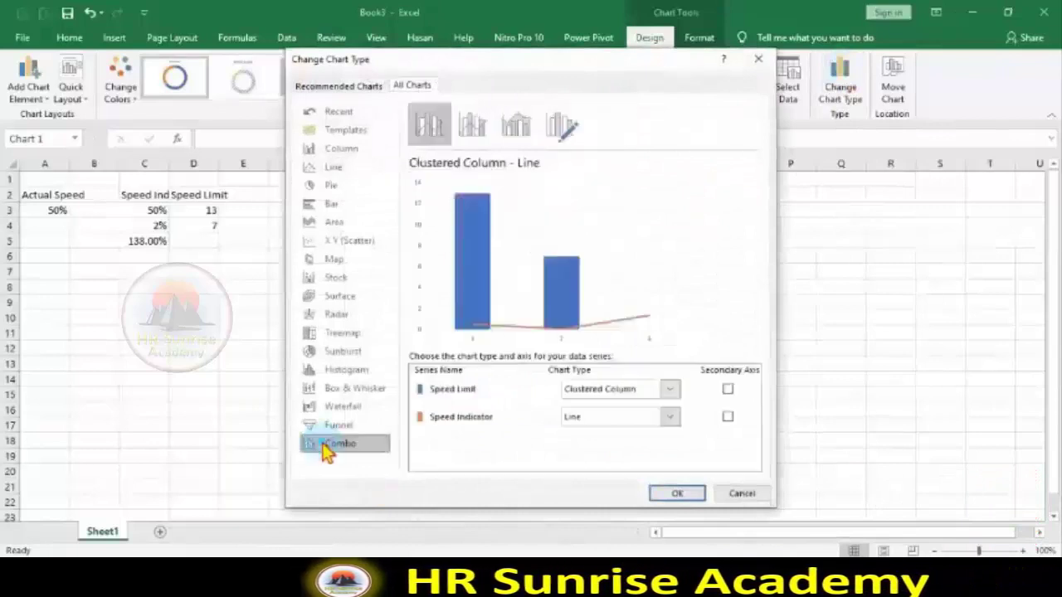
left_click(670, 390)
scroll(714, 290, "down", 5)
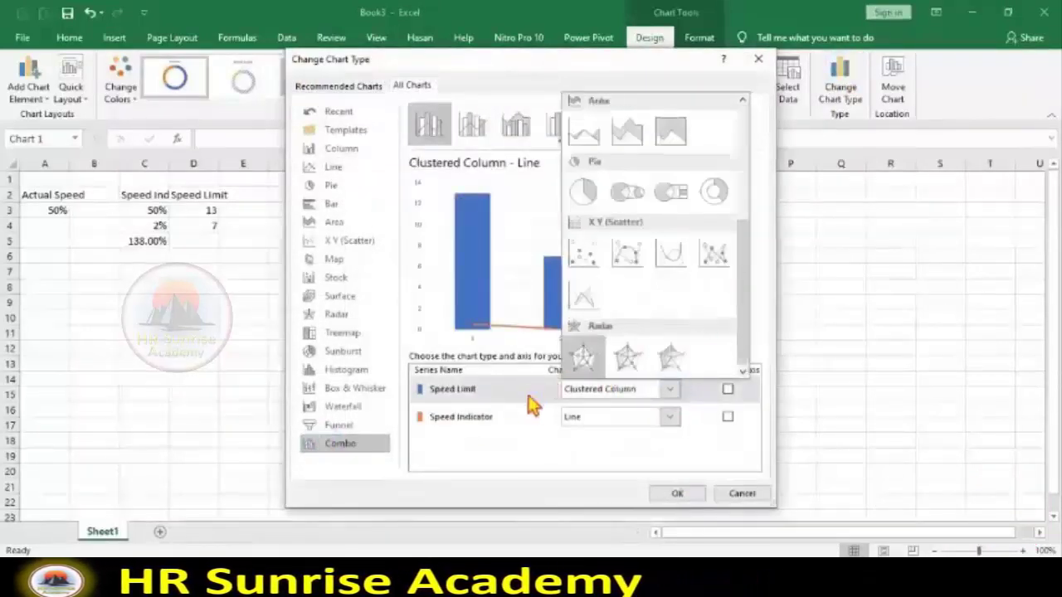
left_click(711, 192)
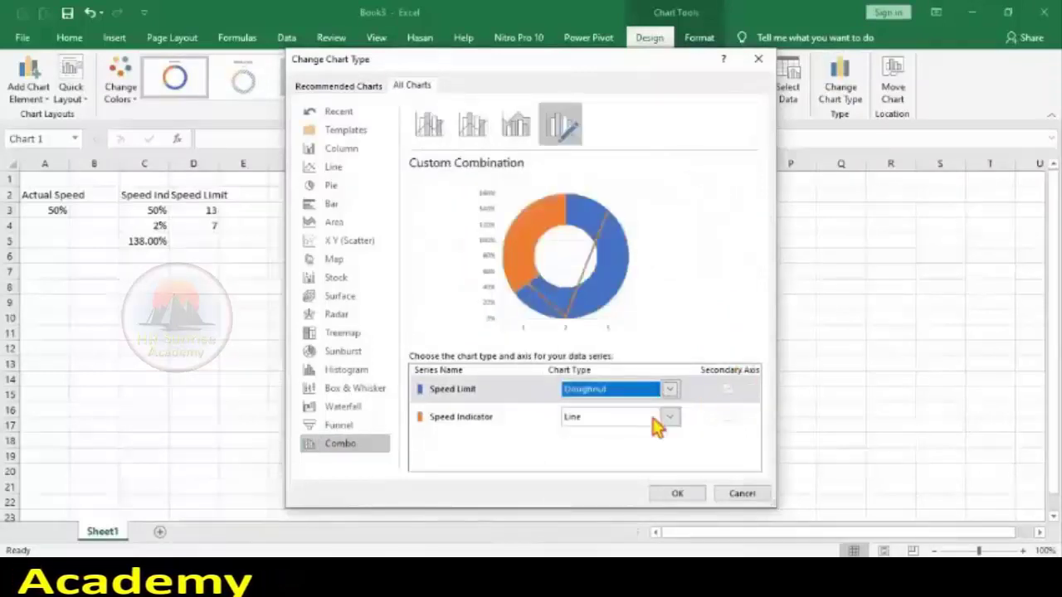
left_click(672, 416)
scroll(684, 344, "down", 5)
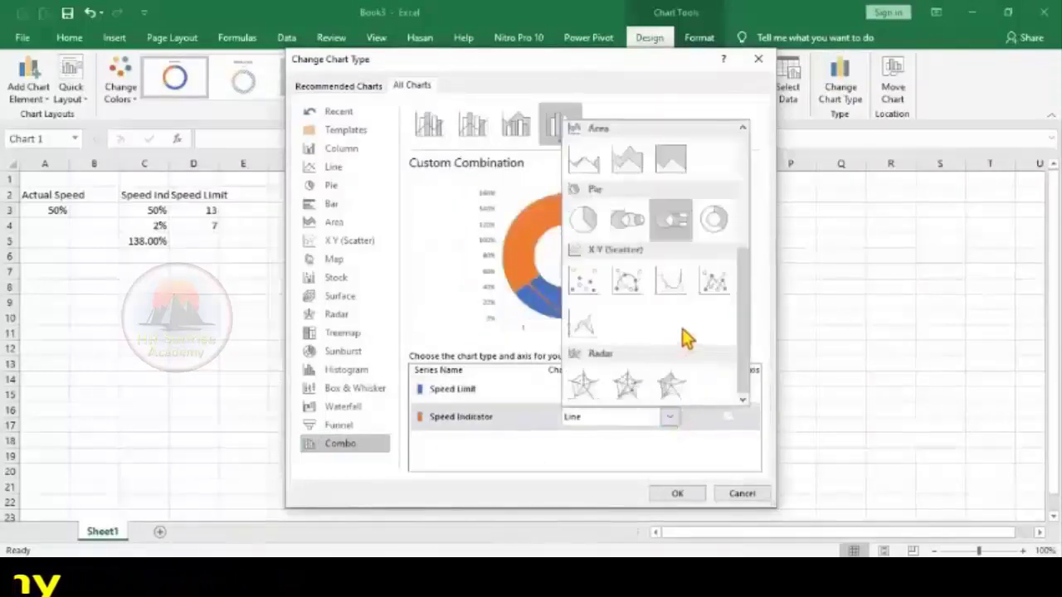
left_click(583, 220)
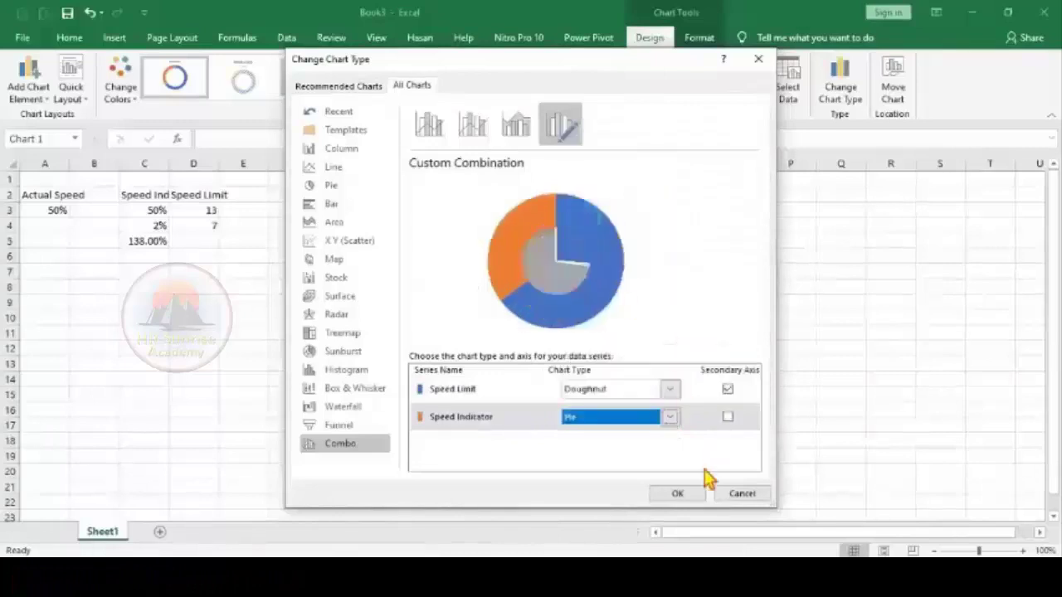
left_click(674, 494)
- Give the orange doughnut slice no fill
right_click(485, 306)
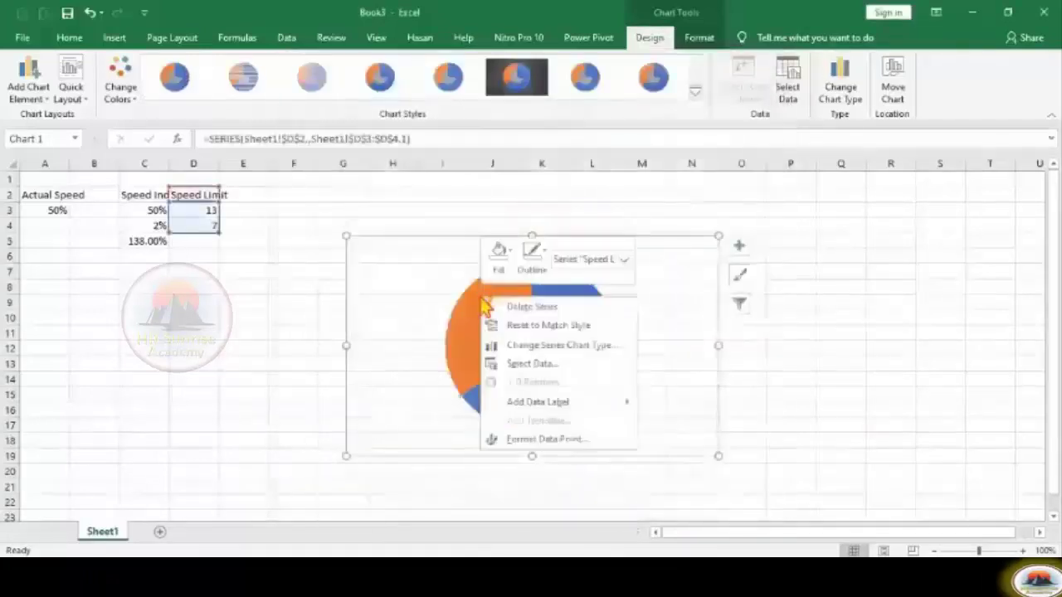
left_click(558, 442)
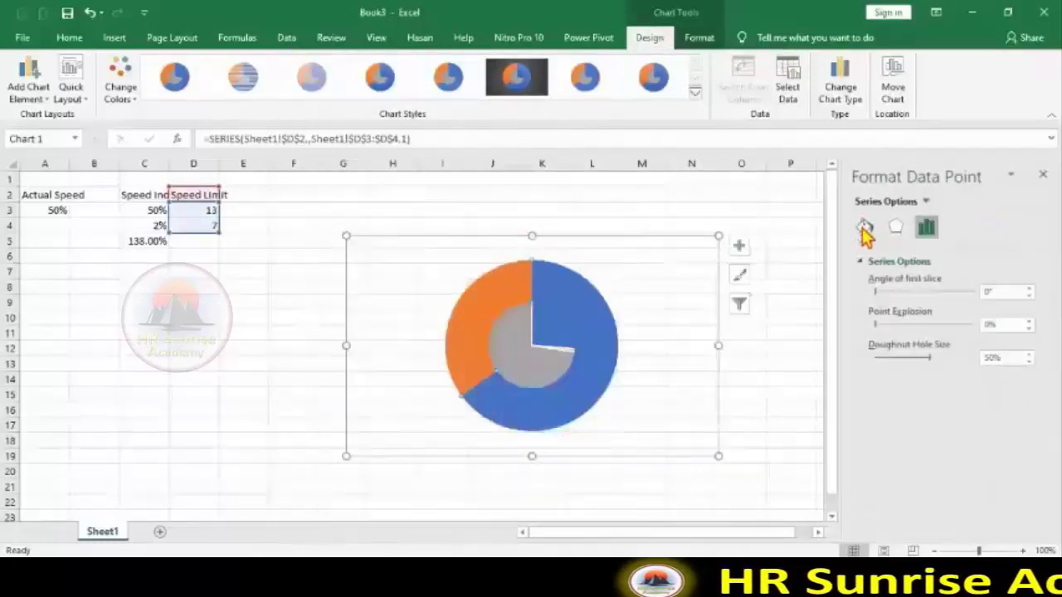
left_click(862, 261)
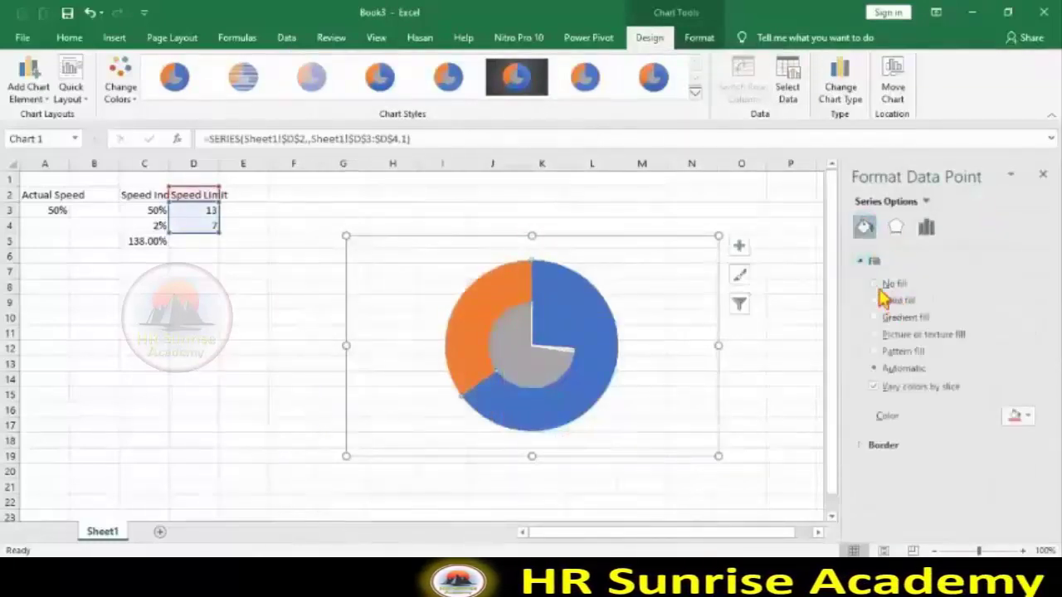
left_click(871, 283)
left_click(540, 407)
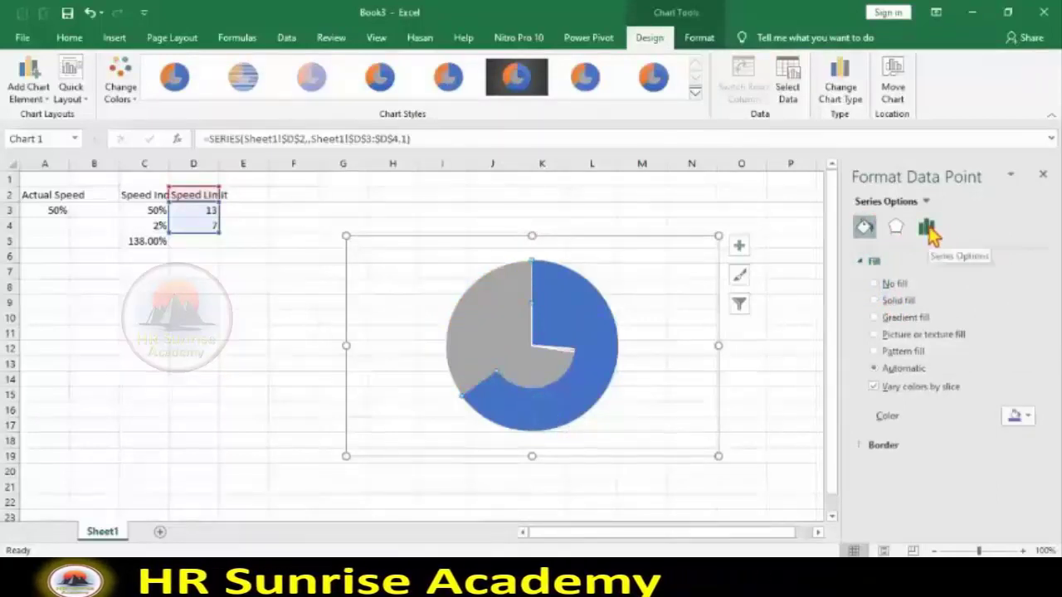
- Rotate the doughnut's first slice to 243° and set its hole size to 70%
left_click(926, 228)
type("243")
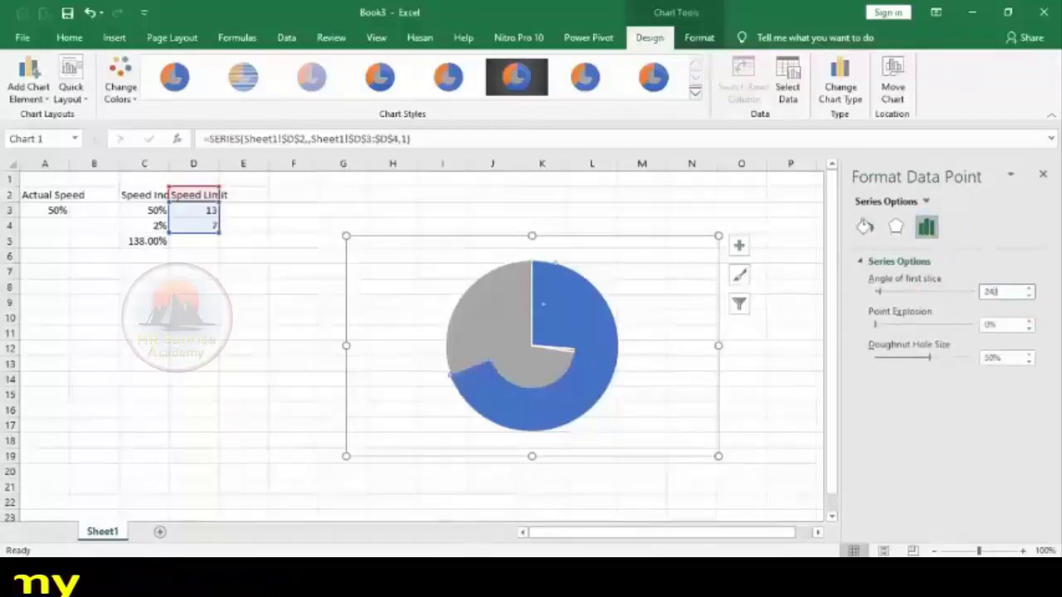
key("Return")
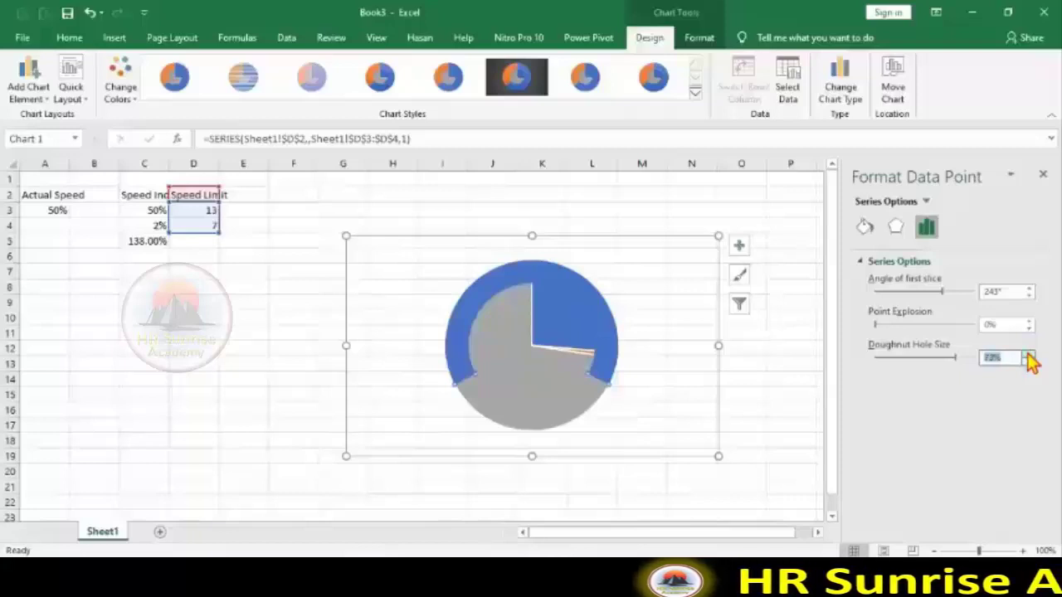
left_click(1028, 361)
left_click(1029, 362)
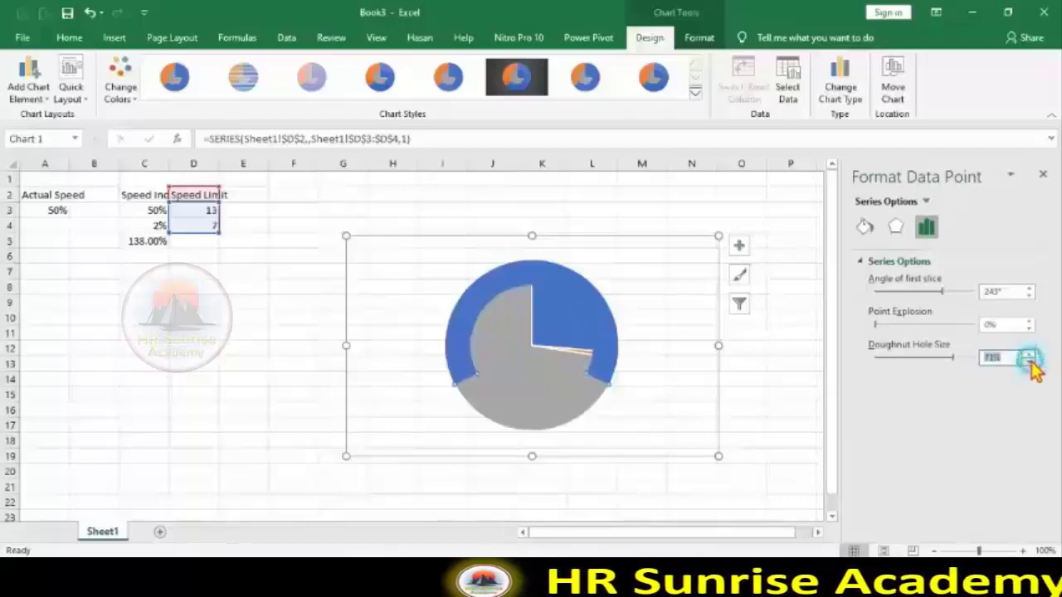
left_click(865, 228)
- Fill the ring with a radial two-stop gradient, making the first stop orange-yellow
left_click(876, 318)
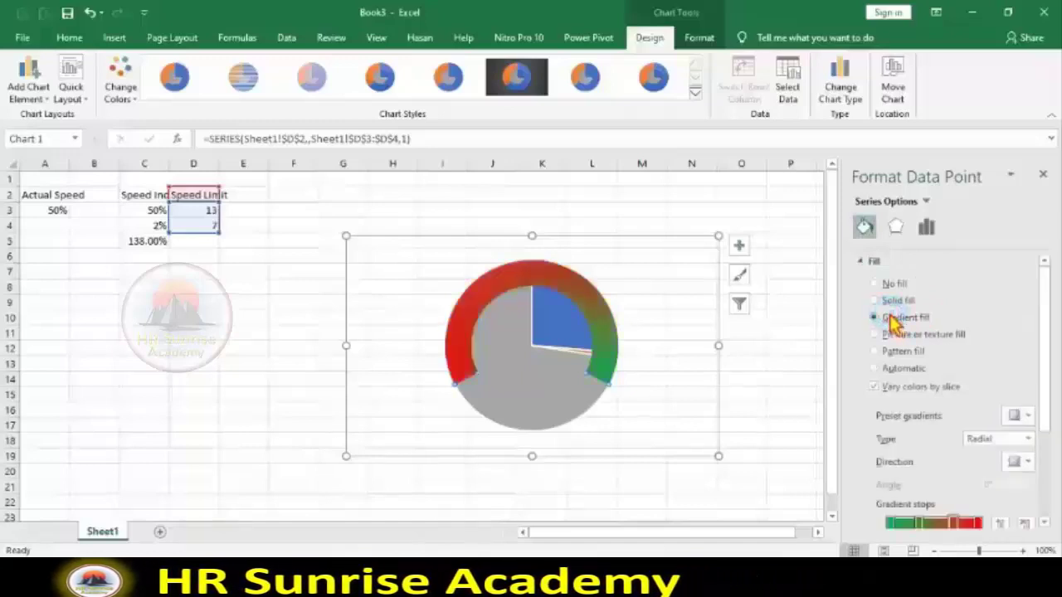
scroll(1048, 316, "down", 3)
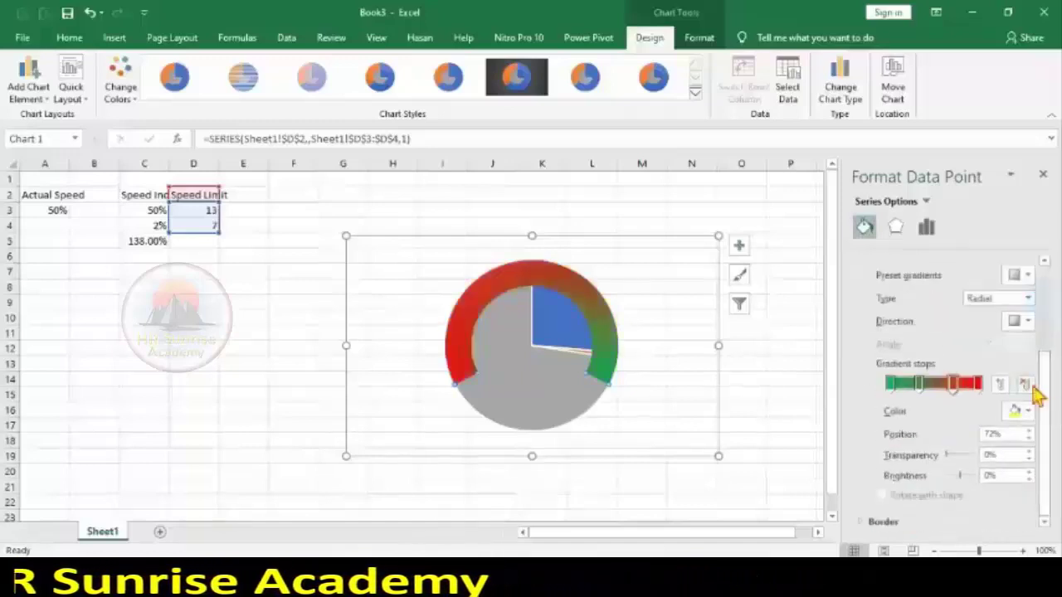
left_click(1026, 299)
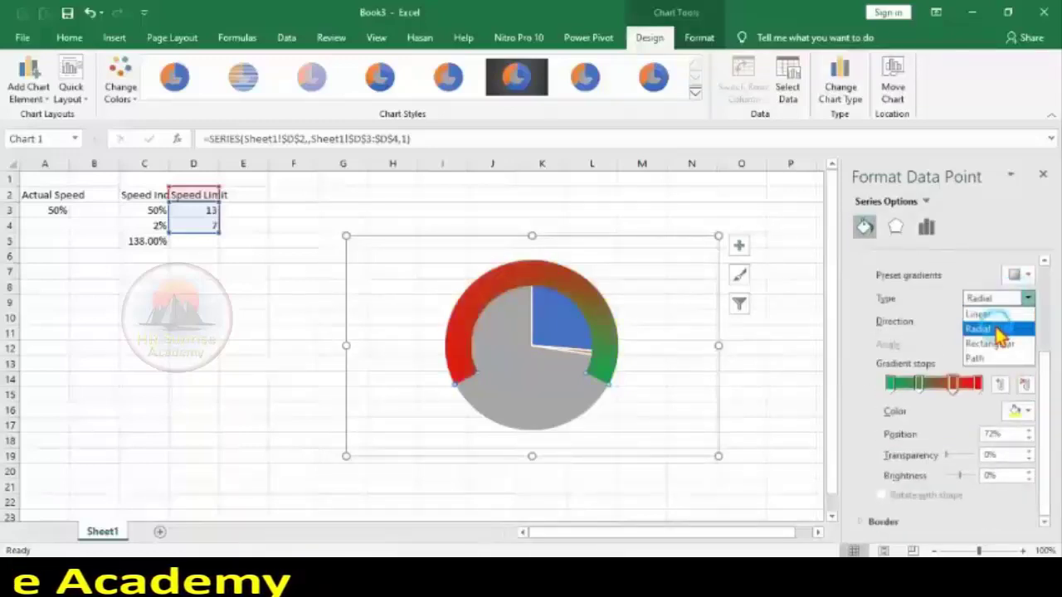
left_click(996, 329)
left_click(1026, 383)
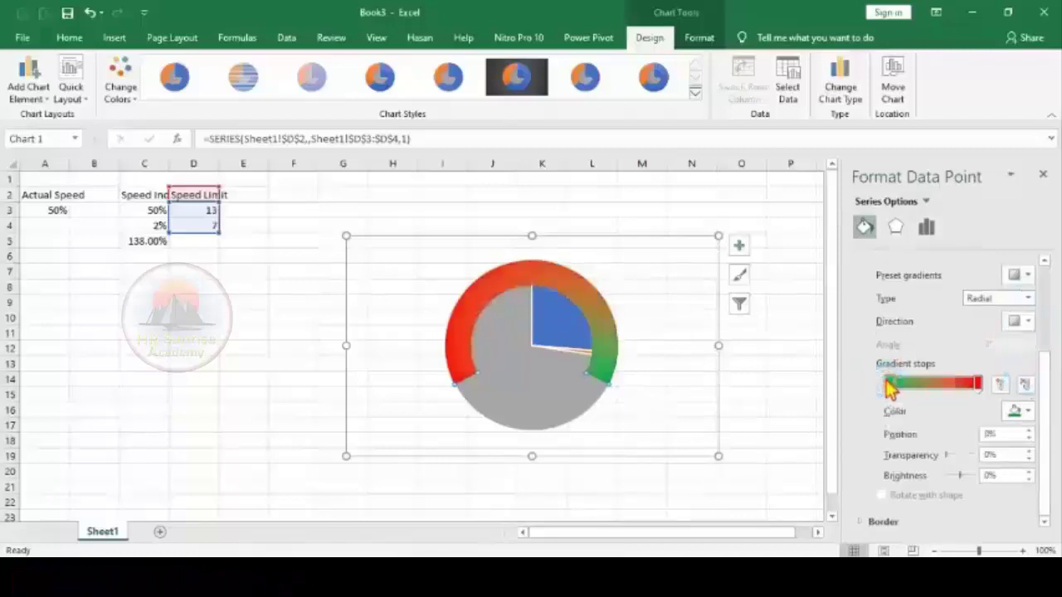
left_click(1029, 412)
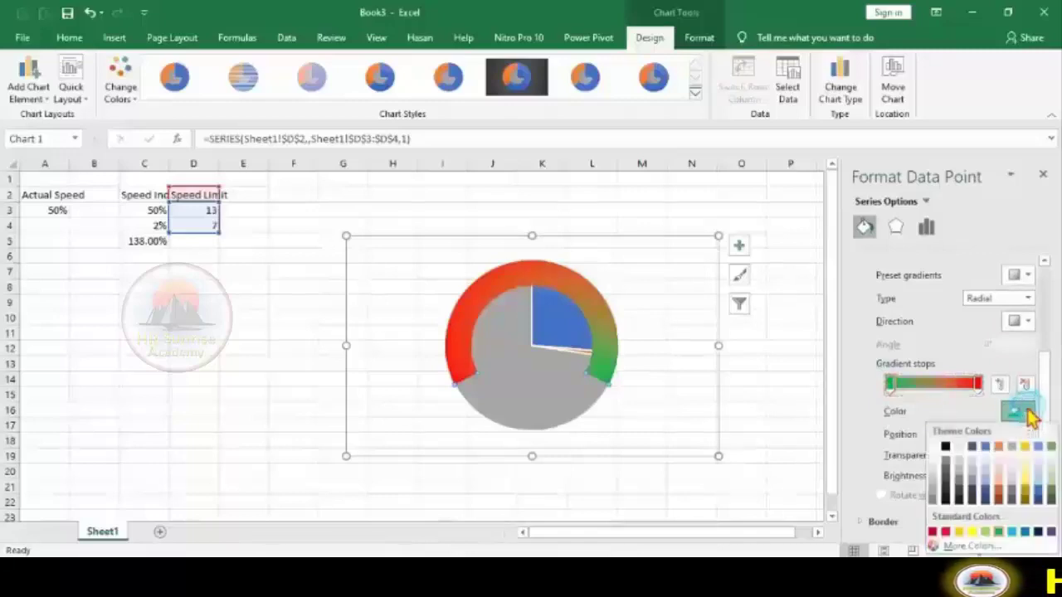
left_click(959, 531)
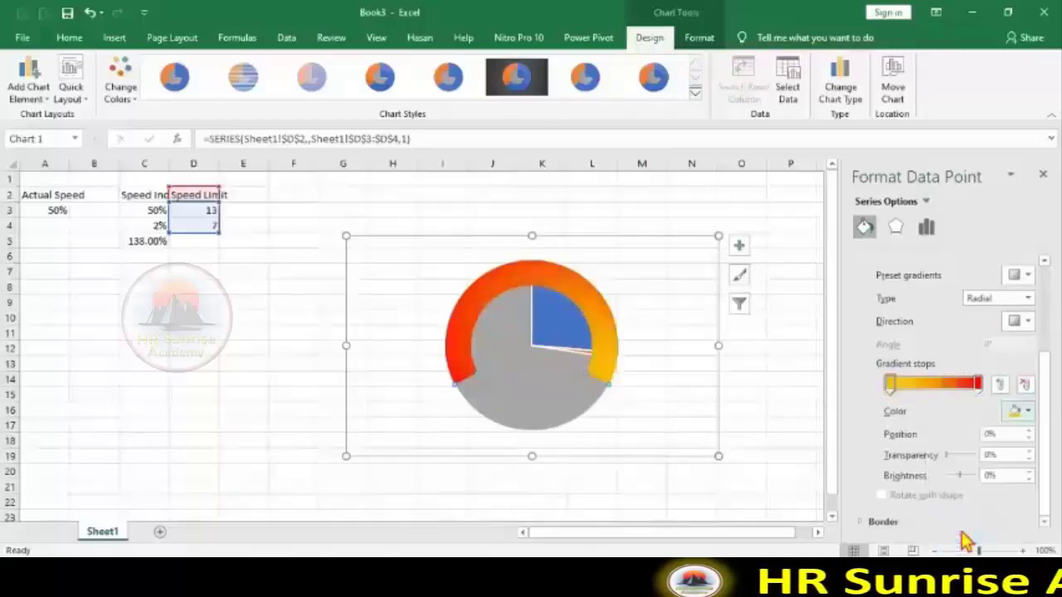
- Make the end gradient stop green and move the yellow stop to 100%
left_click(978, 383)
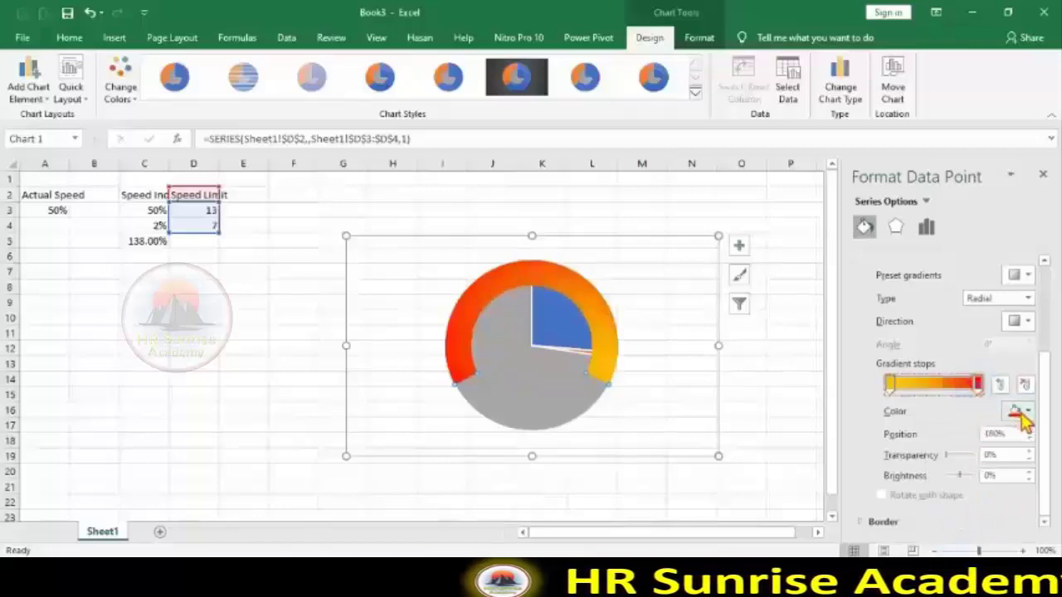
left_click(1027, 411)
left_click(999, 532)
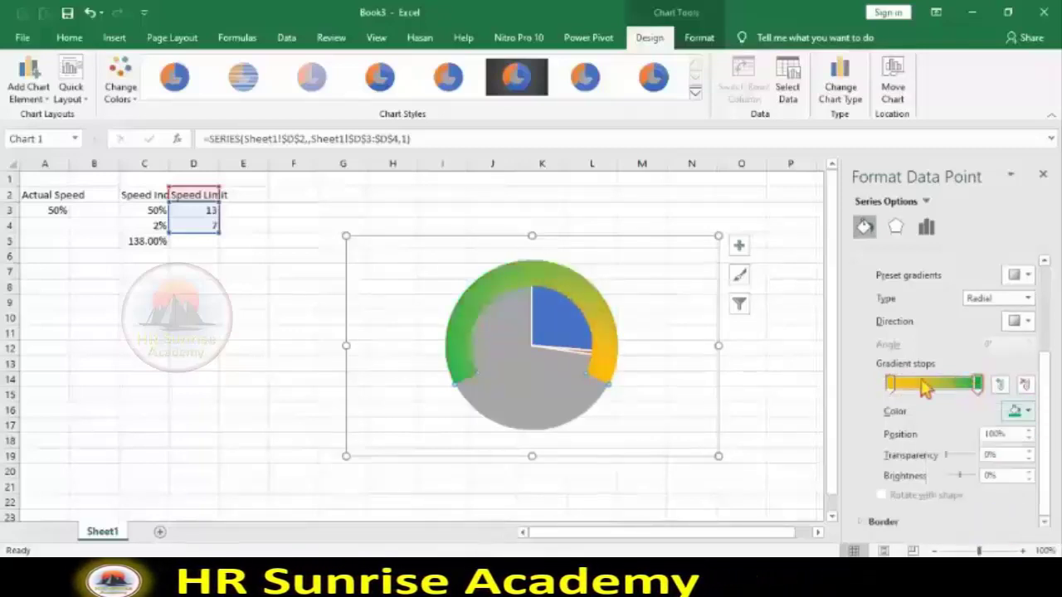
mouse_move(889, 383)
left_mouse_down()
mouse_move(977, 390)
mouse_move(887, 397)
left_mouse_up()
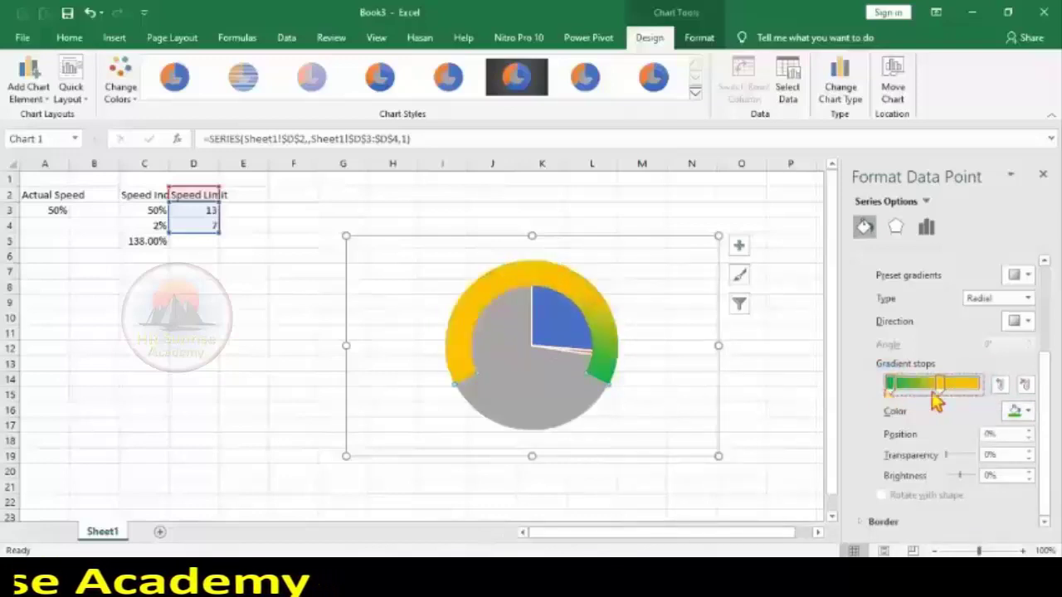
left_click_drag(965, 396, 983, 396)
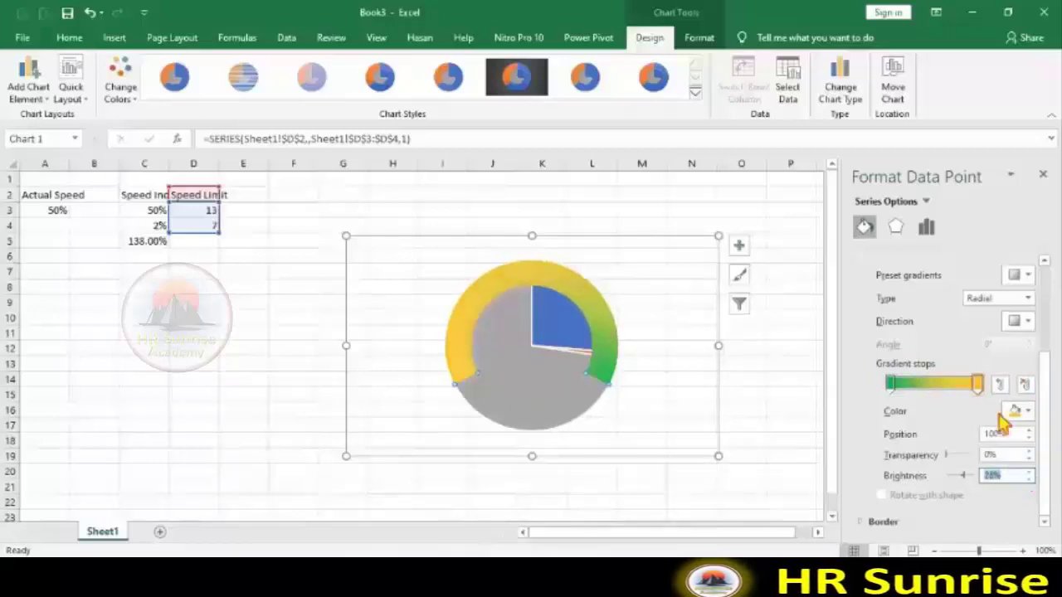
- Adjust the yellow stop's brightness and raise the end stop's transparency to 20%
left_click(1028, 479)
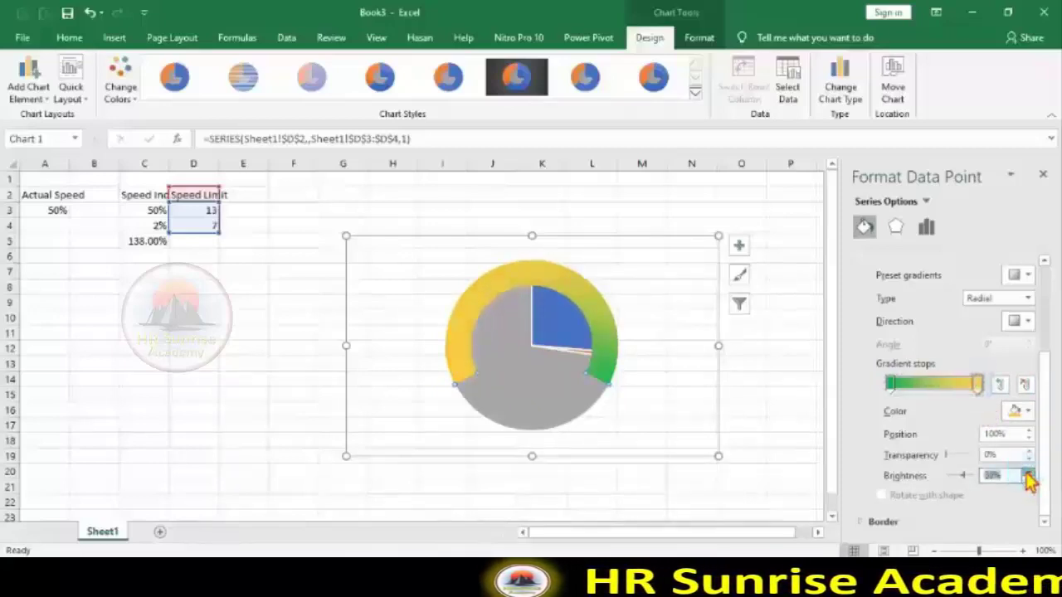
left_click(1029, 477)
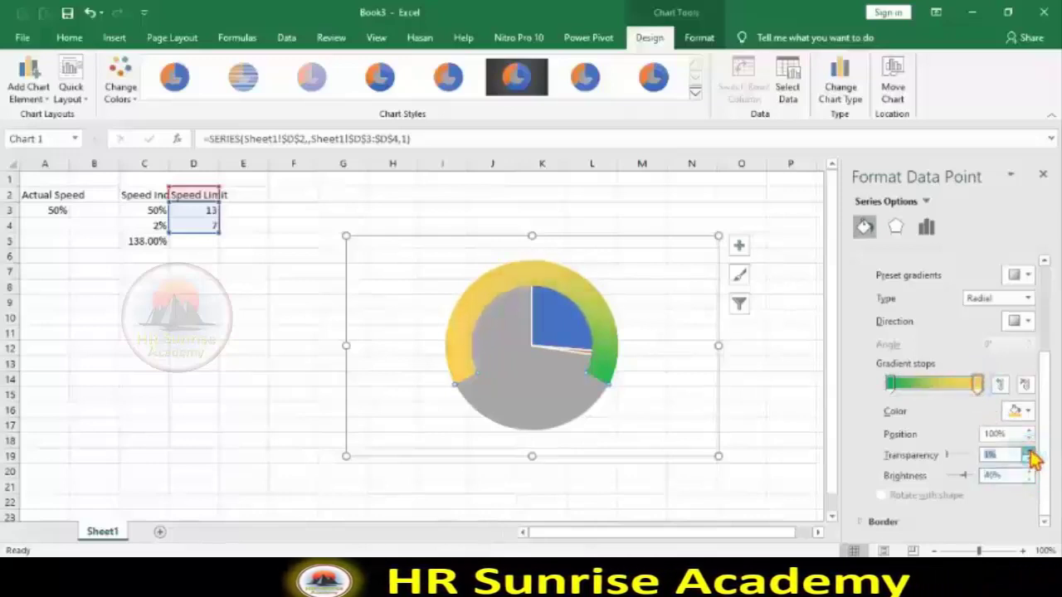
left_click(1028, 450)
left_click(1028, 451)
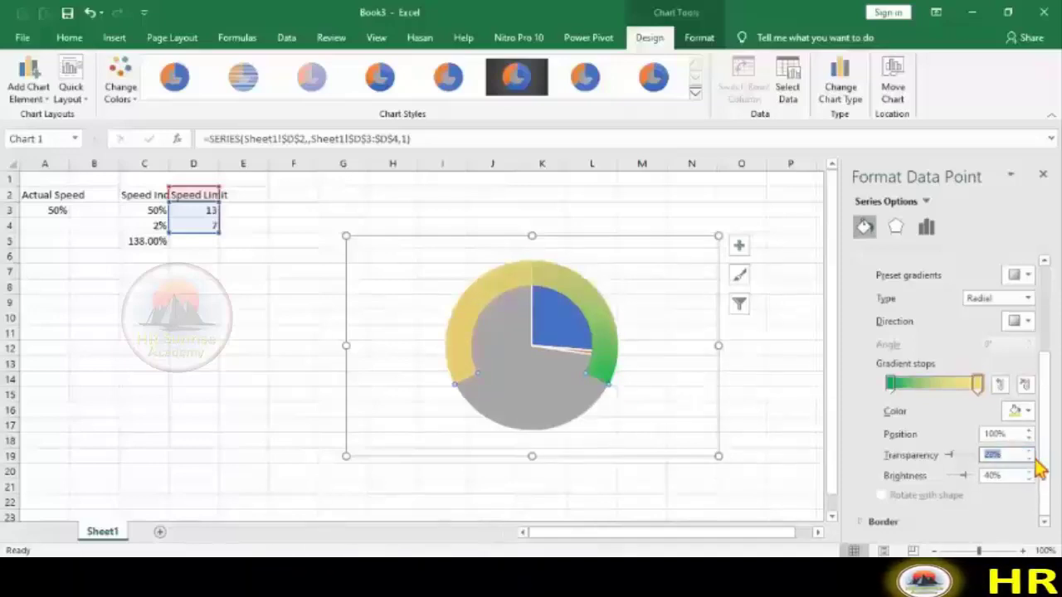
left_click(888, 383)
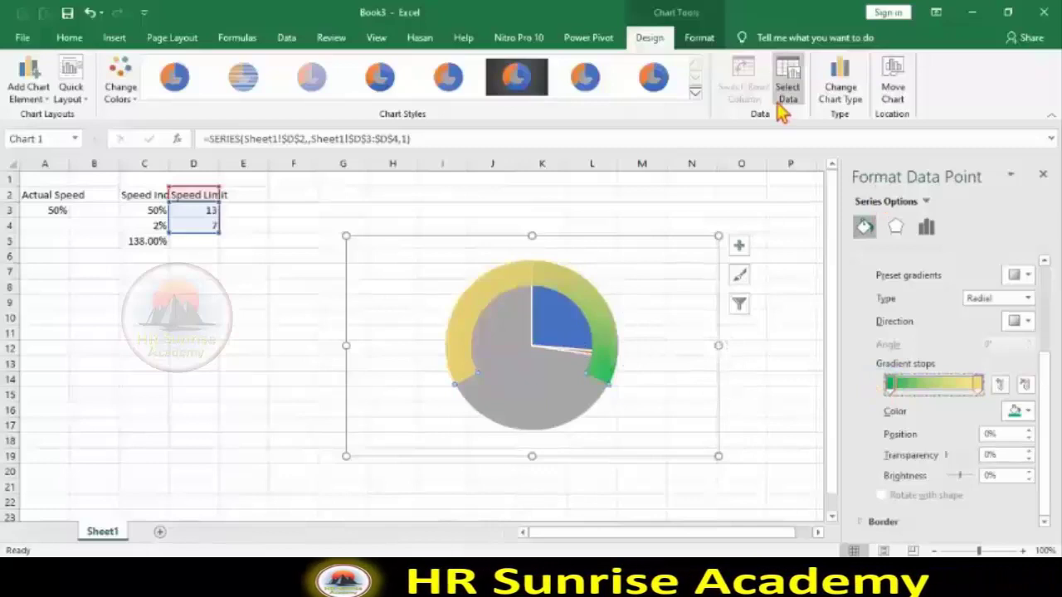
- Put the Speed Indicator pie on the secondary axis
left_click(840, 86)
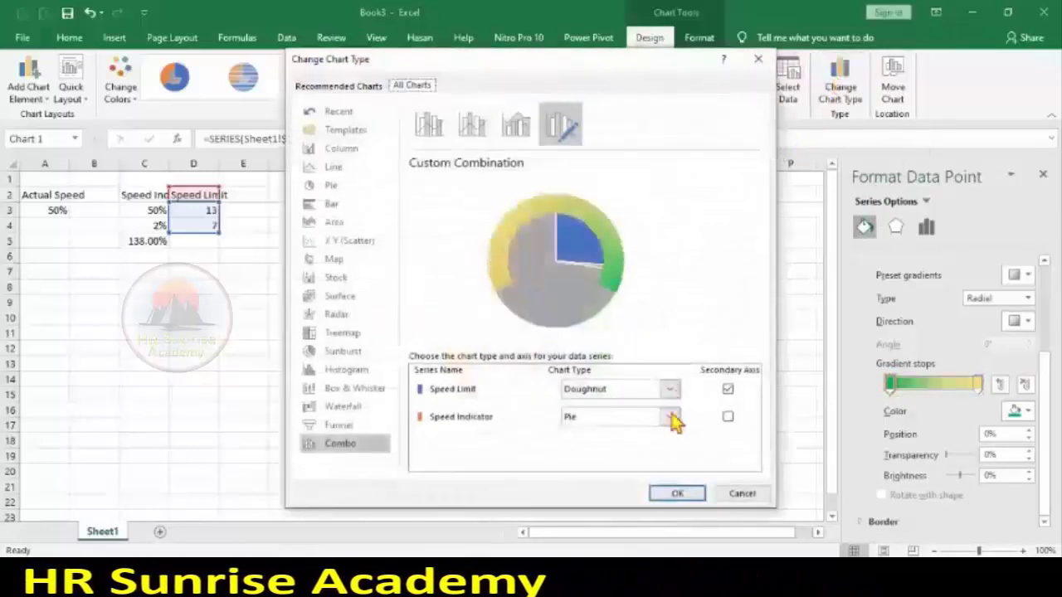
left_click(727, 417)
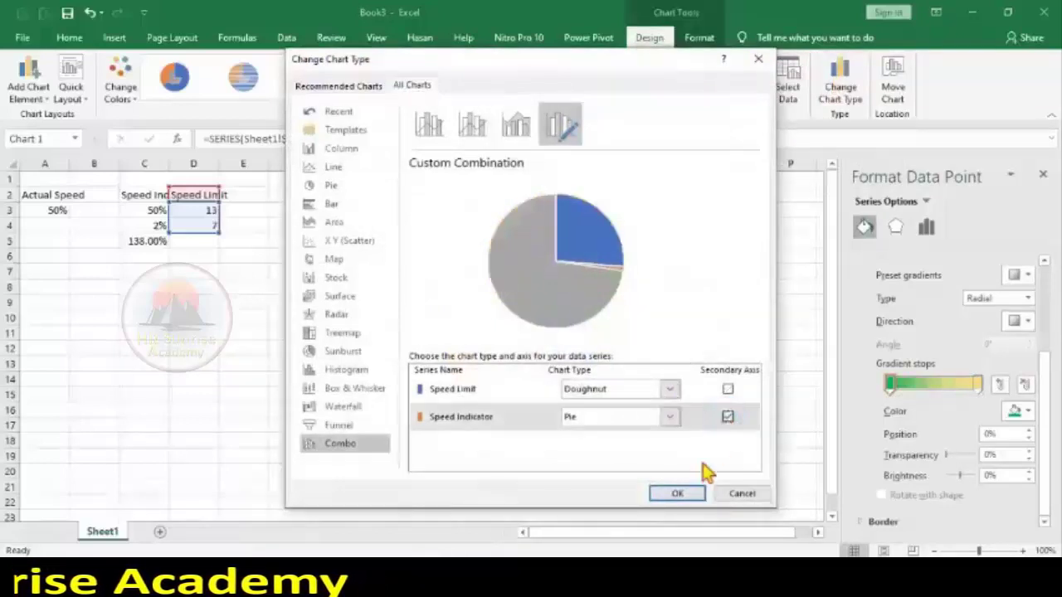
left_click(677, 495)
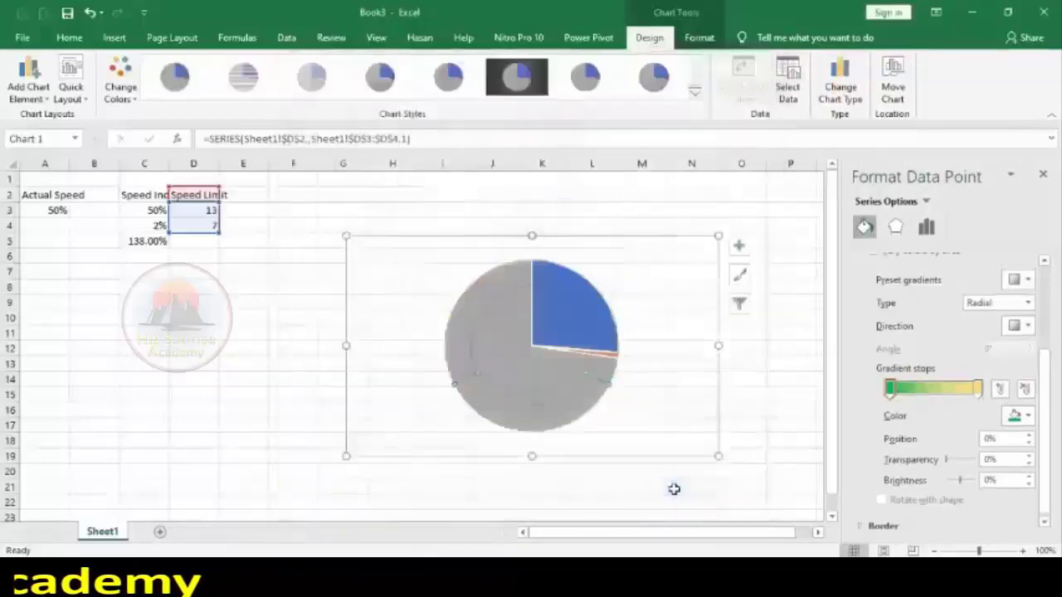
- Give the Speed Indicator pie no fill and select its small needle slice
left_click(547, 324)
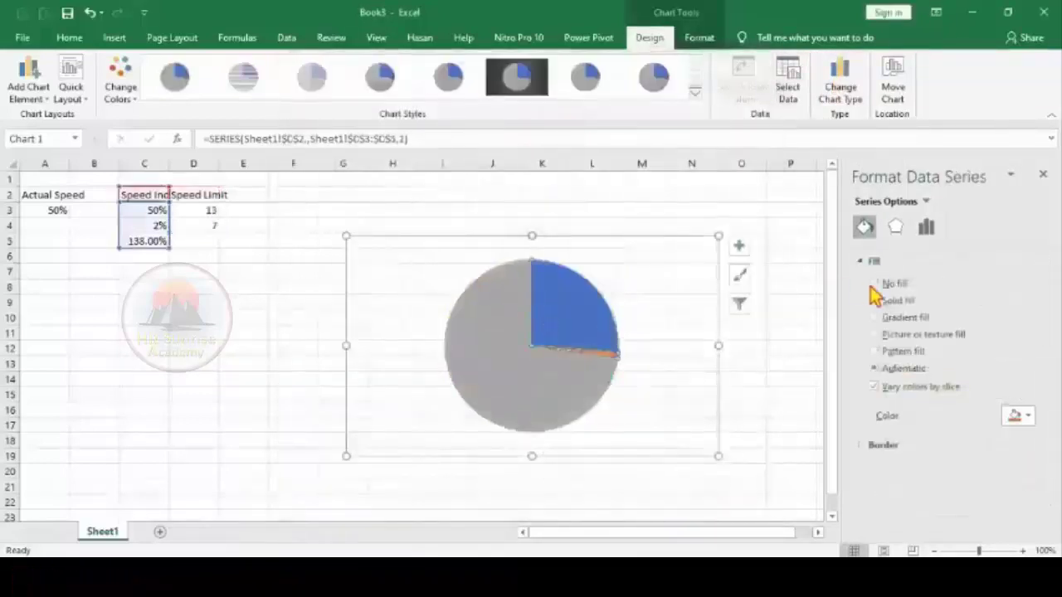
left_click(873, 284)
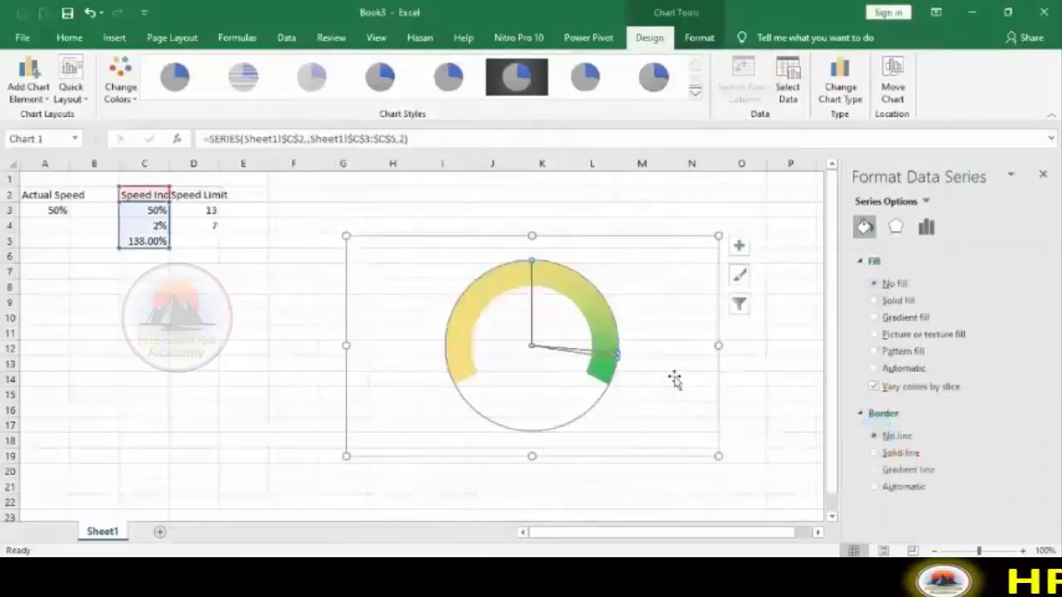
left_click(599, 399)
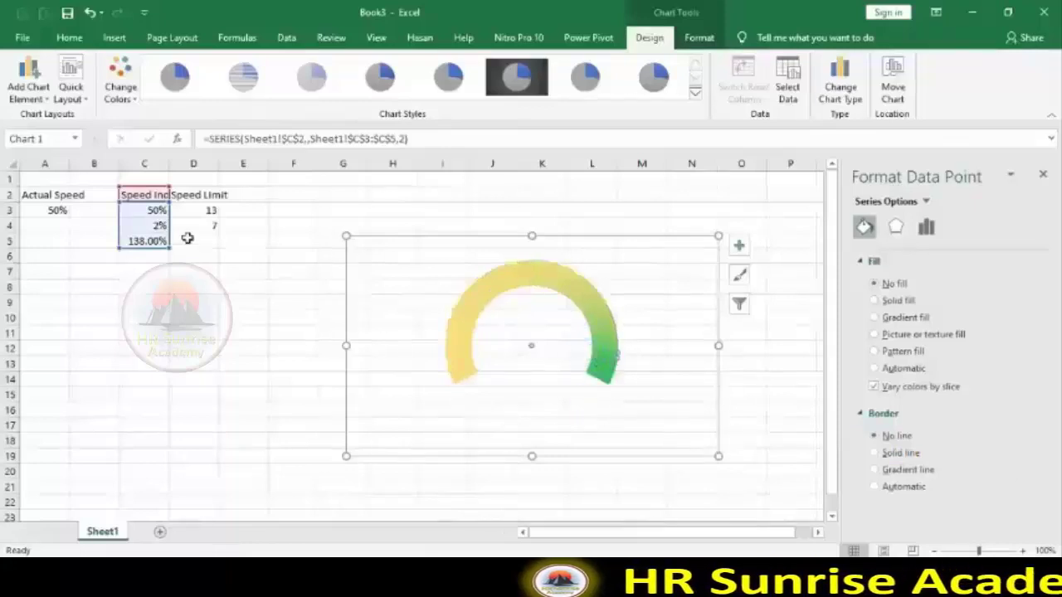
left_click(605, 355)
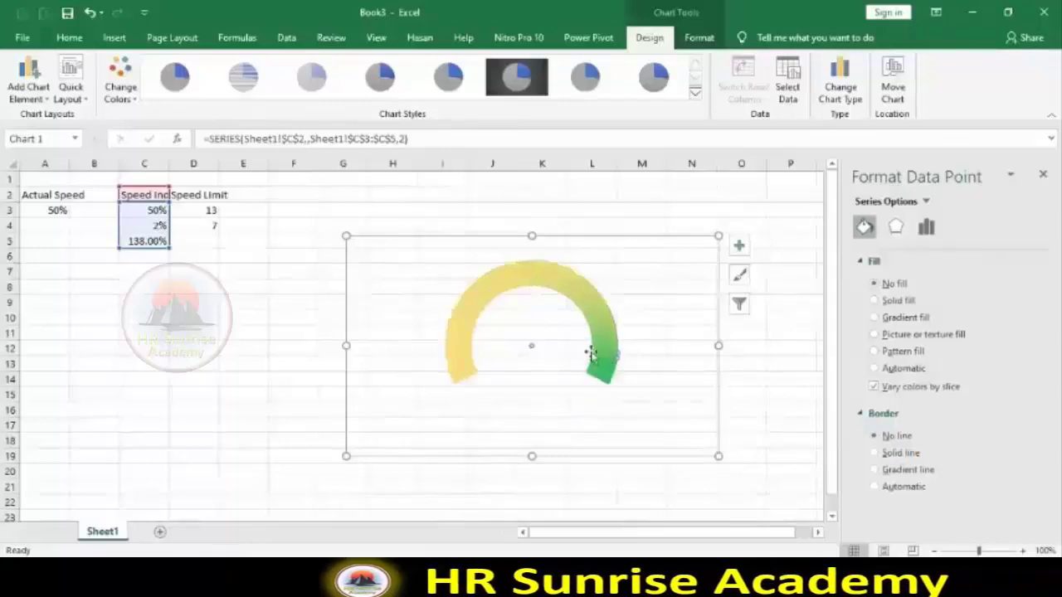
- Fill the needle slice with a gradient whose two stops are both red
left_click(874, 317)
scroll(1042, 344, "down", 3)
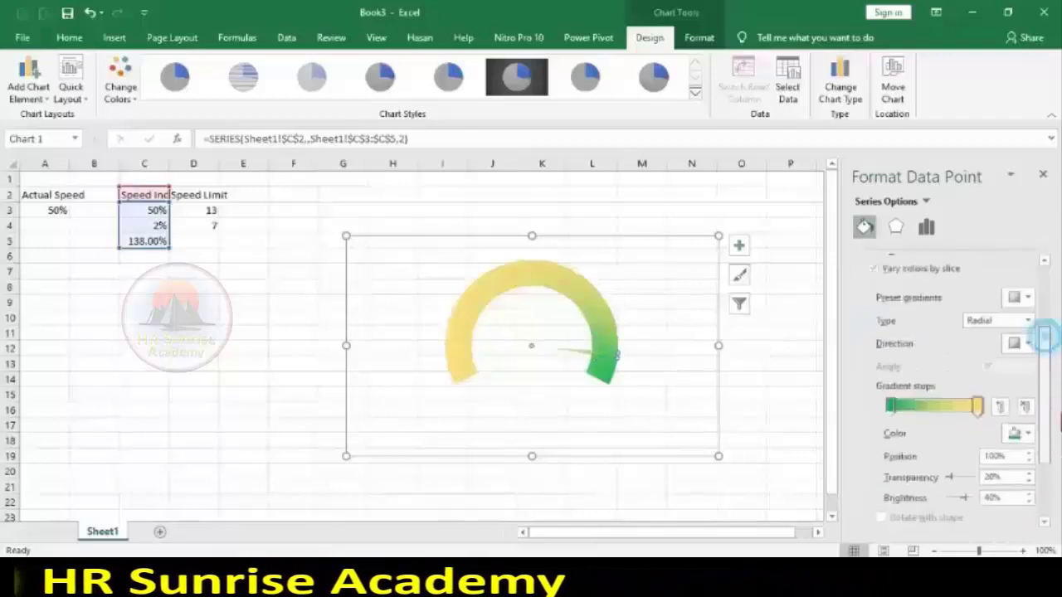
scroll(1031, 398, "down", 2)
left_click(1020, 369)
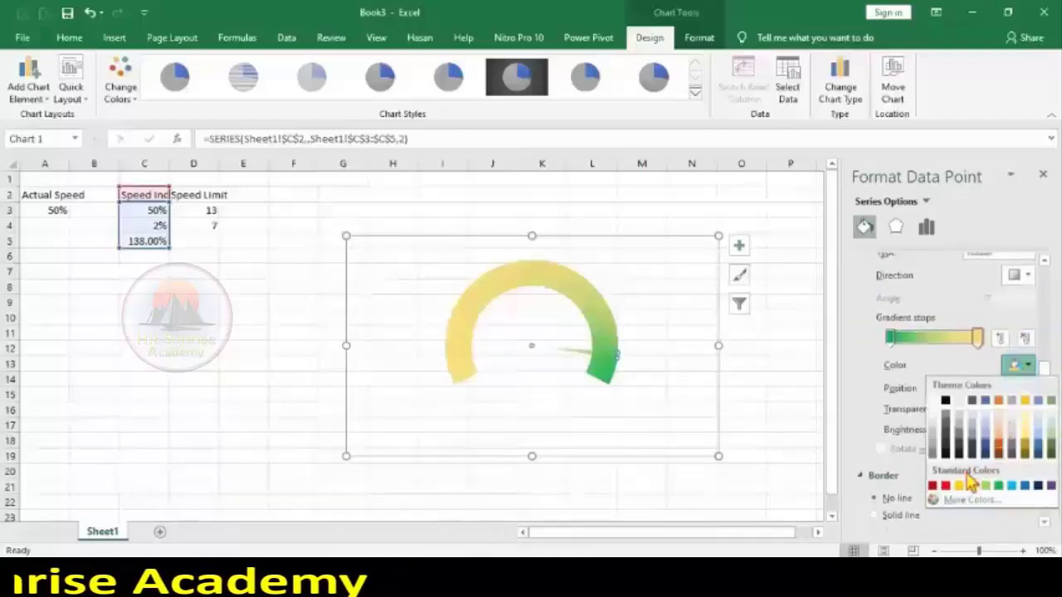
left_click(945, 486)
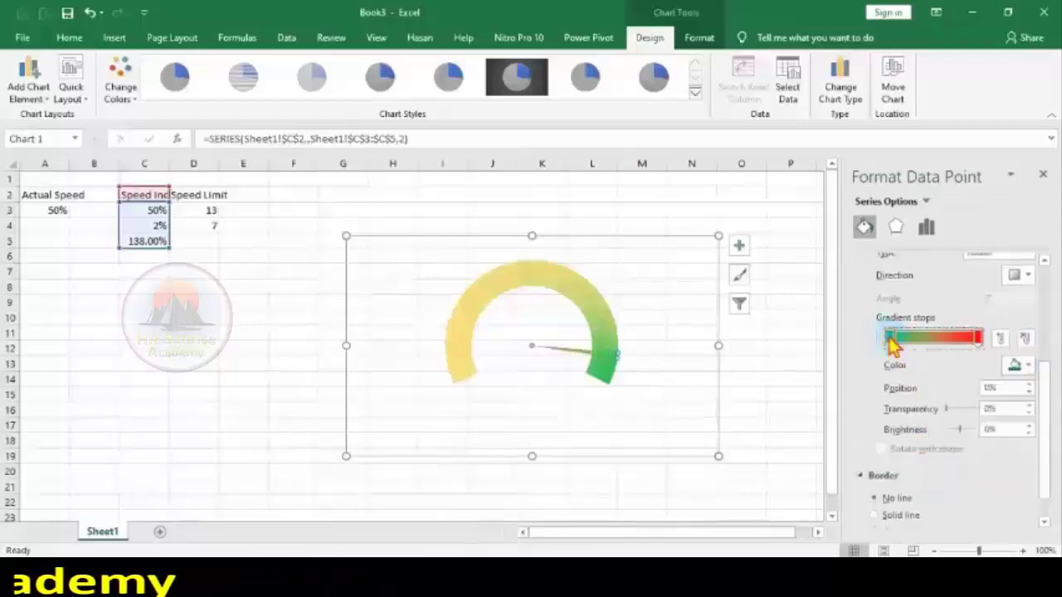
left_click(1026, 367)
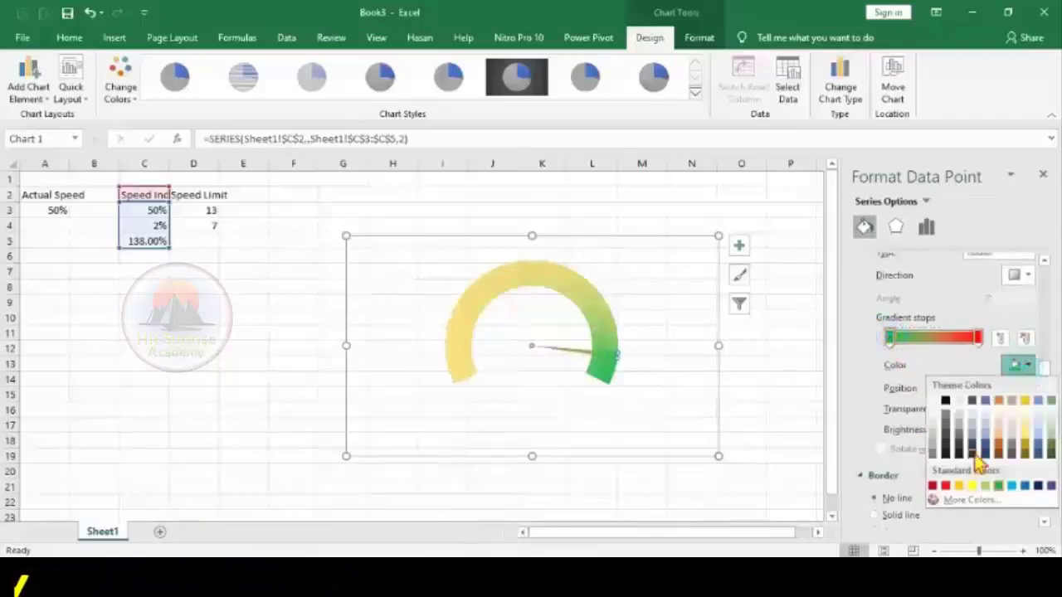
left_click(946, 487)
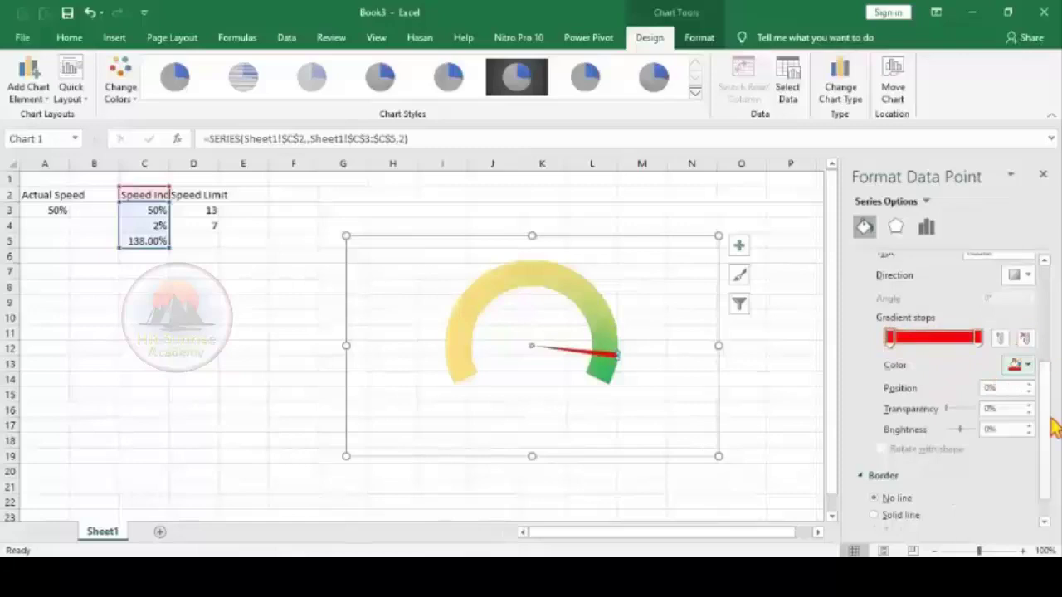
left_click_drag(1049, 420, 1042, 390)
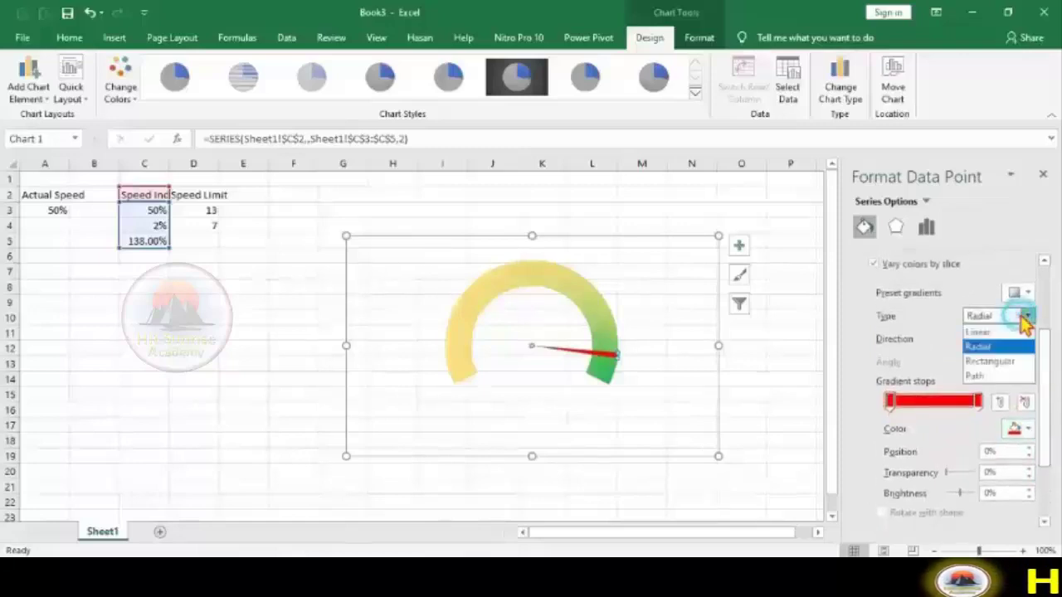
left_click(1007, 378)
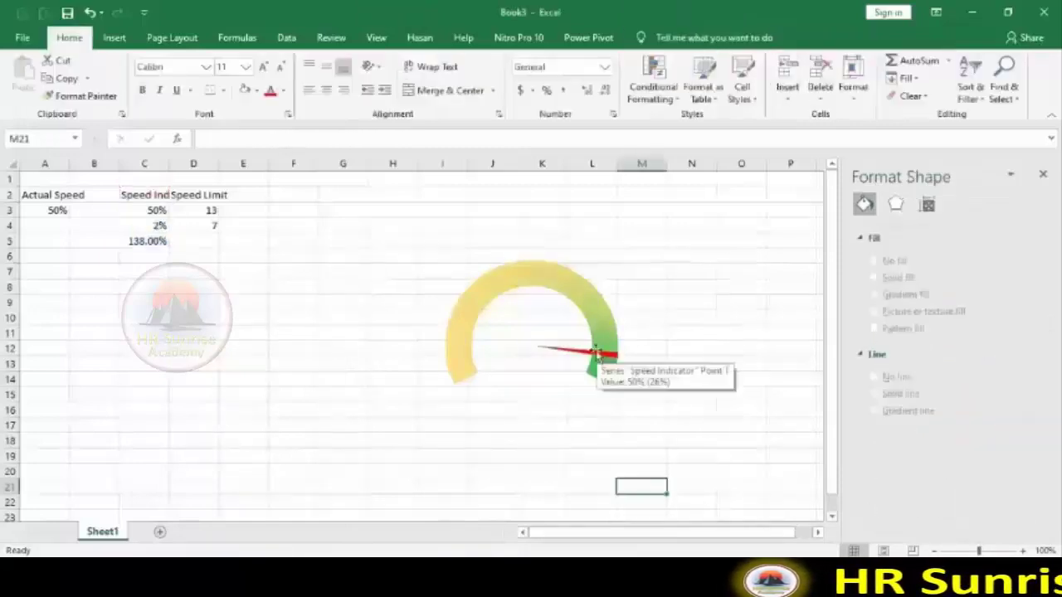
- Set the needle's gradient type to Path and rotate the indicator pie slightly
left_click(600, 357)
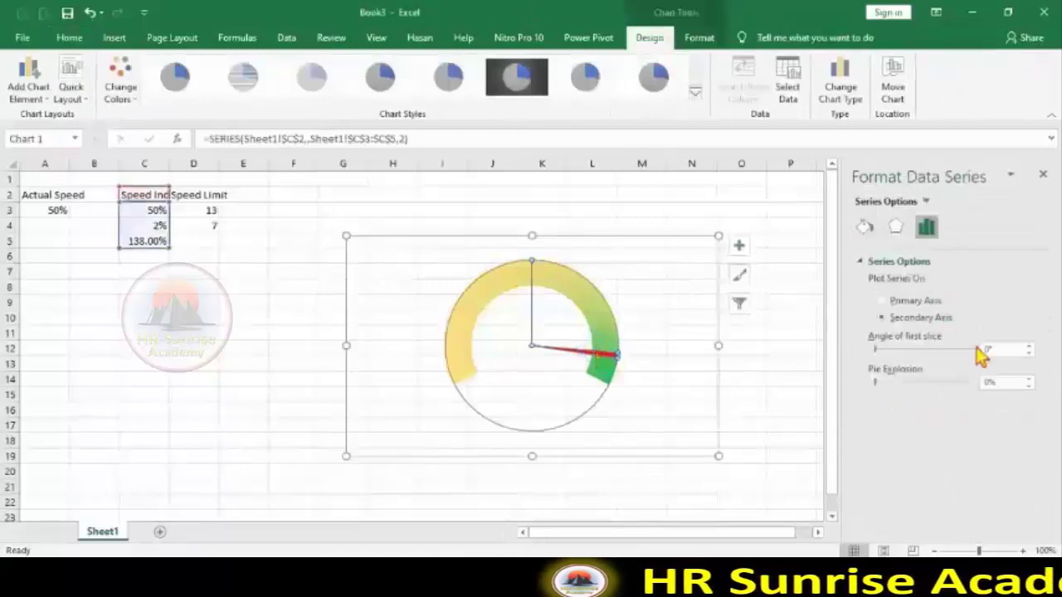
left_click(1027, 347)
left_click(1027, 348)
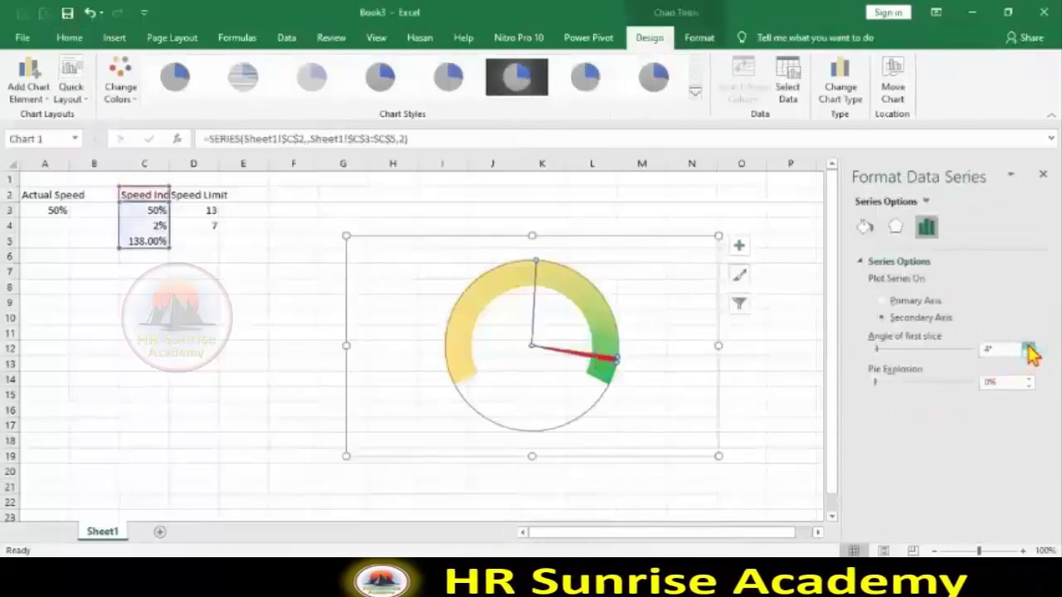
left_click(1027, 347)
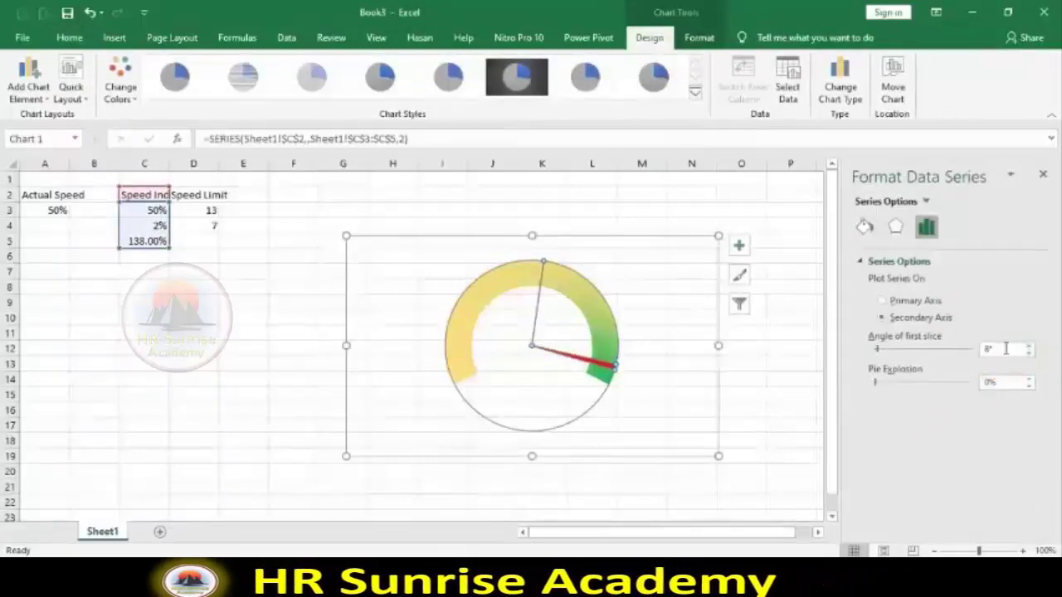
- Set the Actual Speed in A3 to 0%
left_click(238, 342)
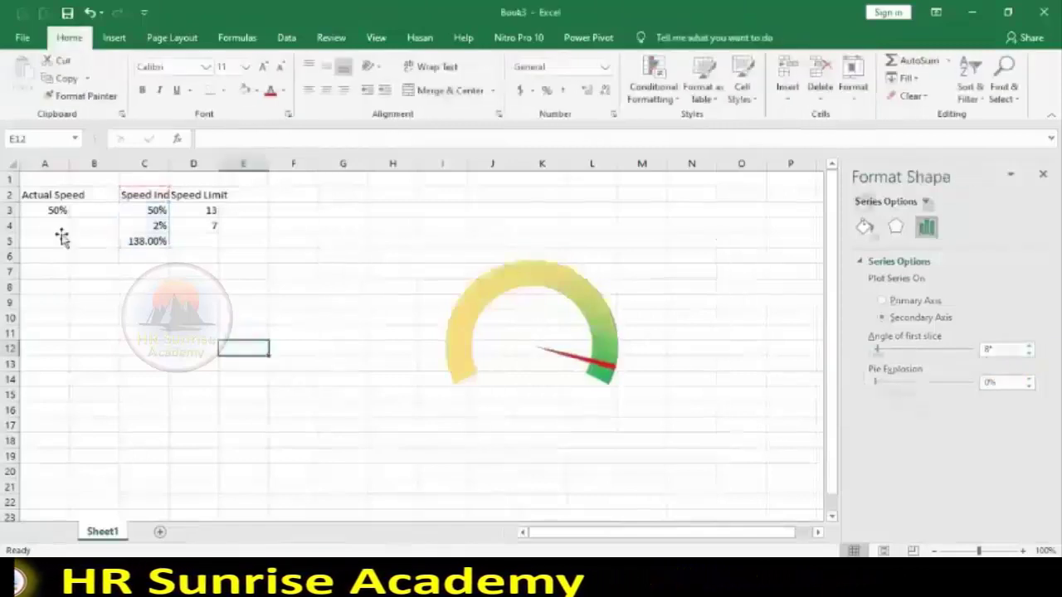
left_click(43, 209)
type("0")
key("Return")
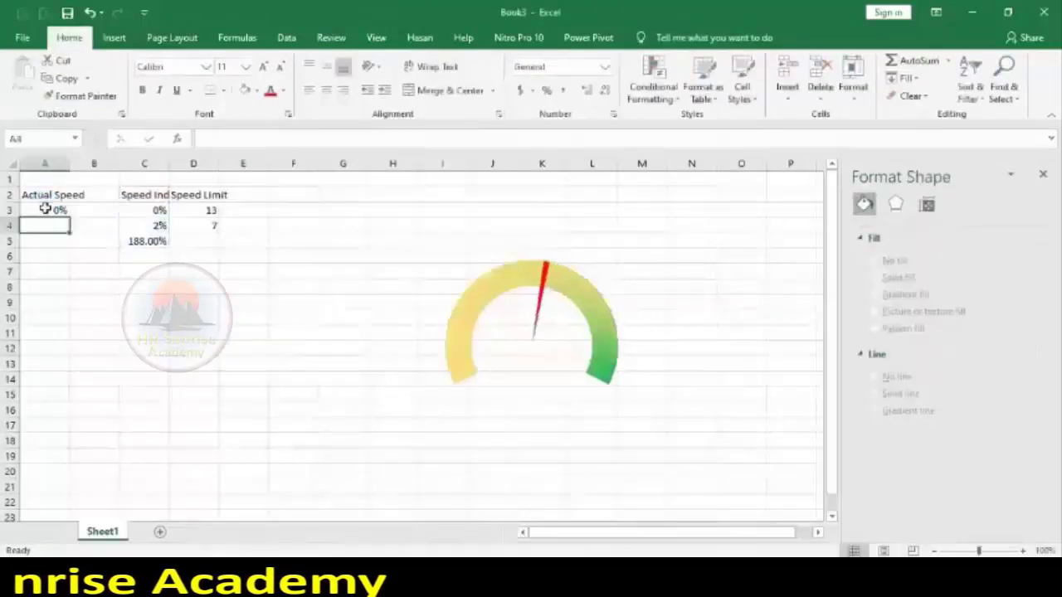
- Rotate the indicator pie to about 240° so the needle sits at the arc's start
left_click(538, 289)
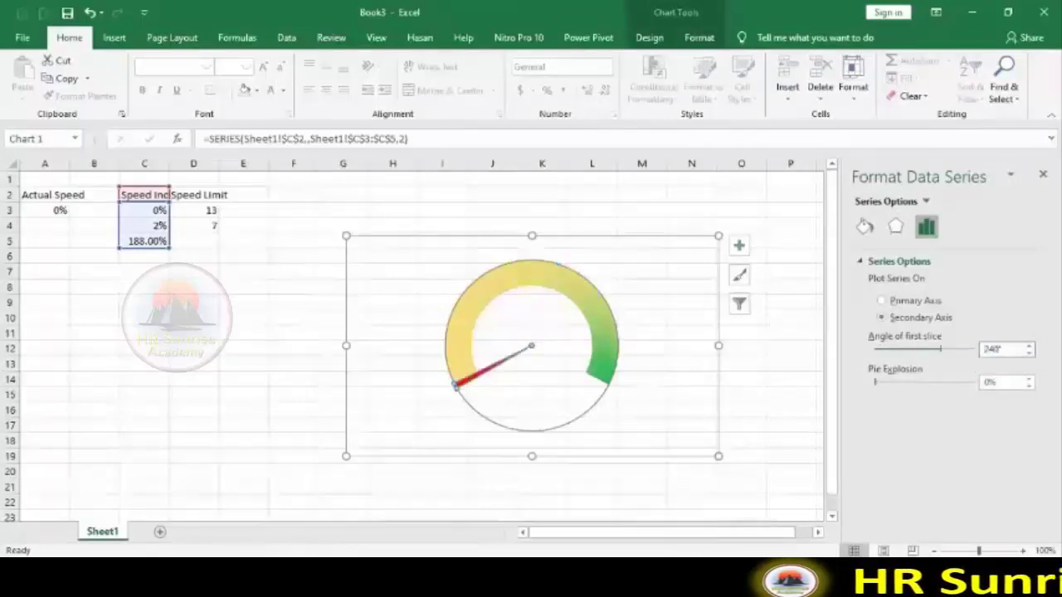
left_click(1029, 345)
left_click(1029, 346)
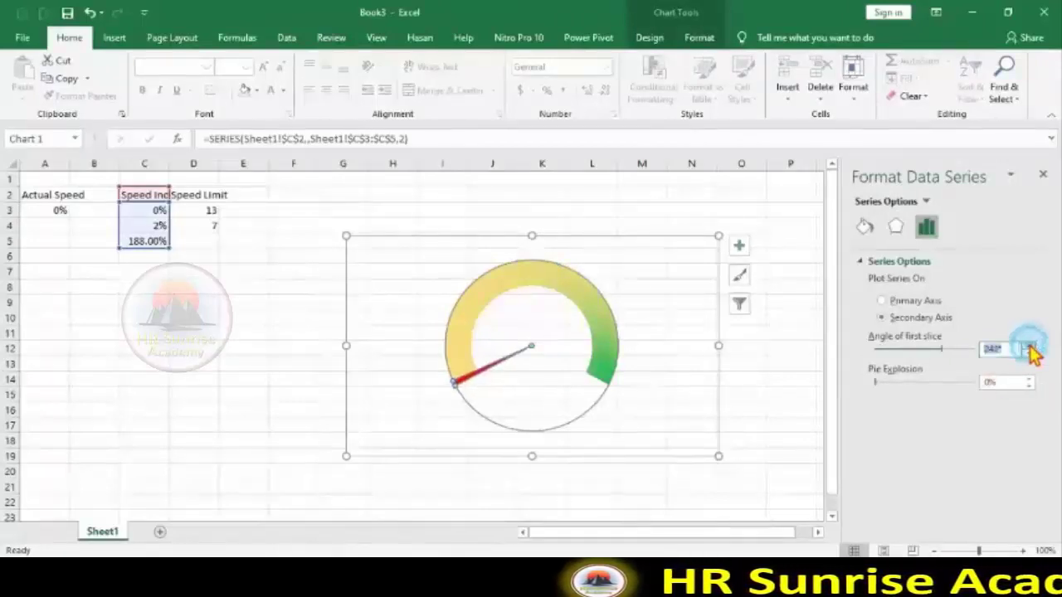
left_click(1028, 345)
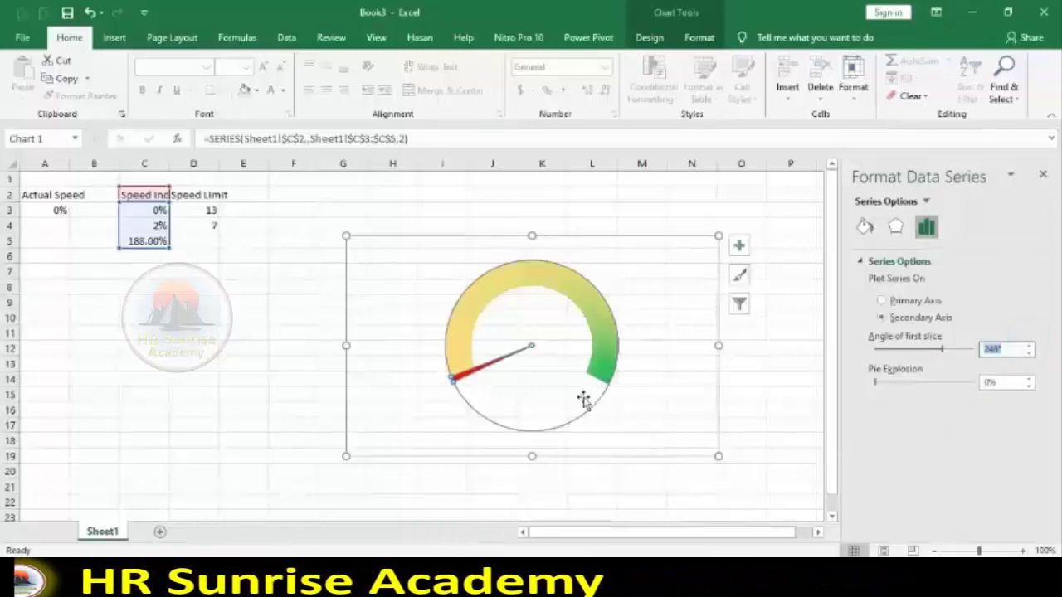
left_click(572, 471)
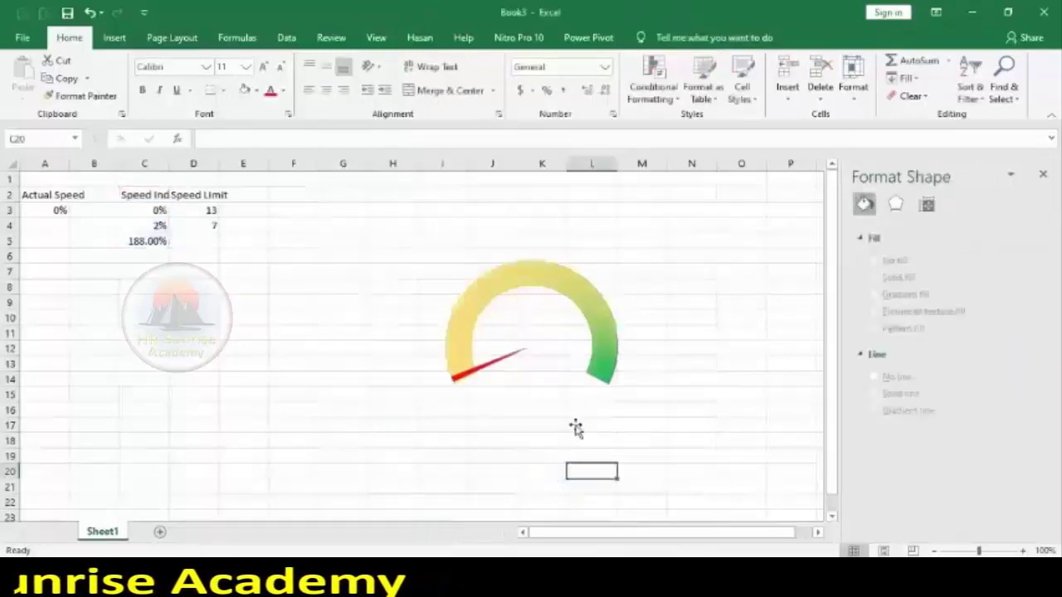
- Resize the gauge chart to 2.14" high and 3.95" wide
left_click(594, 359)
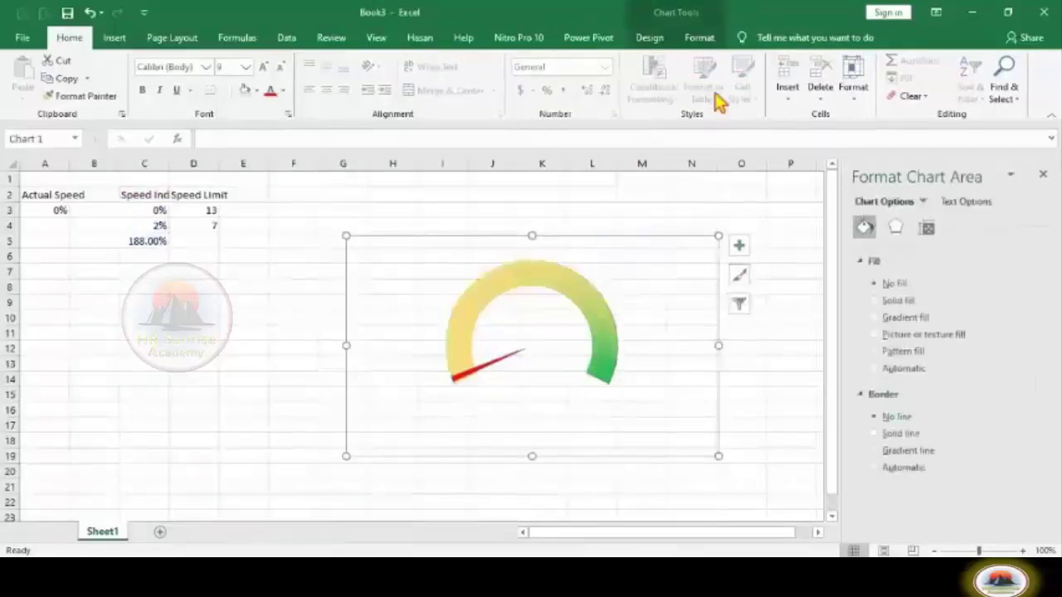
left_click(699, 39)
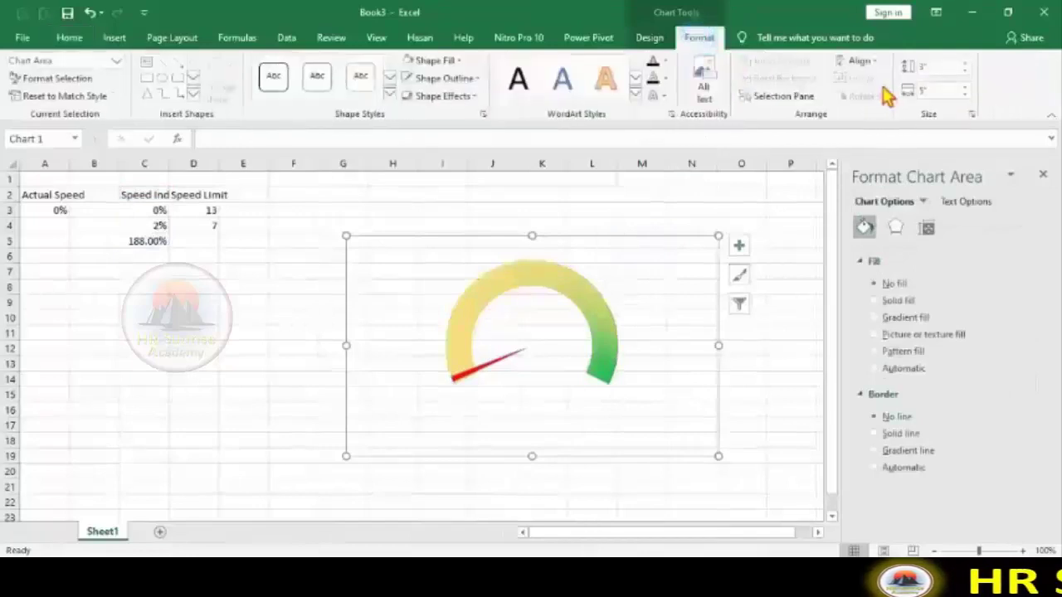
left_click(965, 68)
left_click(965, 72)
left_click(965, 72)
left_click(966, 72)
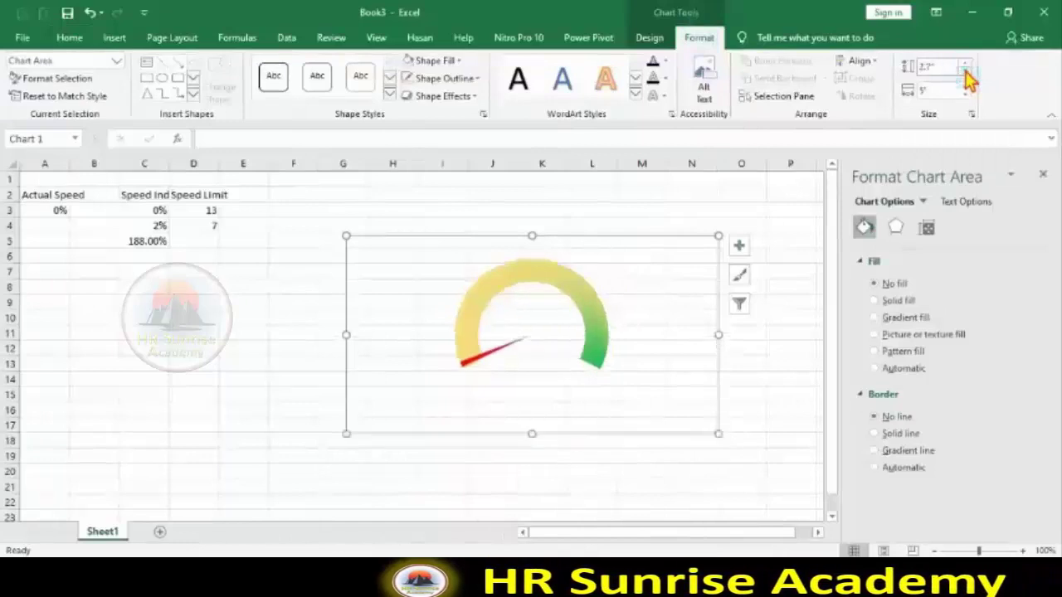
left_click(966, 72)
double_click(947, 65)
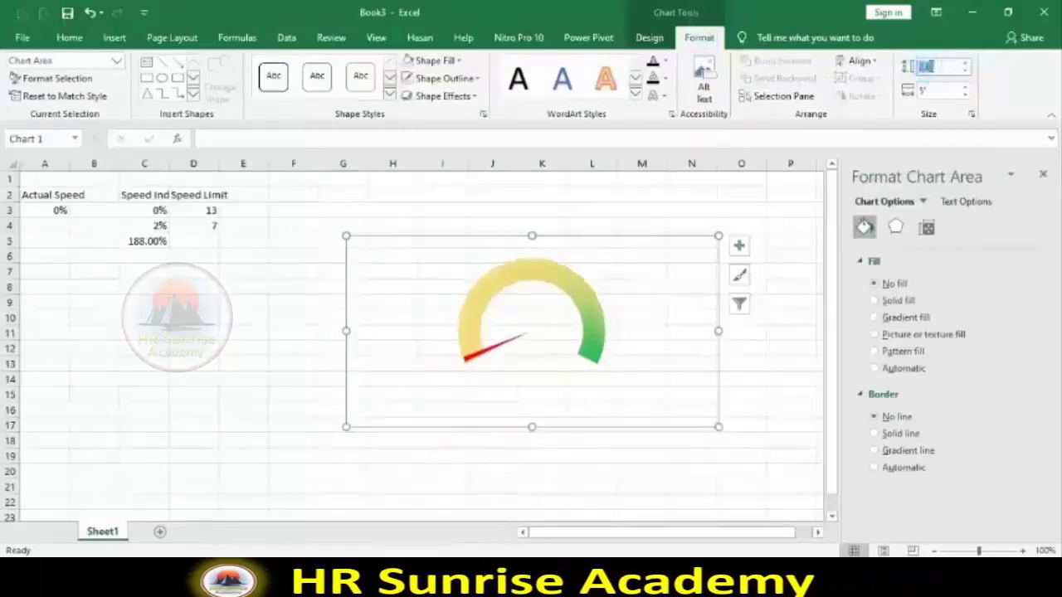
type("2.14")
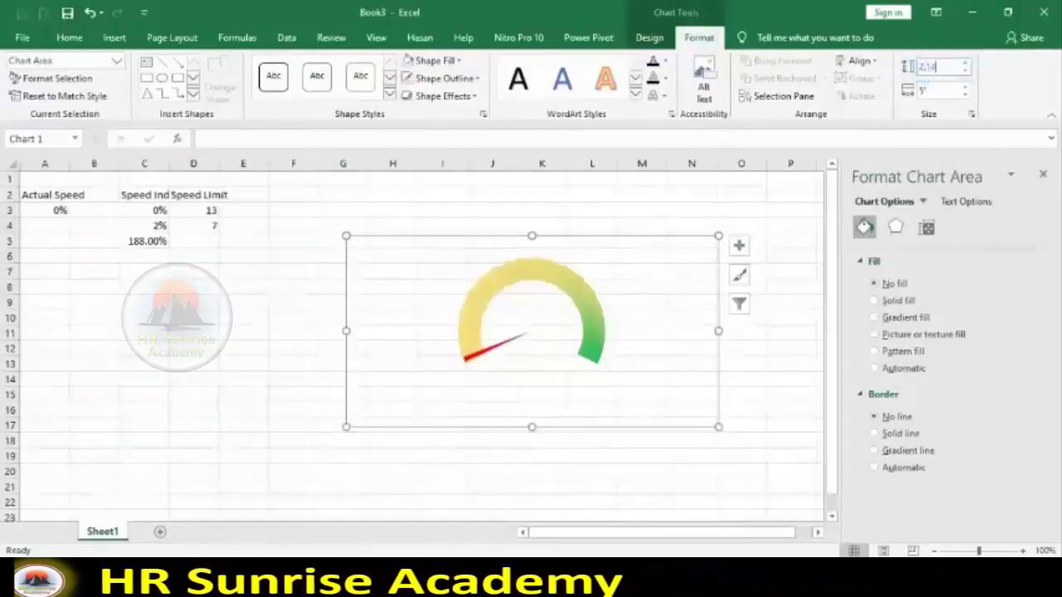
double_click(949, 90)
type("3.99")
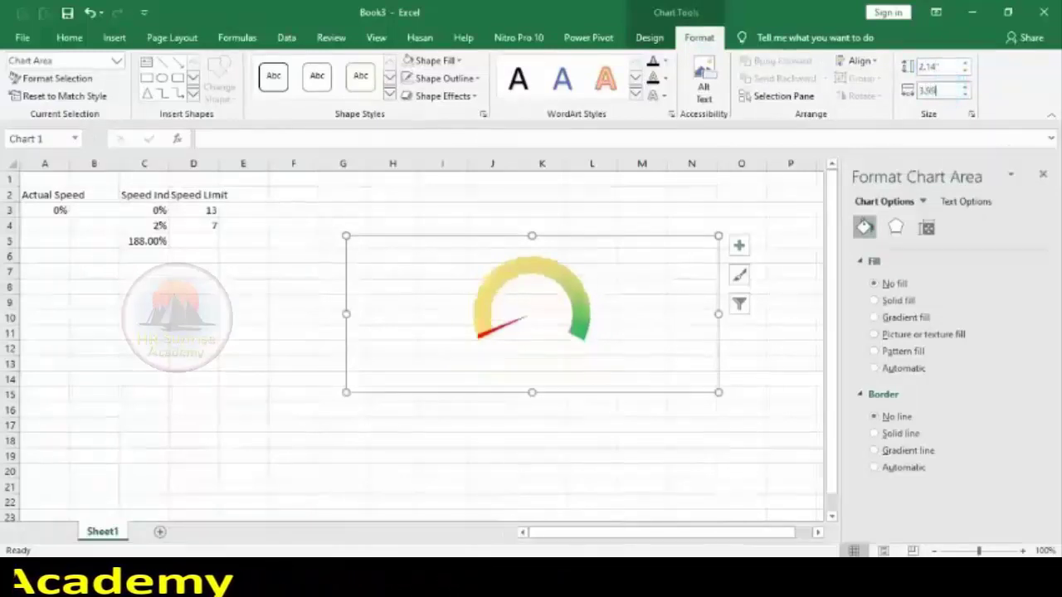
left_click(630, 227)
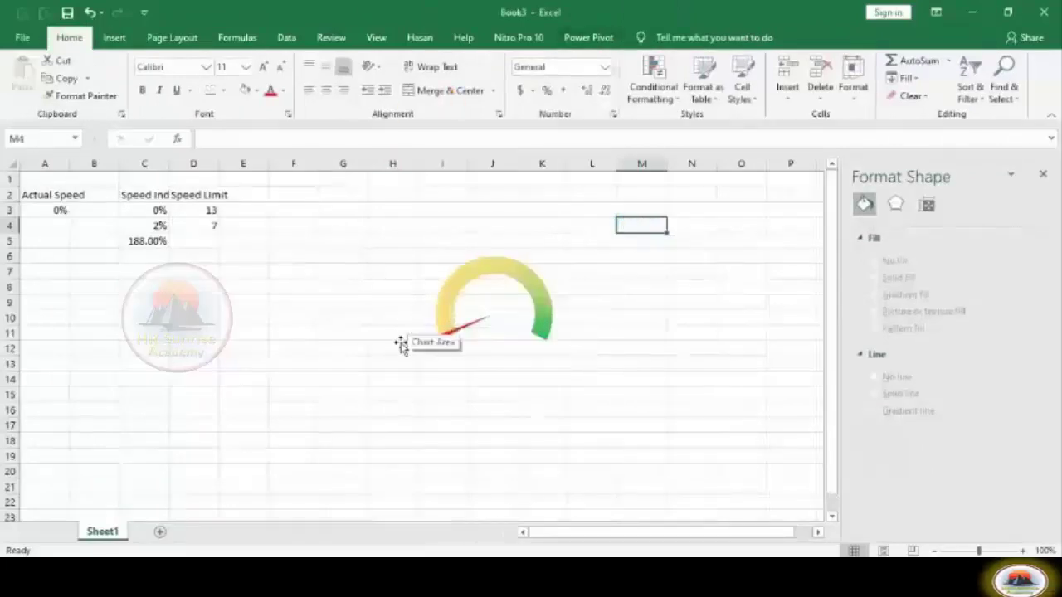
- Draw a straight Line shape, about 0.16" by 0.3", over the red needle
left_click(114, 41)
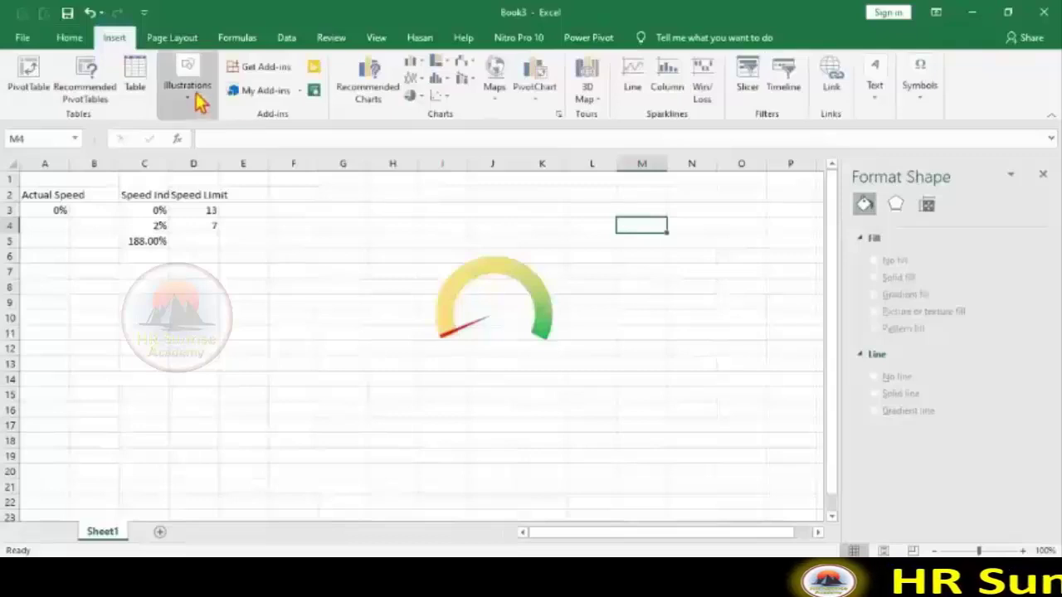
left_click(189, 88)
left_click(251, 166)
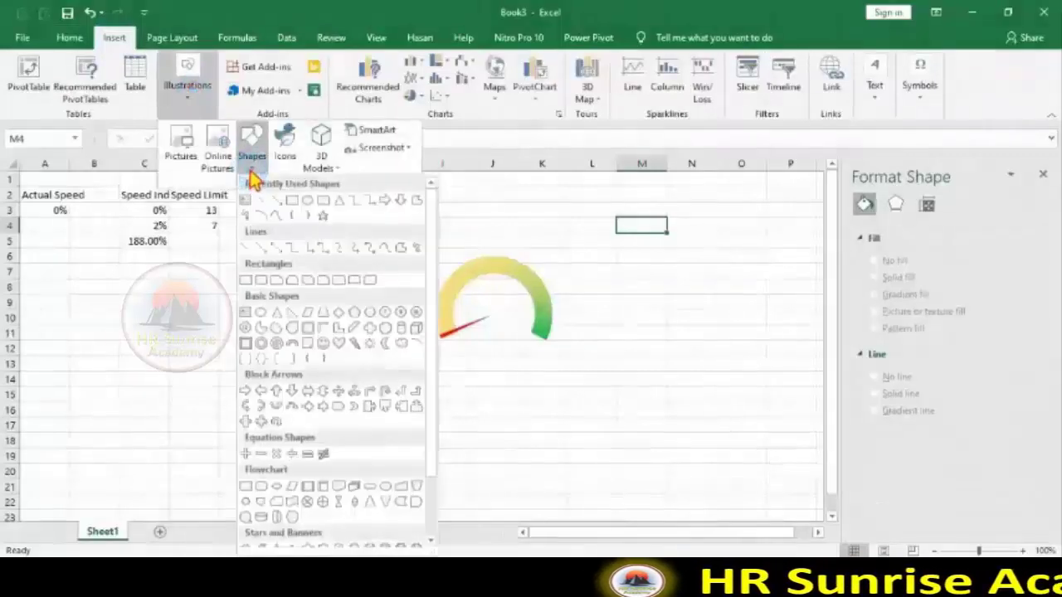
left_click(262, 201)
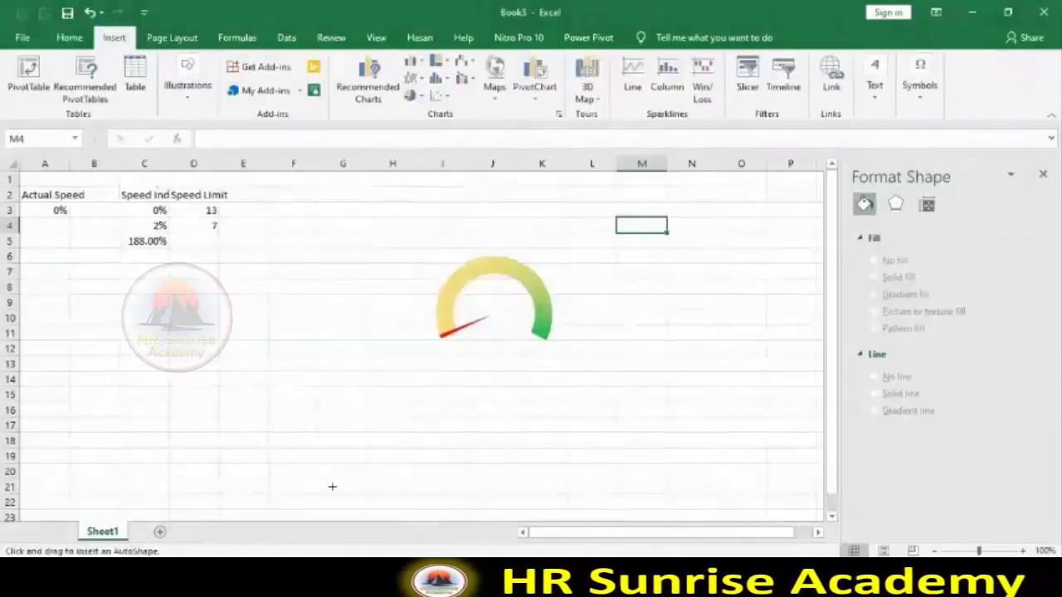
left_click_drag(440, 336, 466, 328)
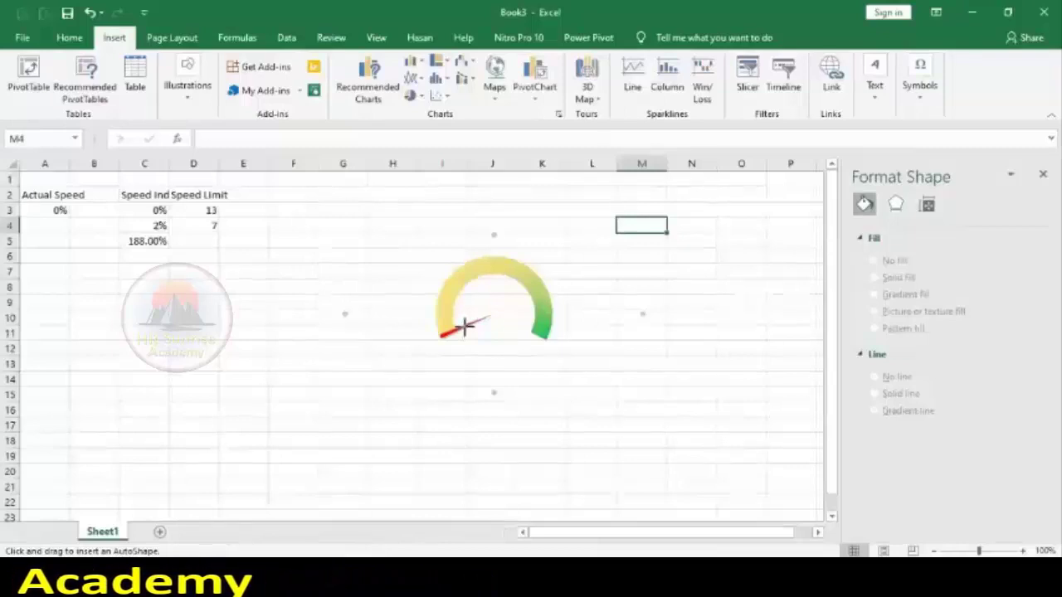
left_click_drag(467, 328, 467, 326)
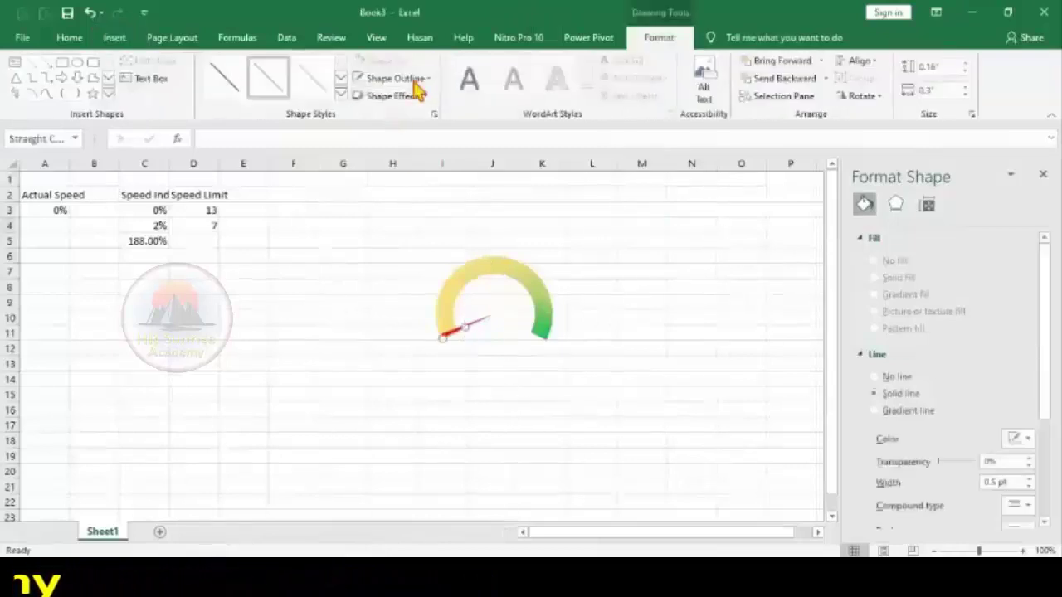
- Give the drawn line an Automatic outline colour
left_click(425, 79)
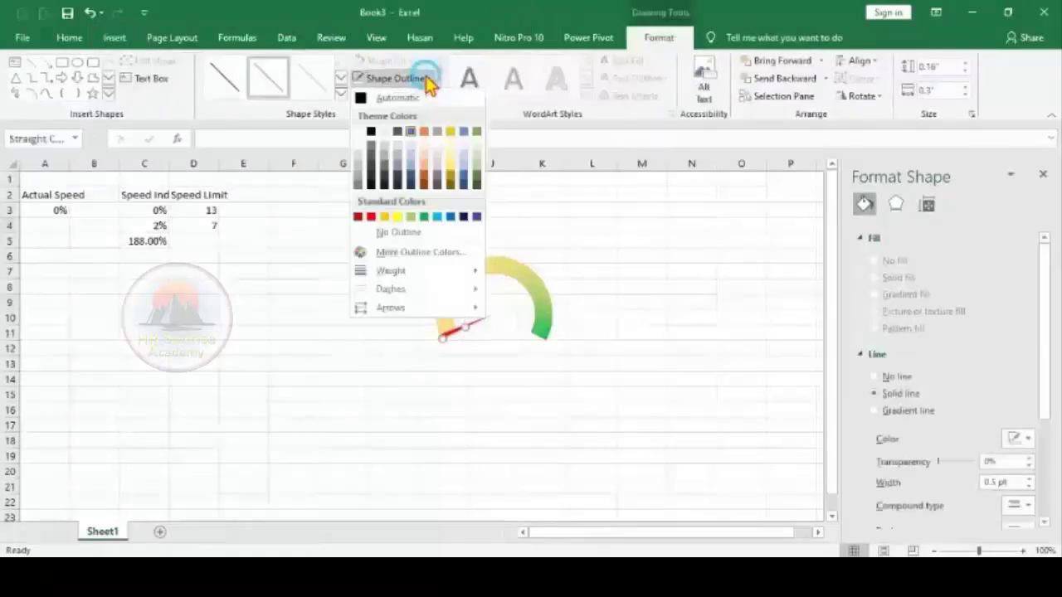
left_click(361, 98)
left_click(385, 370)
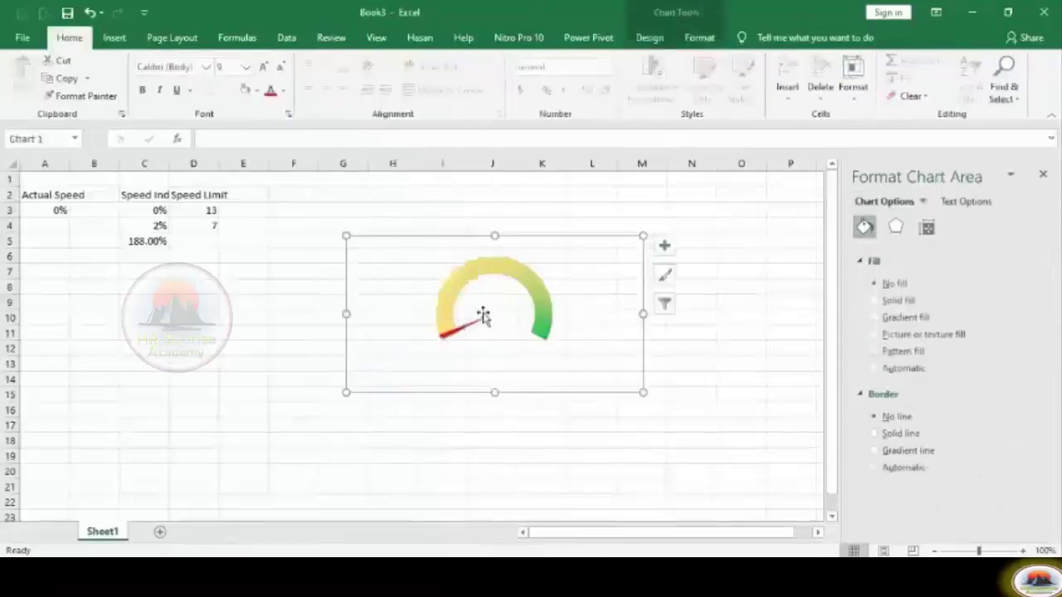
left_click(453, 335)
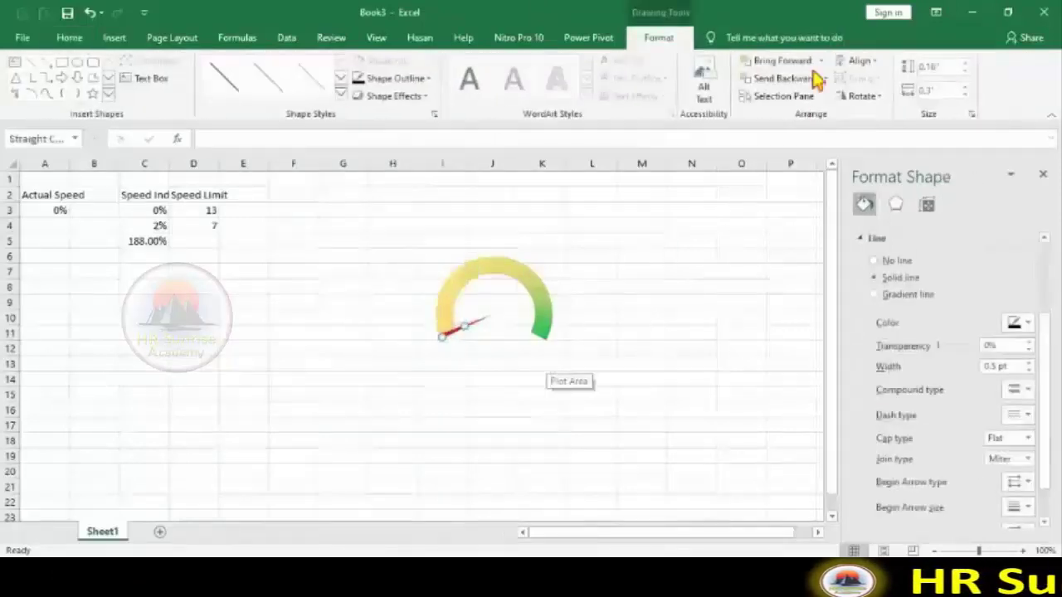
- Set the line's rotation to 15° in More Rotation Options
left_click(858, 96)
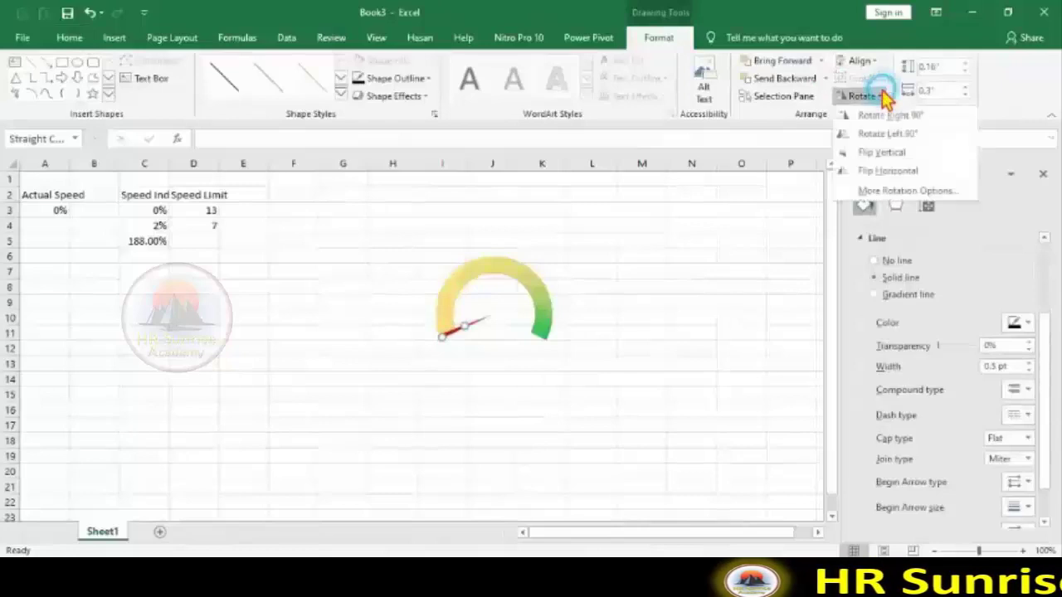
left_click(898, 192)
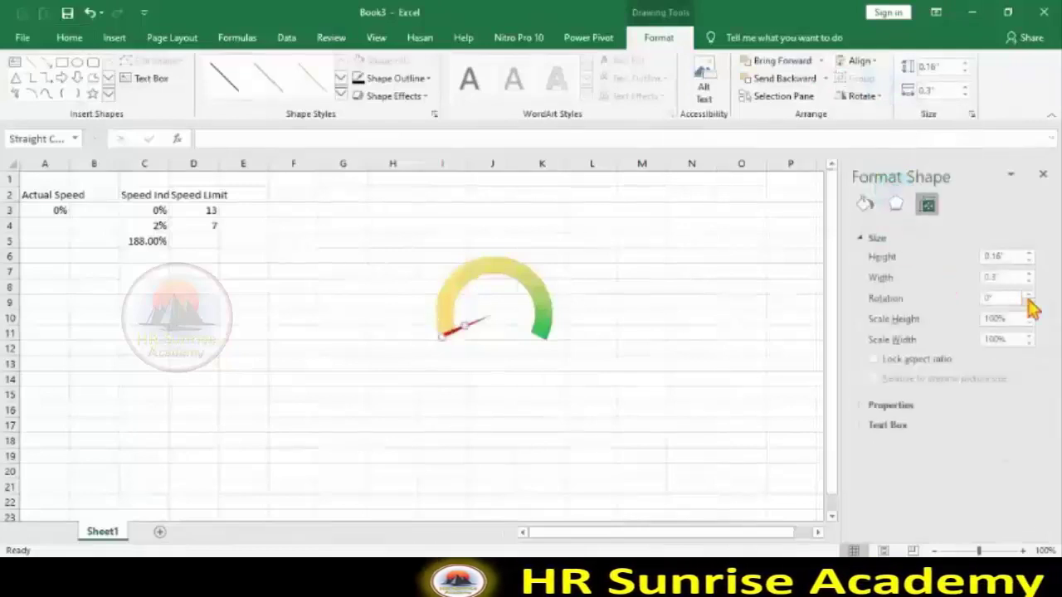
left_click(1029, 296)
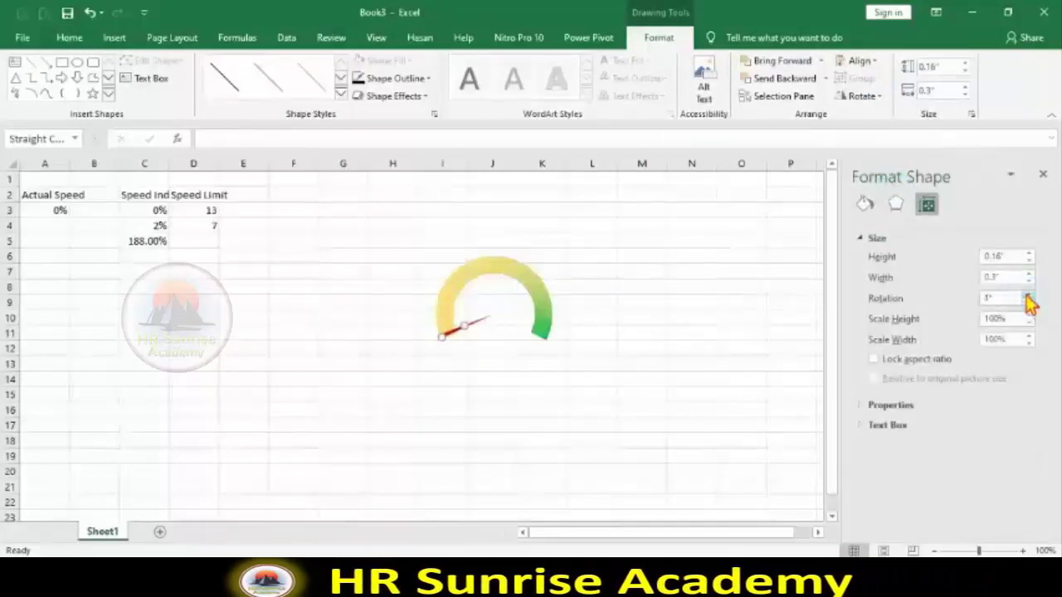
left_click(655, 365)
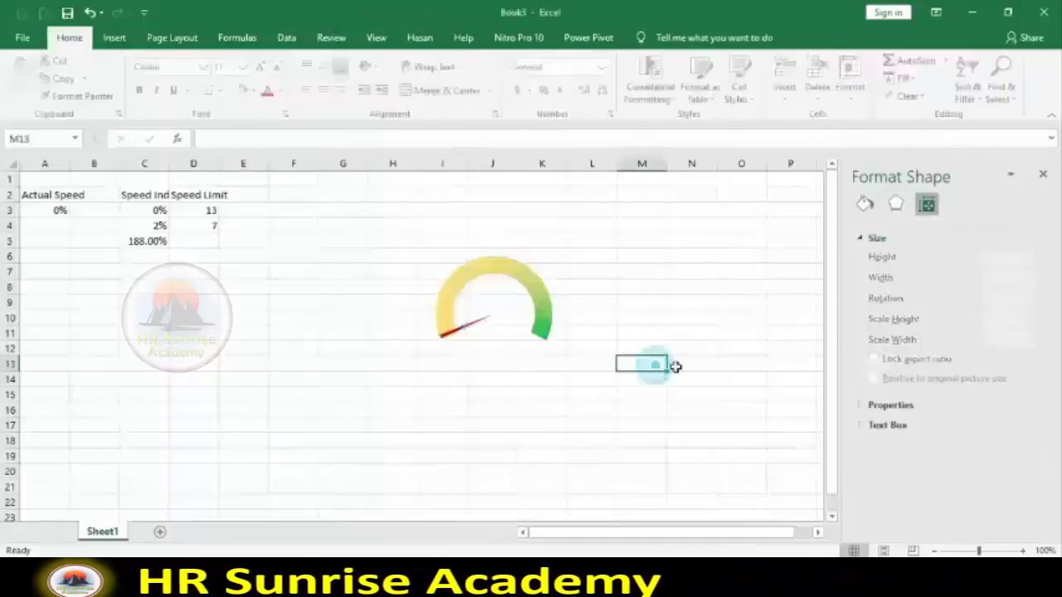
left_click(447, 332)
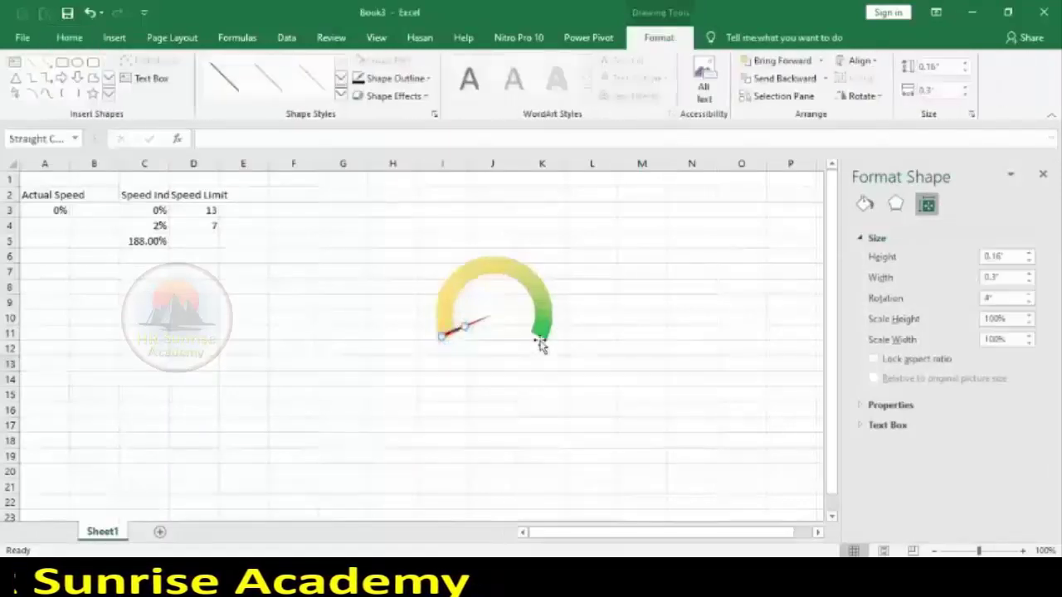
mouse_move(540, 346)
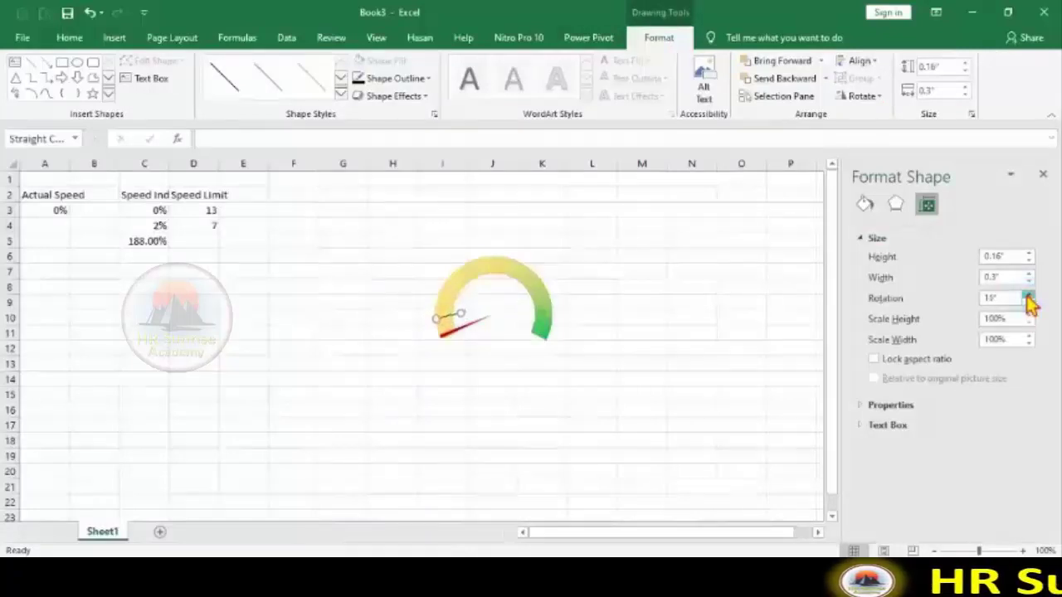
- Enter 10% as a test Actual Speed in A3 and check the line on the gauge
left_click(41, 210)
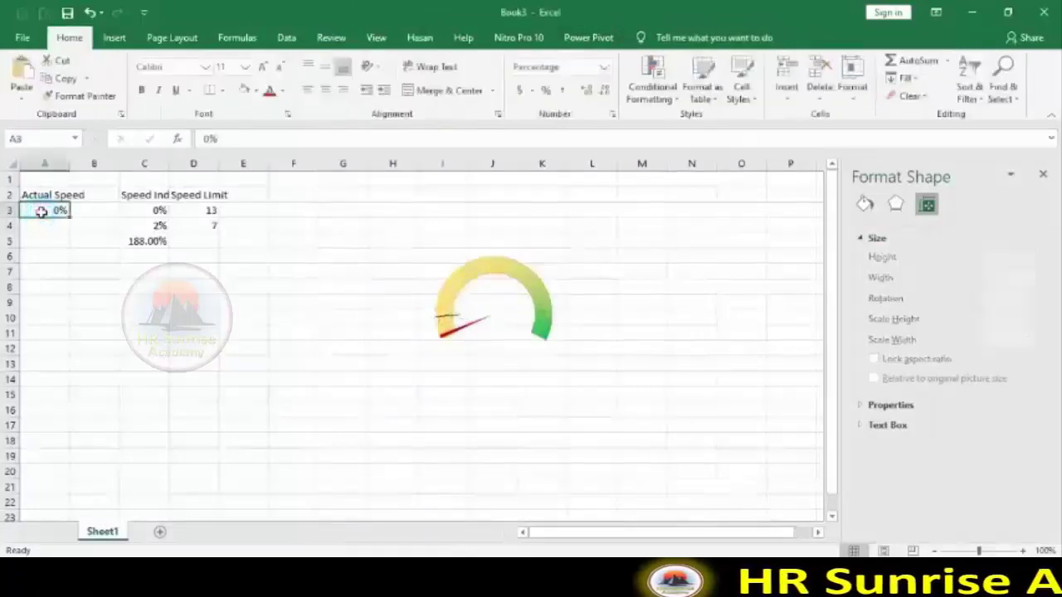
type("10")
key("Return")
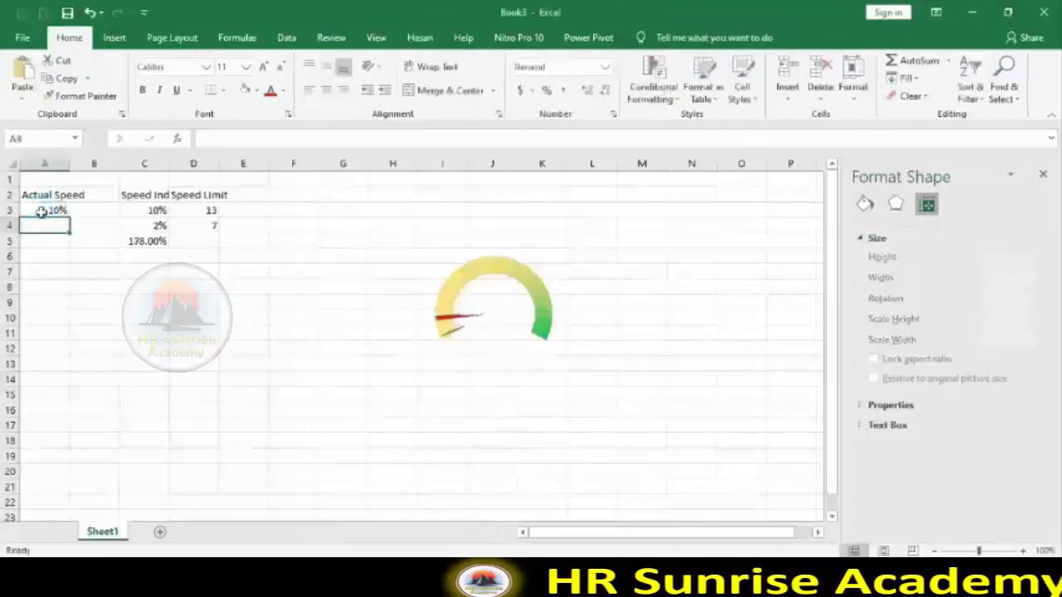
left_click(447, 316)
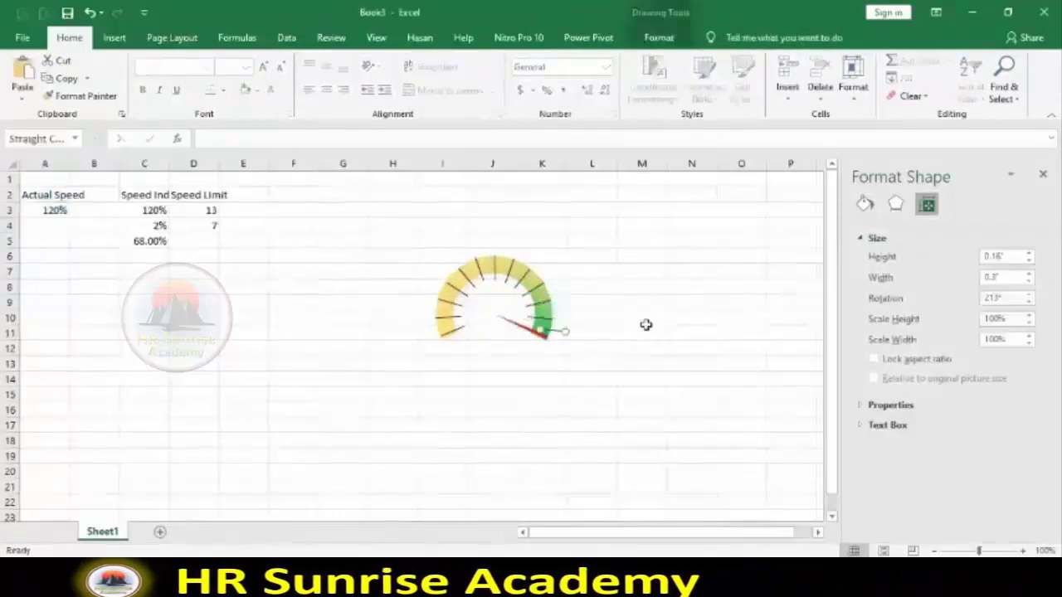
left_click(569, 386)
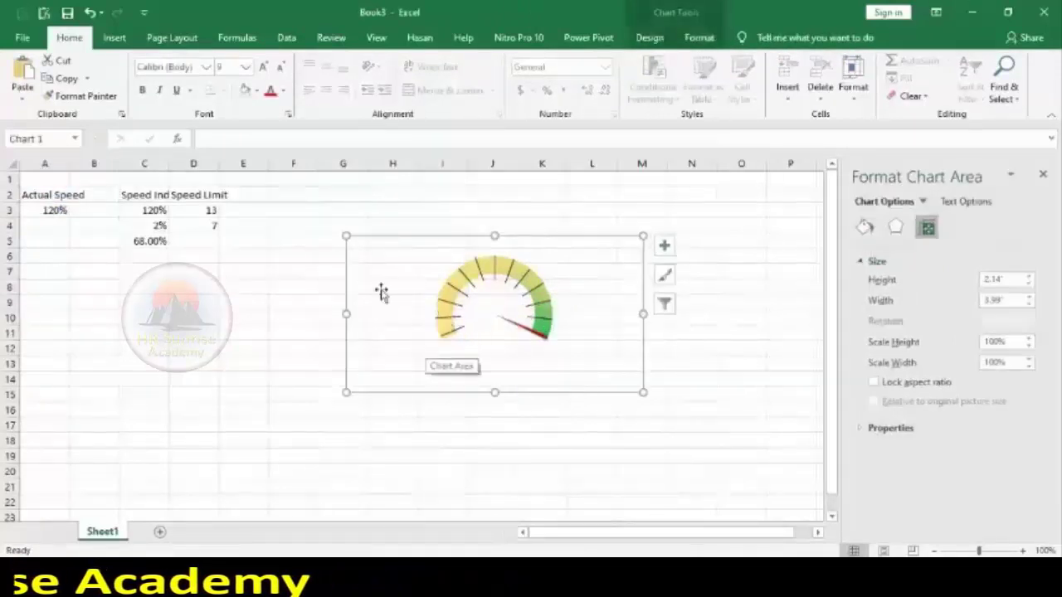
- Draw a short tick line at the gauge top with a dark outline
left_click(651, 377)
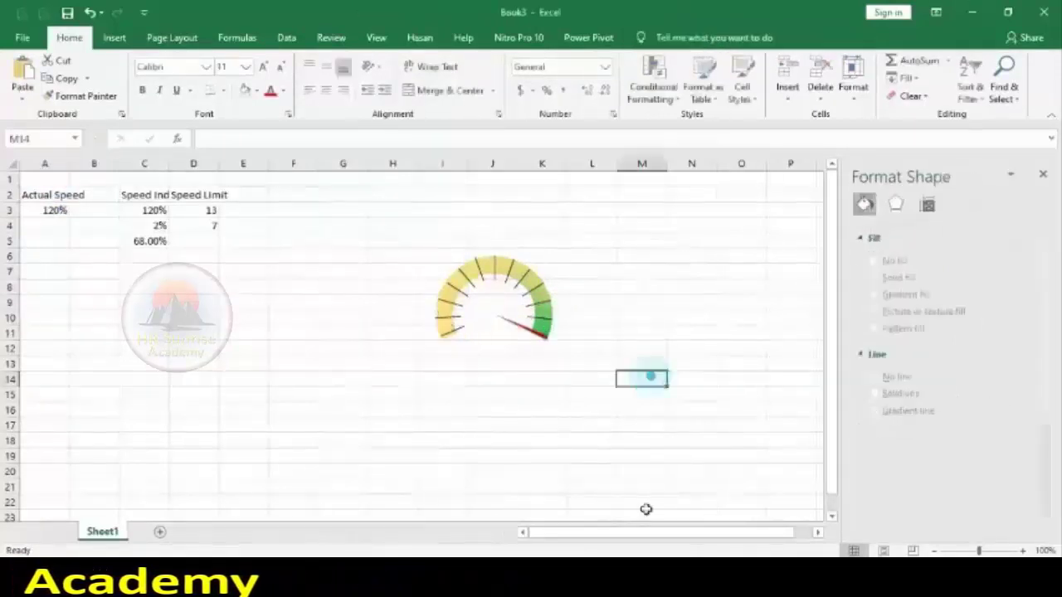
left_click(115, 38)
left_click(192, 100)
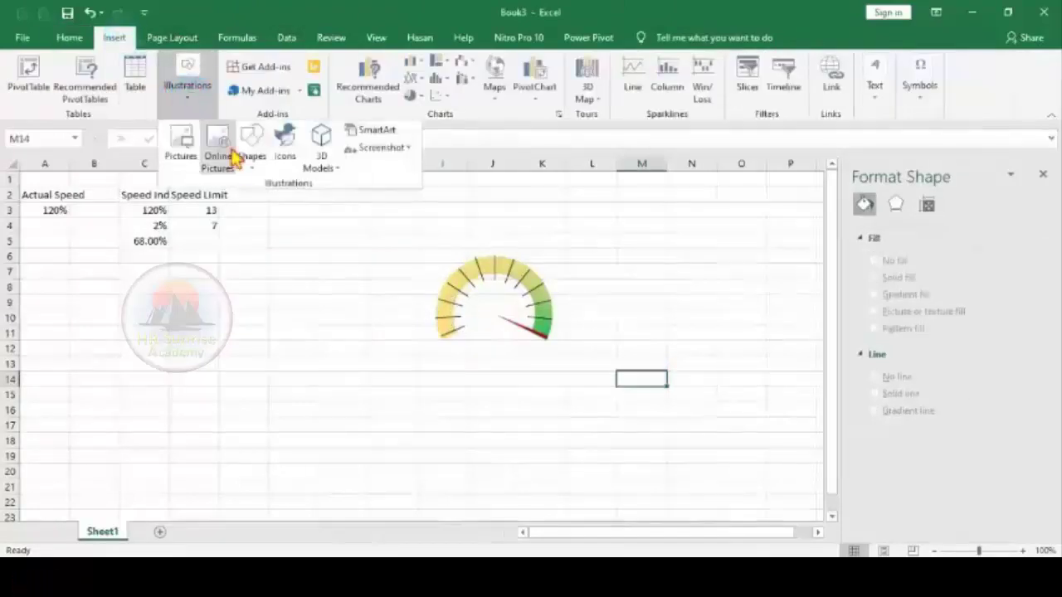
left_click(249, 170)
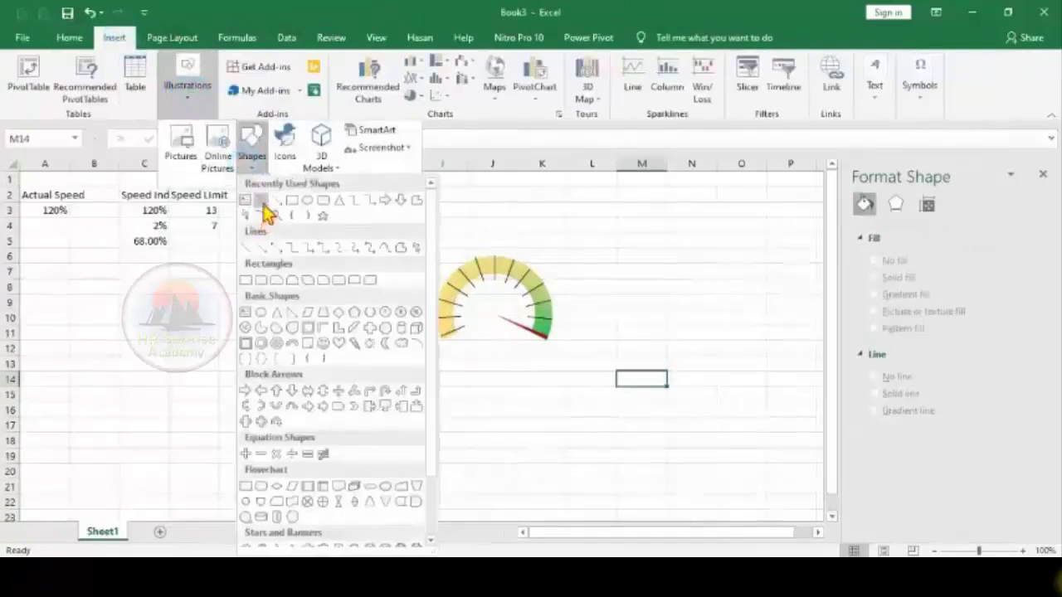
left_click(262, 202)
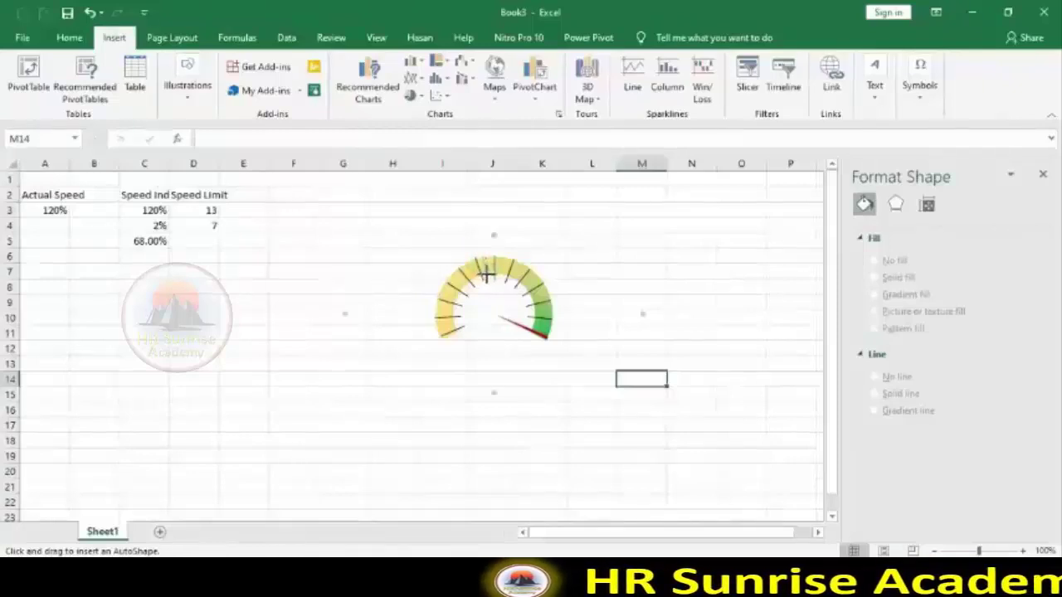
left_click_drag(487, 273, 482, 257)
left_click(355, 79)
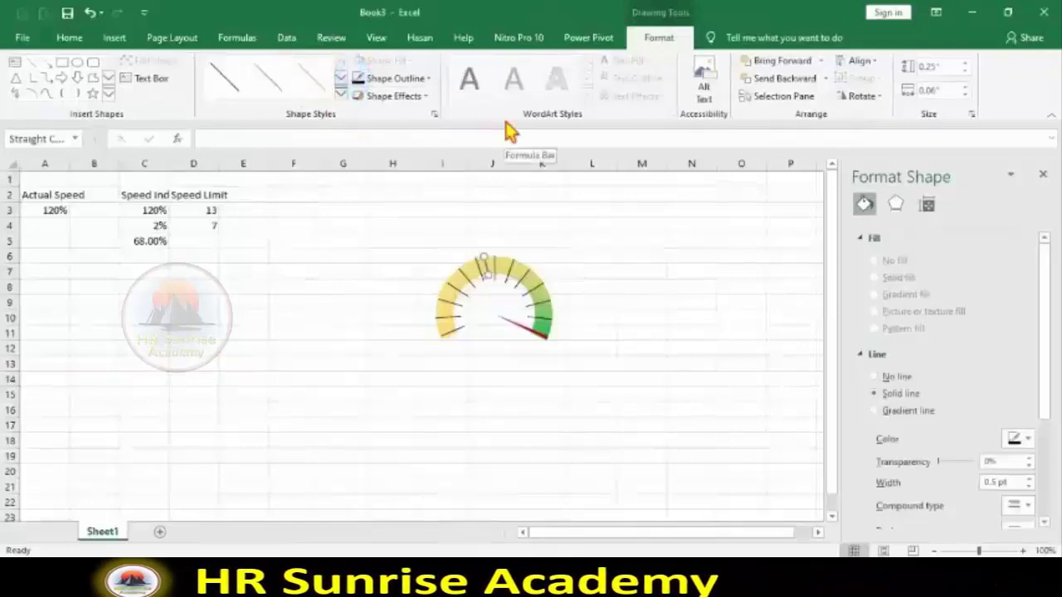
- Duplicate the tick with Ctrl+D and adjust the copies' rotation to add minor ticks
key("ctrl+d")
key("Up")
key("Up")
key("Up")
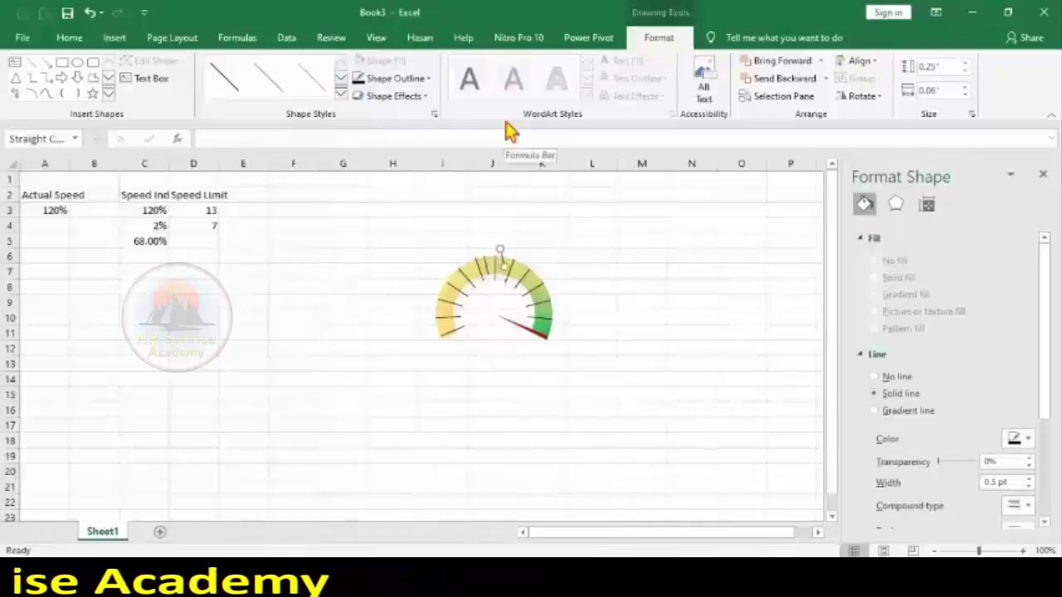
left_click(862, 96)
left_click(891, 192)
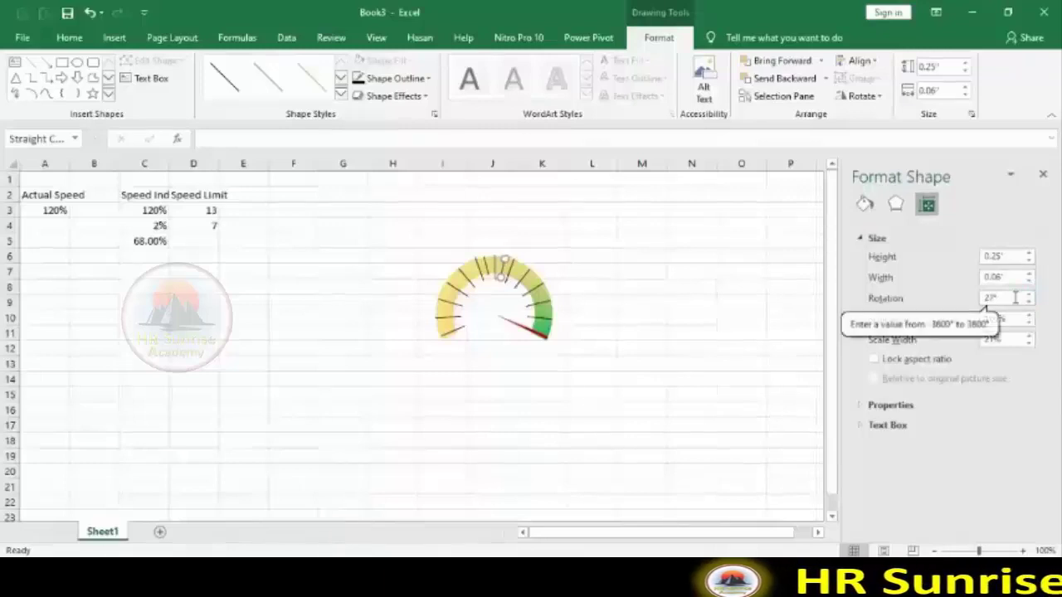
left_click(1029, 296)
left_click(1029, 302)
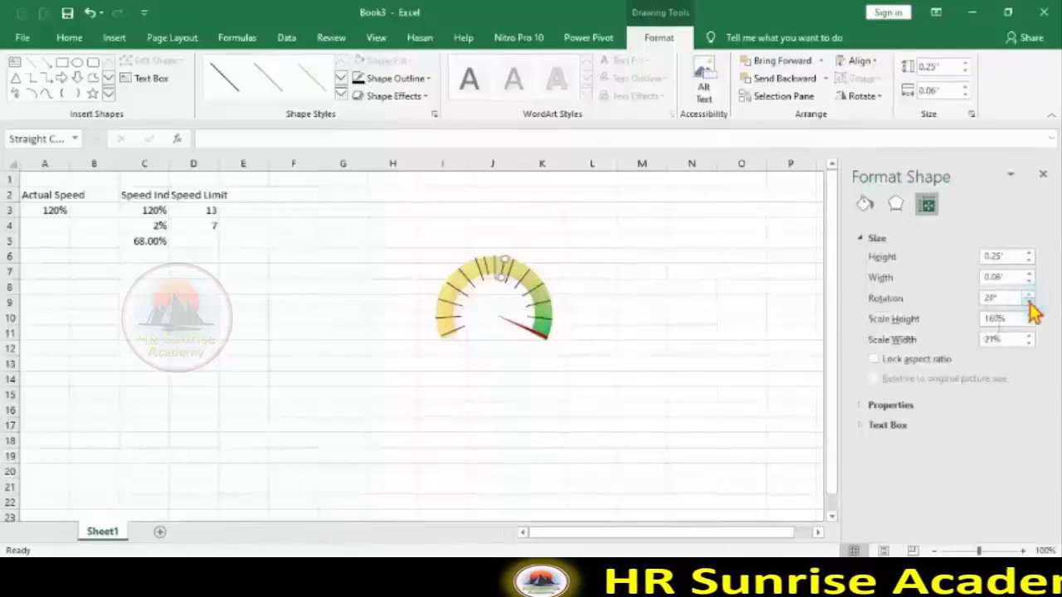
left_click(1029, 302)
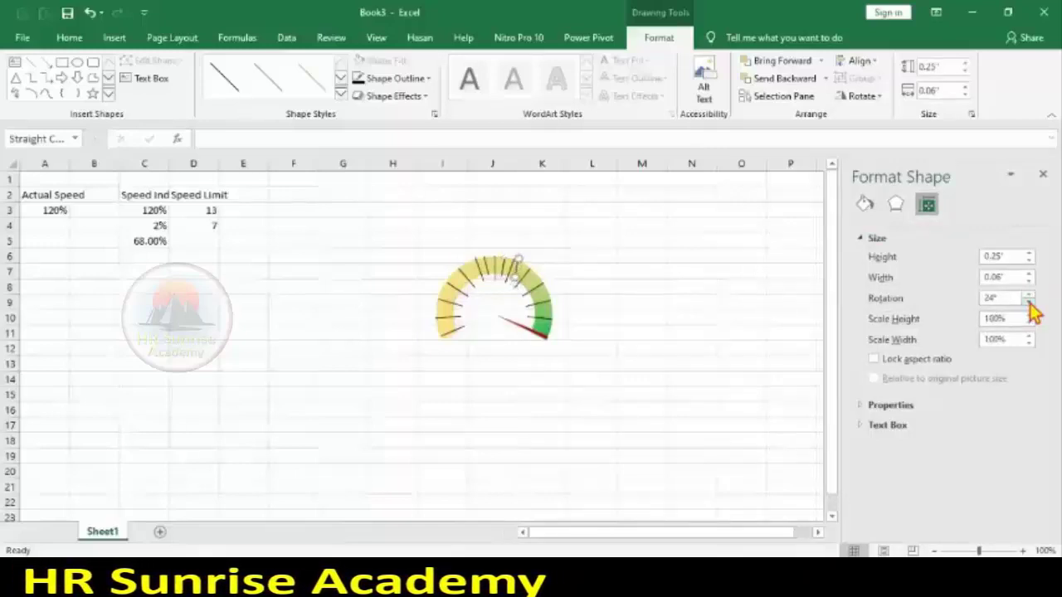
left_click(1029, 302)
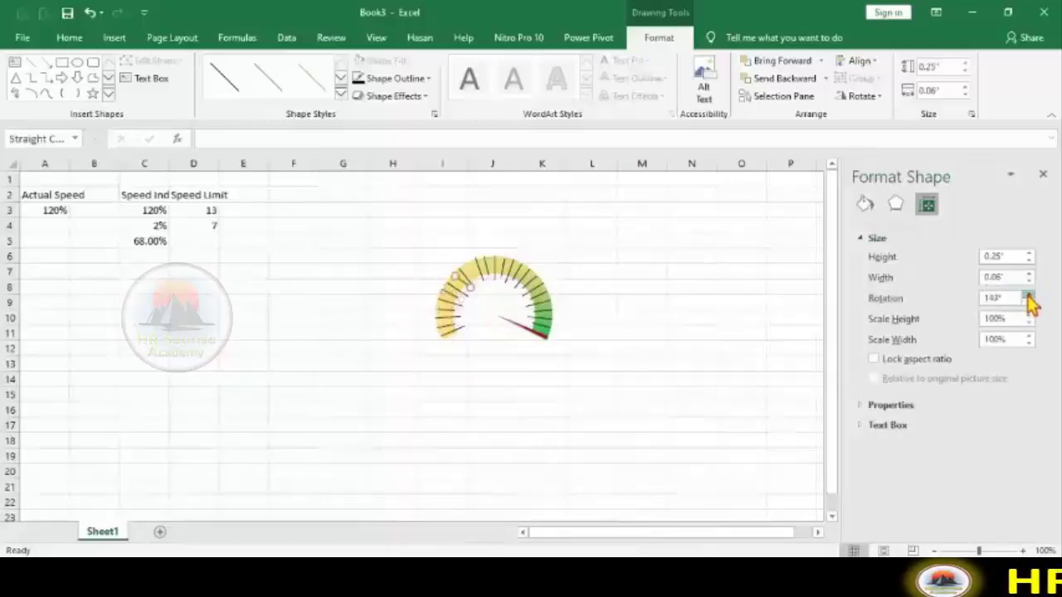
left_click(1029, 297)
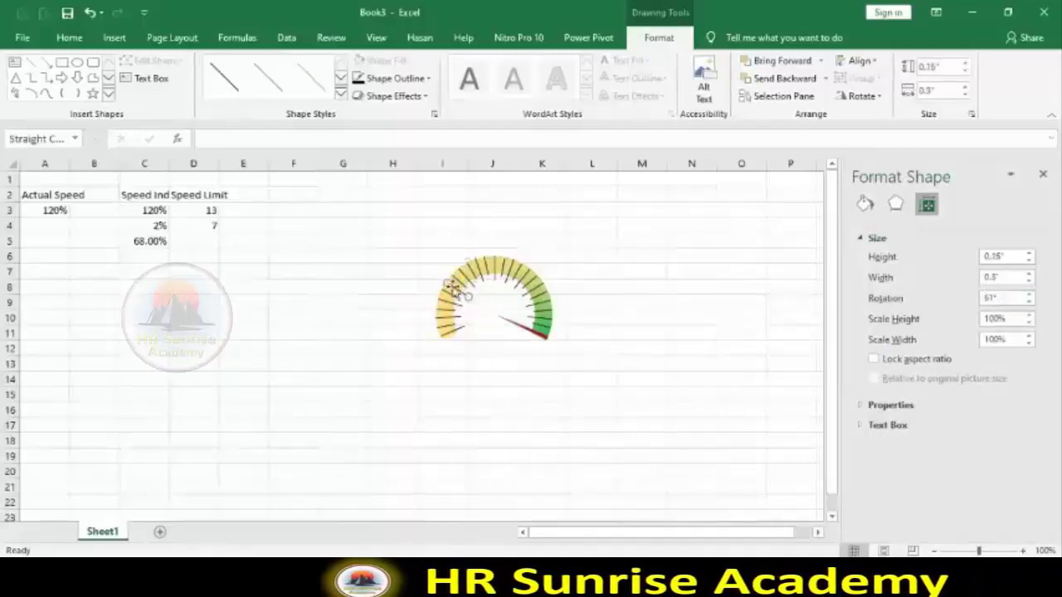
left_click(458, 291)
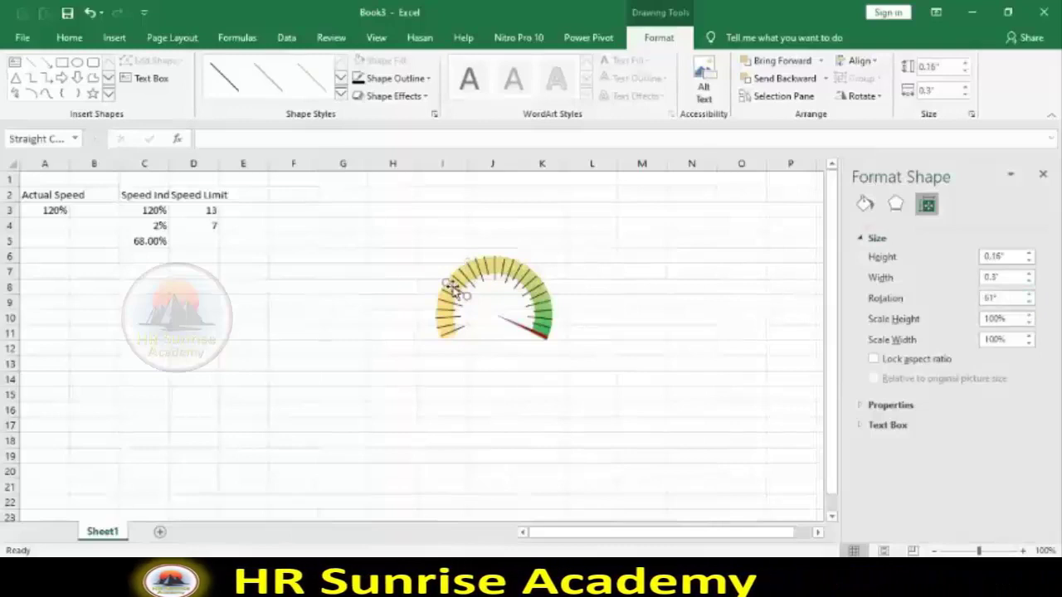
left_click(591, 486)
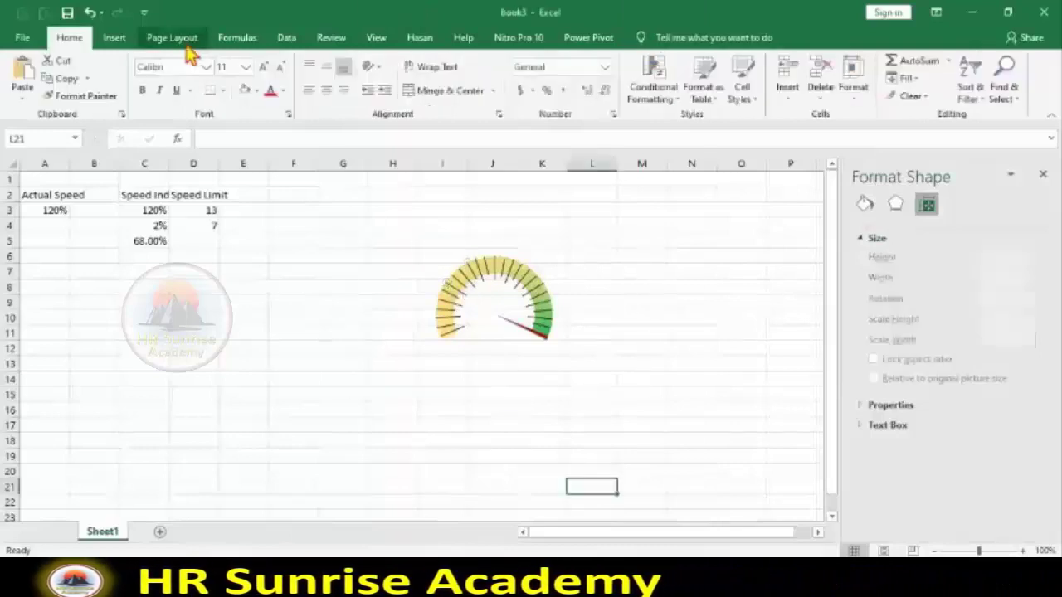
- Draw a small oval at the gauge centre with no outline
left_click(112, 38)
left_click(184, 99)
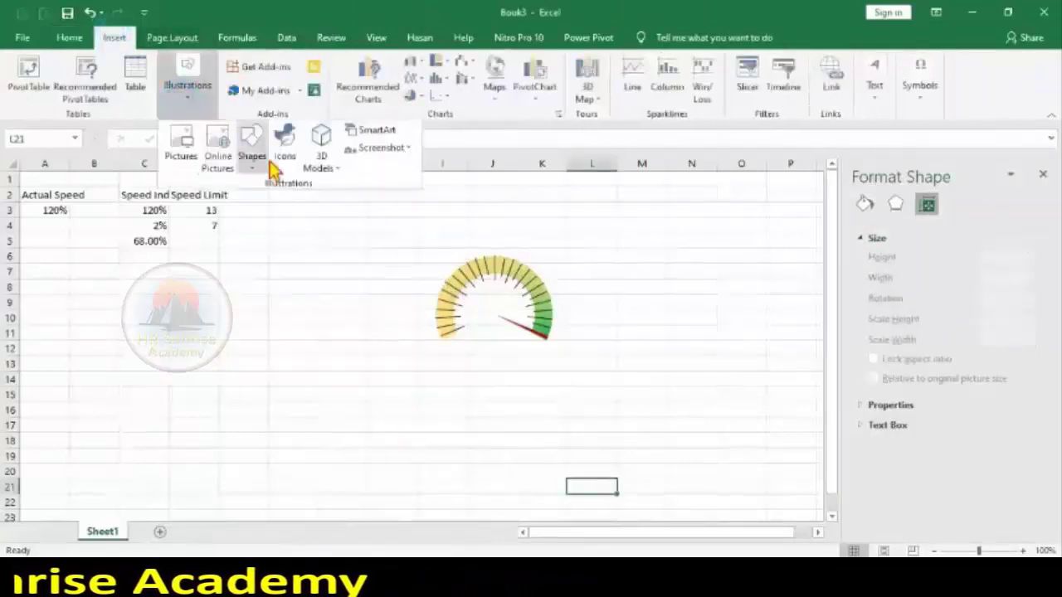
left_click(251, 162)
left_click(306, 201)
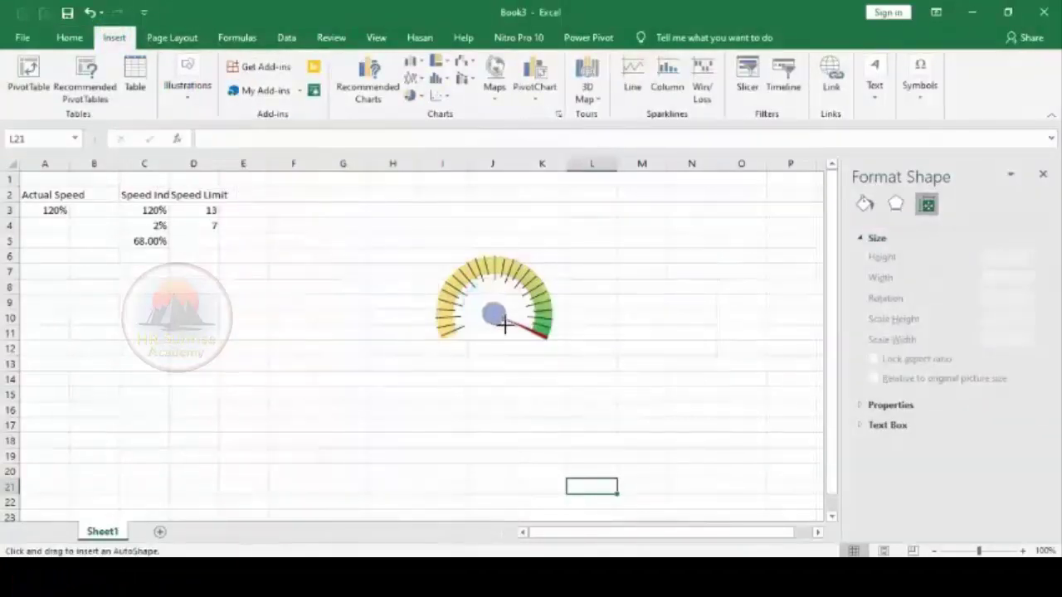
left_click_drag(506, 332, 507, 331)
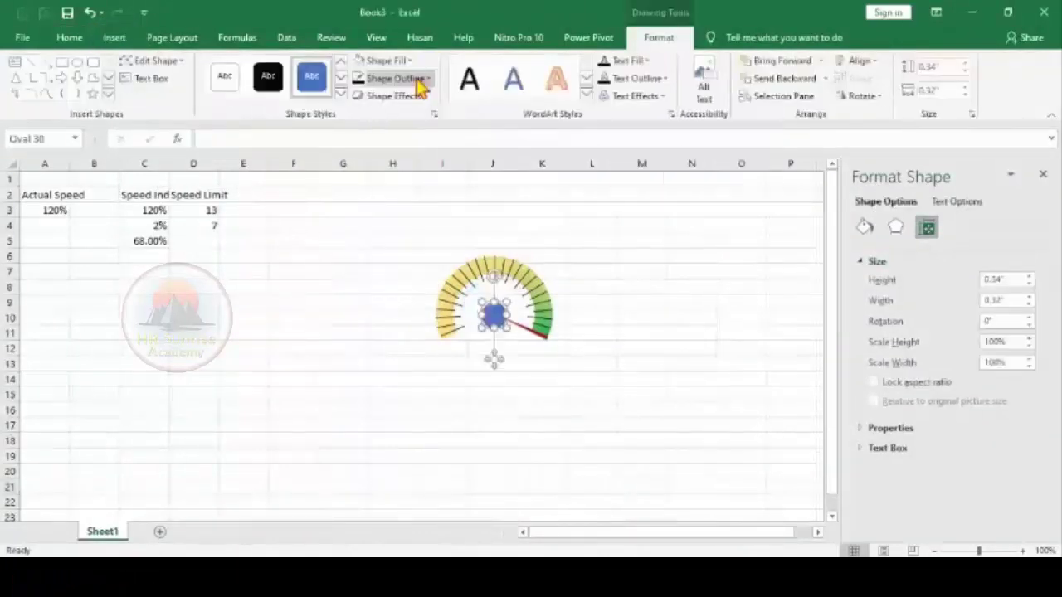
left_click(428, 78)
left_click(383, 235)
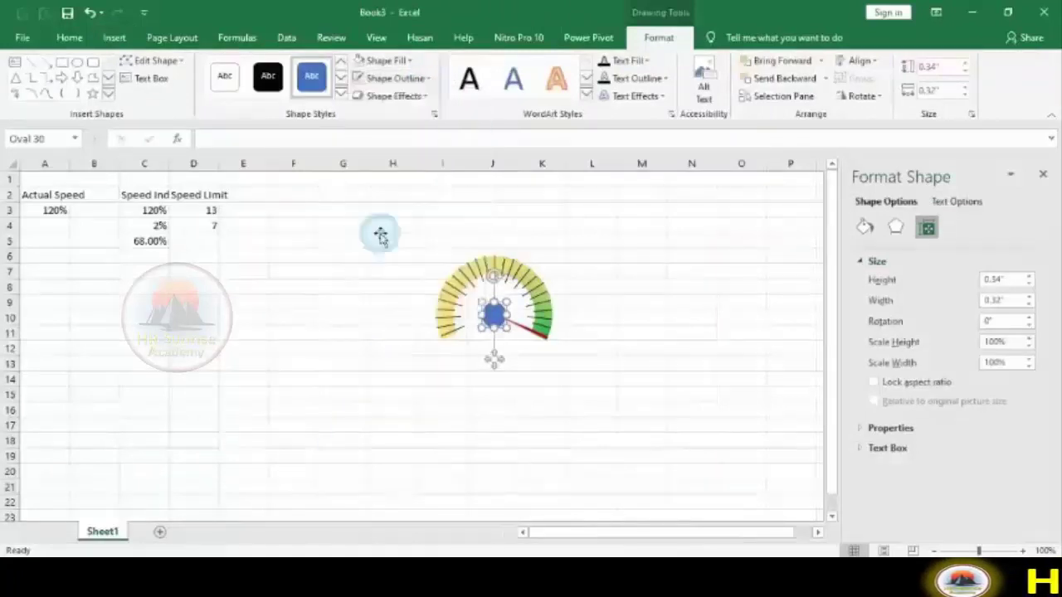
- Set the circle's height to 0.32"
left_click(965, 71)
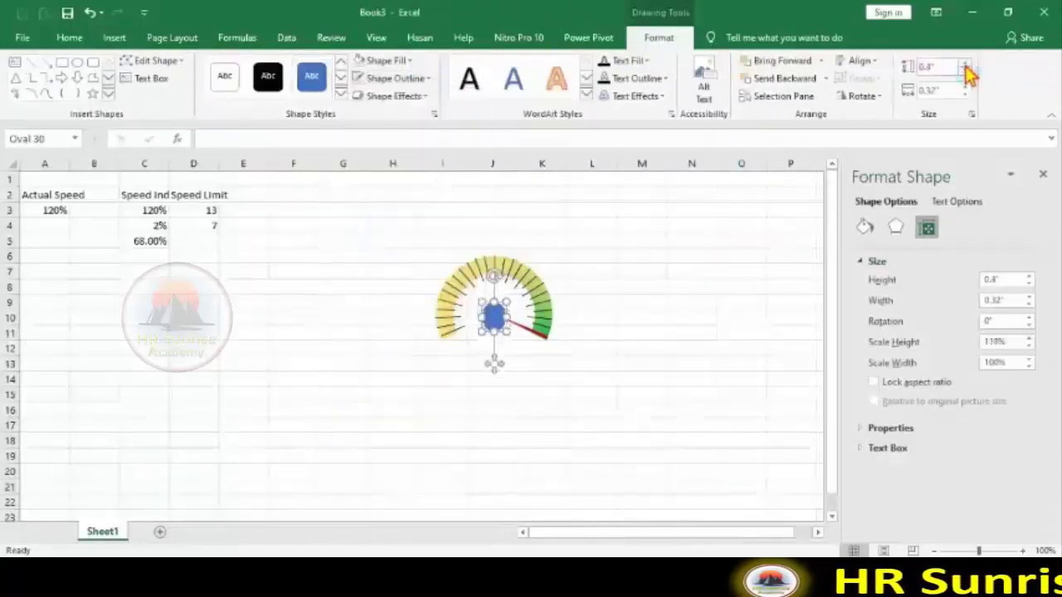
left_click(966, 72)
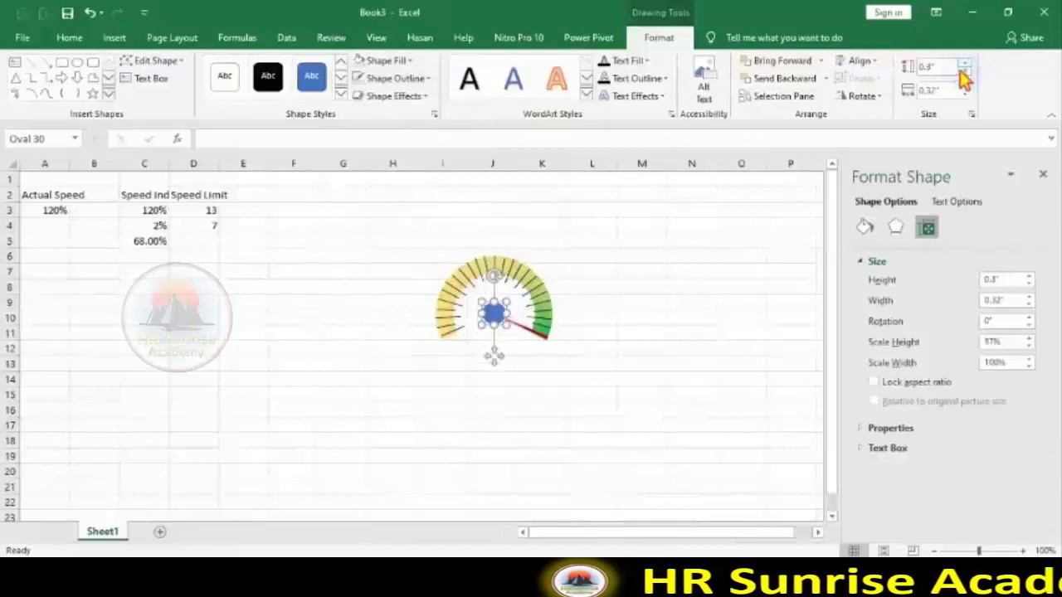
left_click(933, 67)
key("BackSpace")
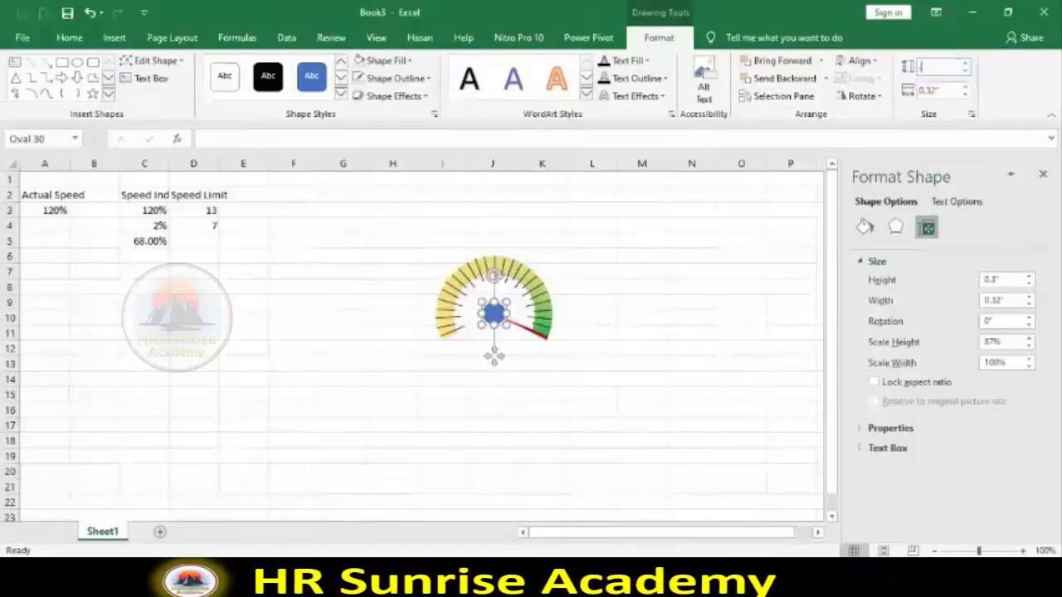
type(".32")
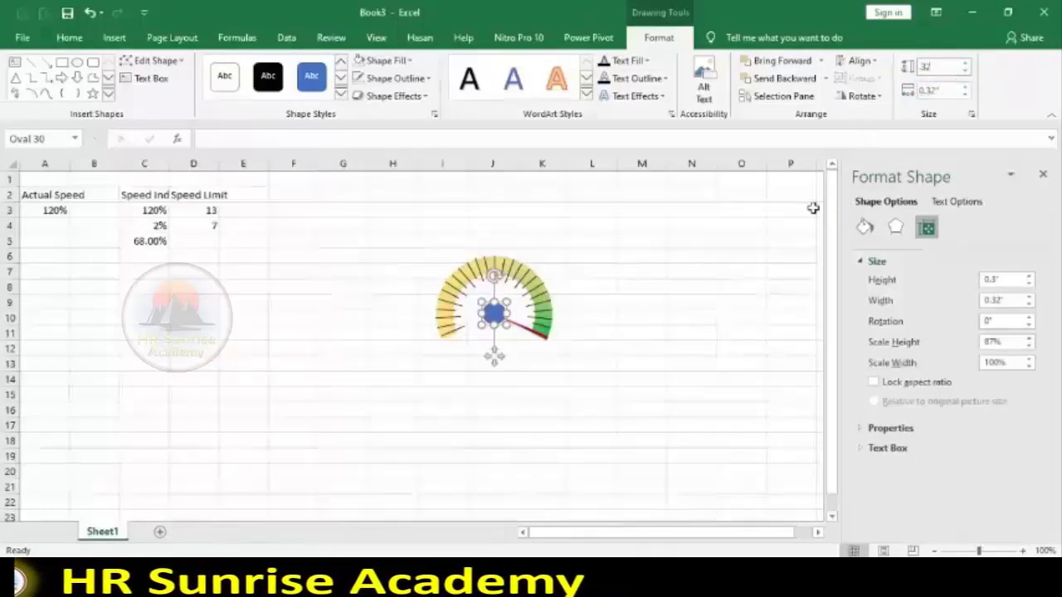
left_click(863, 228)
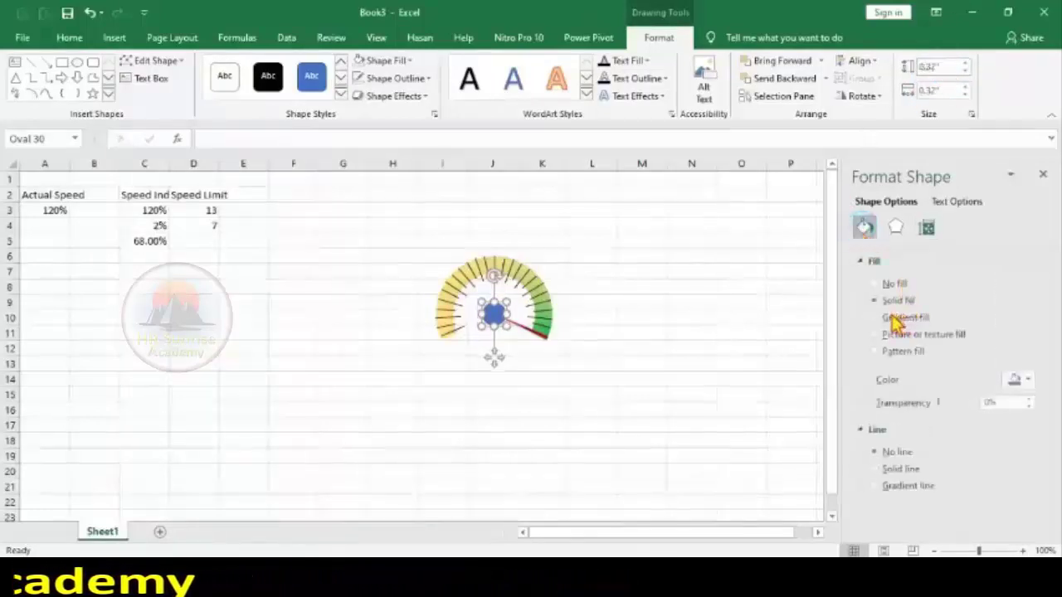
- Give the hub circle a red gradient fill and a Round top bevel
left_click(894, 322)
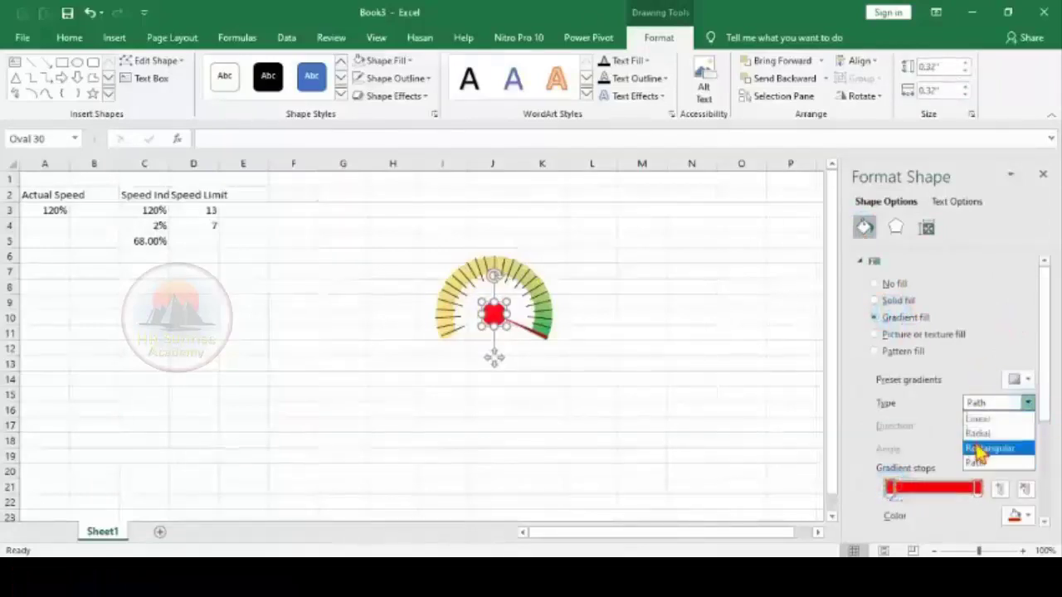
left_click_drag(1044, 355, 1058, 481)
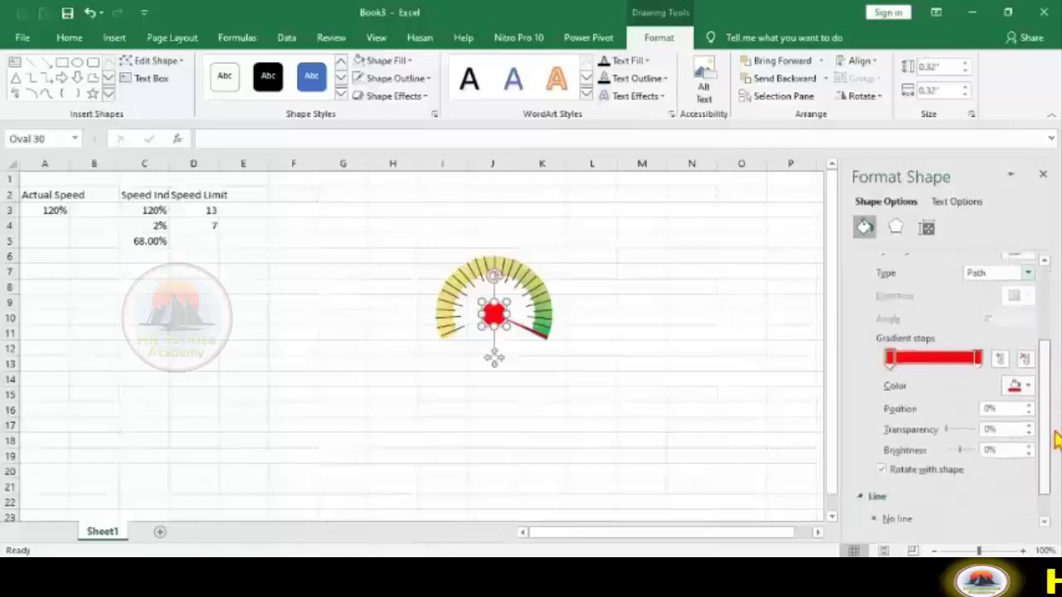
left_click(896, 229)
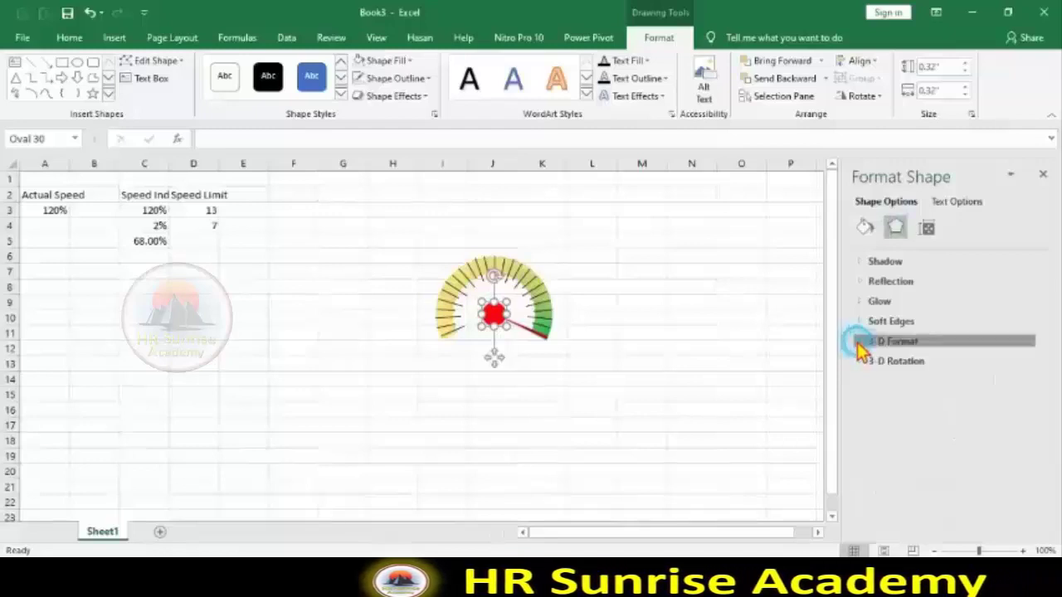
left_click(859, 342)
left_click(913, 384)
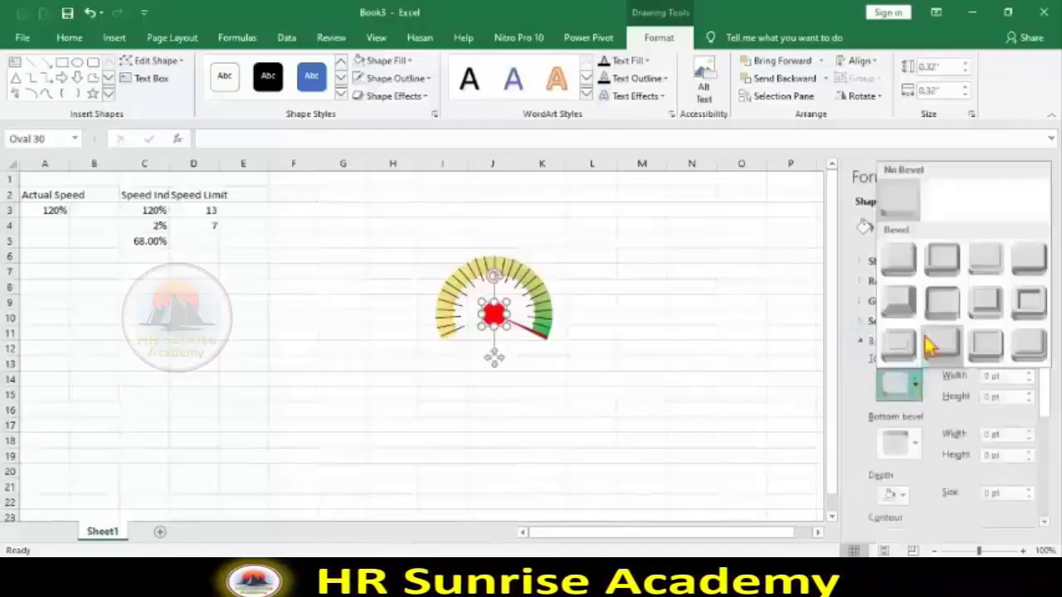
left_click(900, 264)
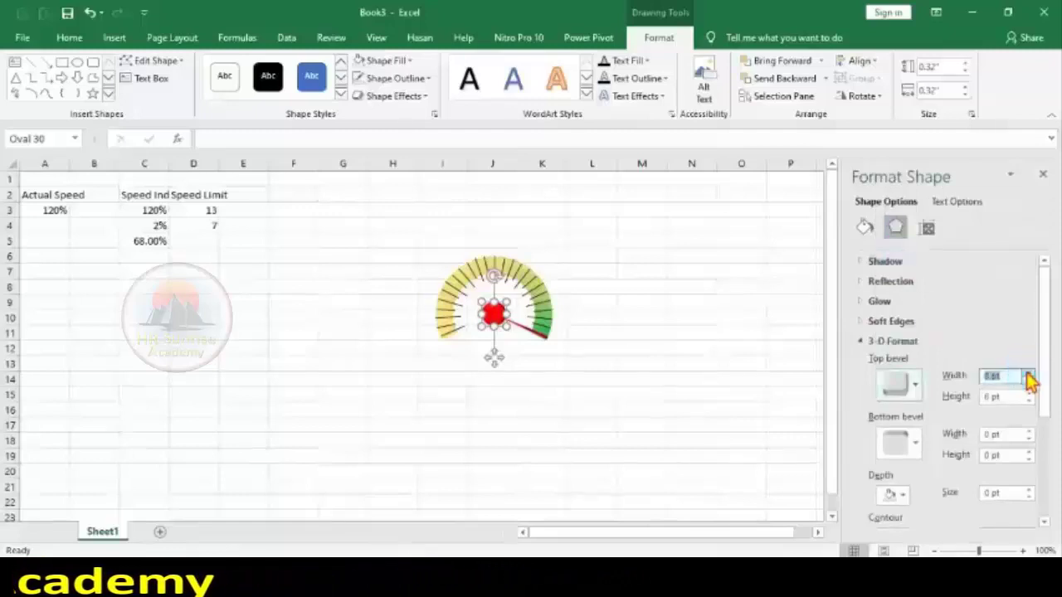
left_click(739, 344)
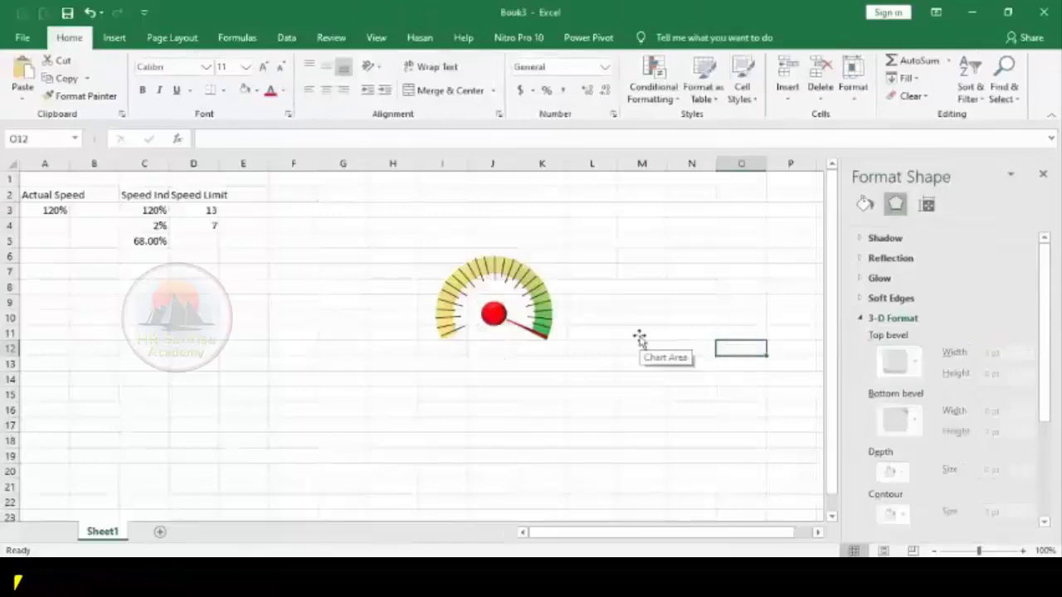
left_click(114, 42)
left_click(192, 98)
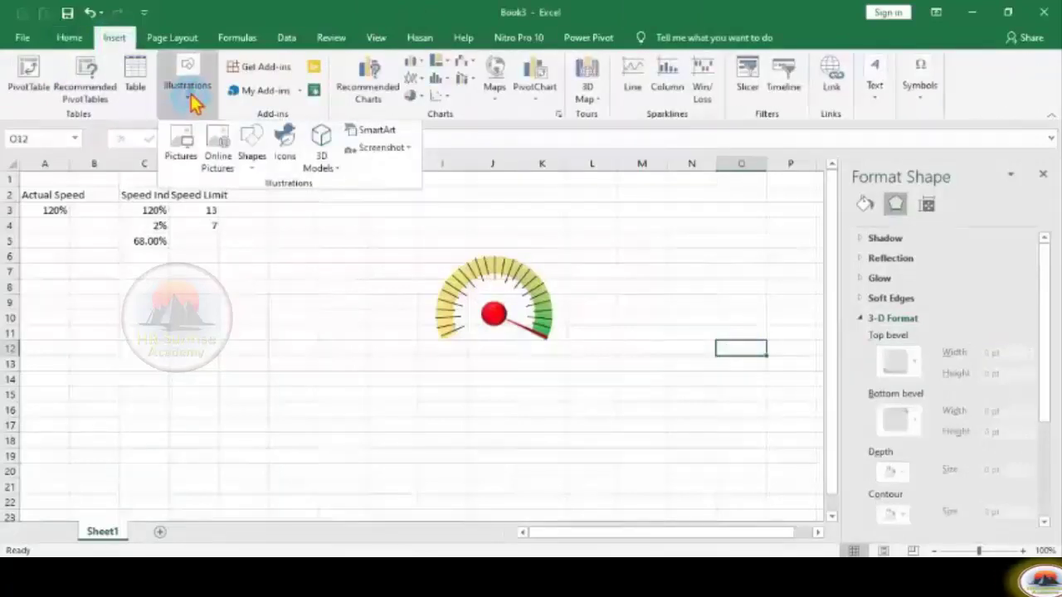
left_click(250, 157)
- Draw an outline-free rectangle below the gauge, 0.7" wide
left_click(295, 202)
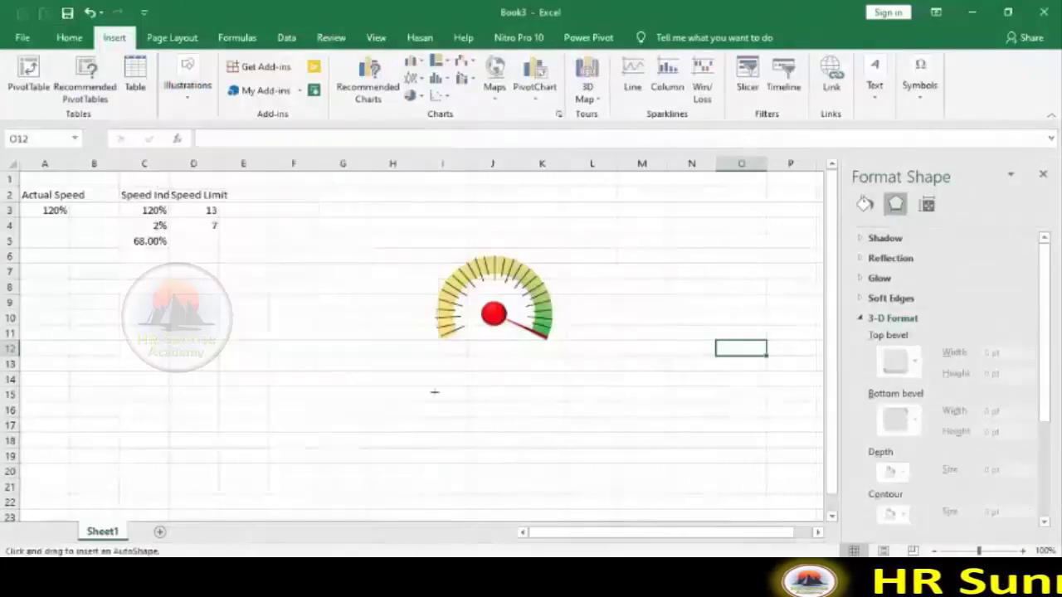
left_click_drag(461, 341, 524, 362)
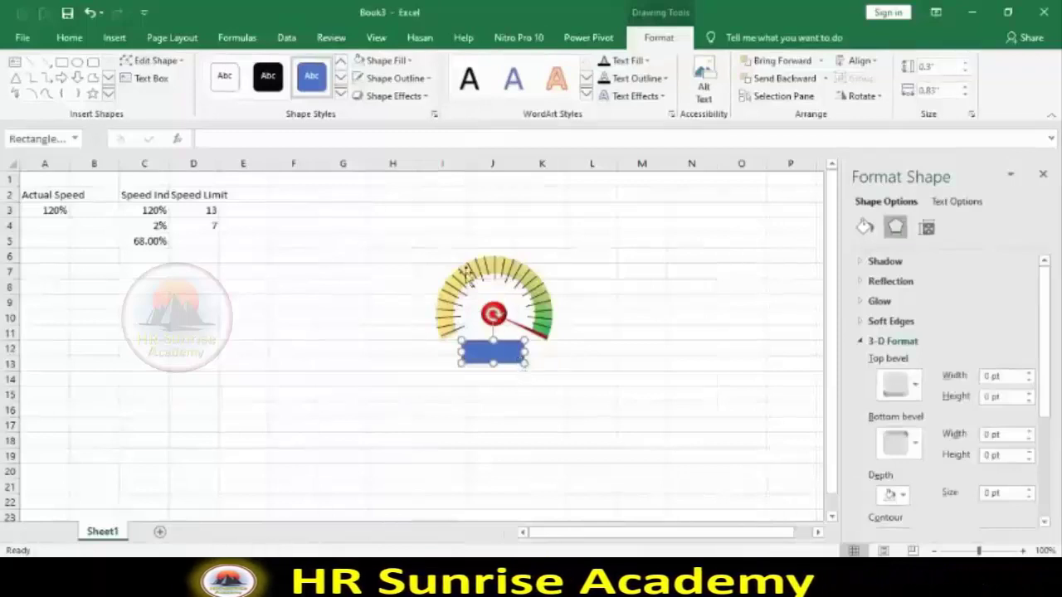
left_click(390, 78)
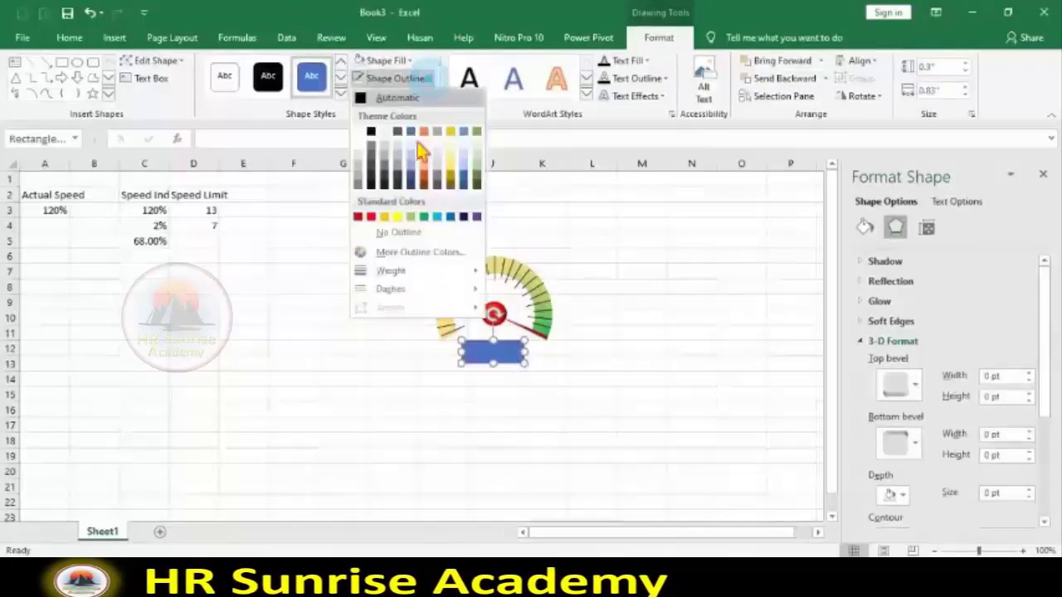
left_click(407, 234)
left_click_drag(459, 351, 467, 352)
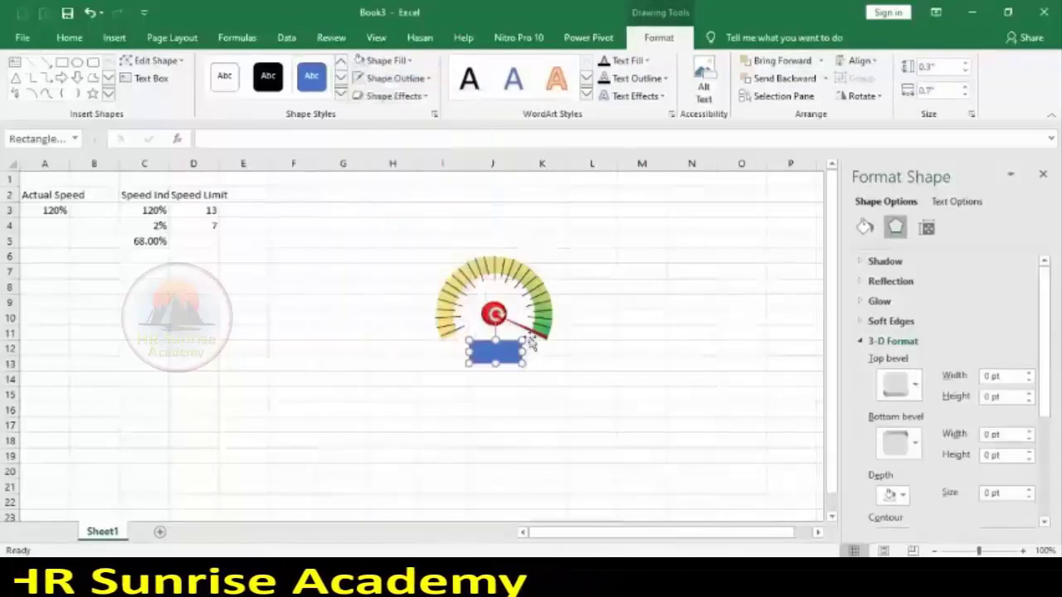
- Fill the rectangle with a gradient: green right stop, yellow left stop moved toward the middle
left_click(864, 228)
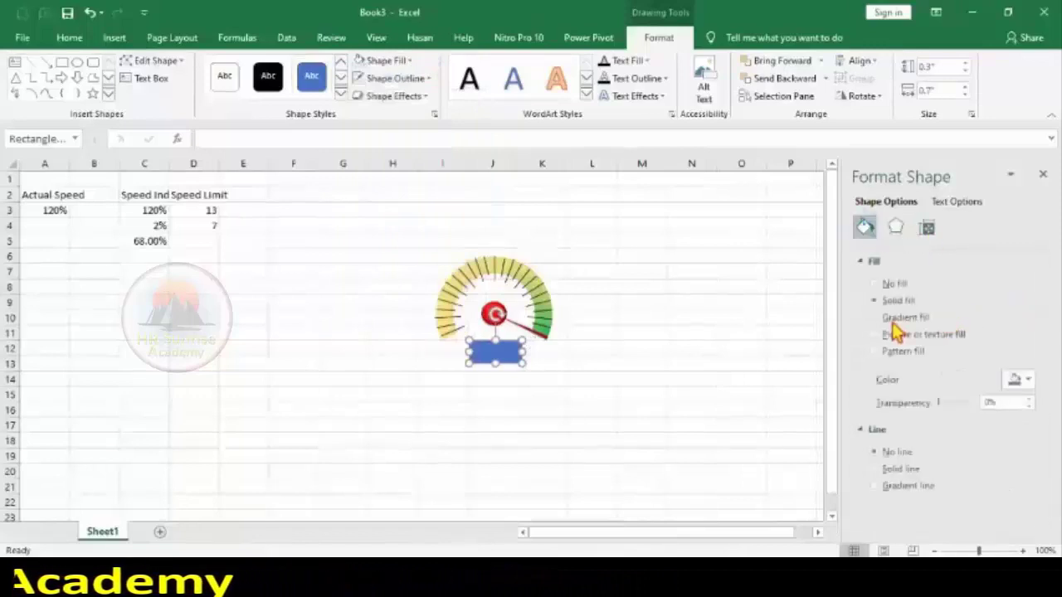
left_click(889, 320)
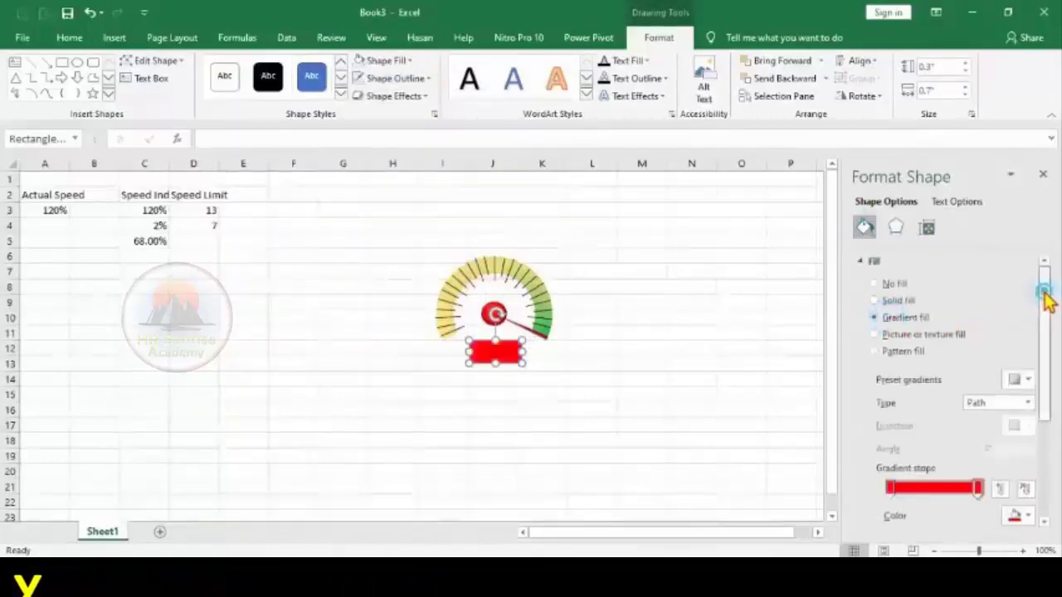
left_click_drag(1045, 298, 1050, 314)
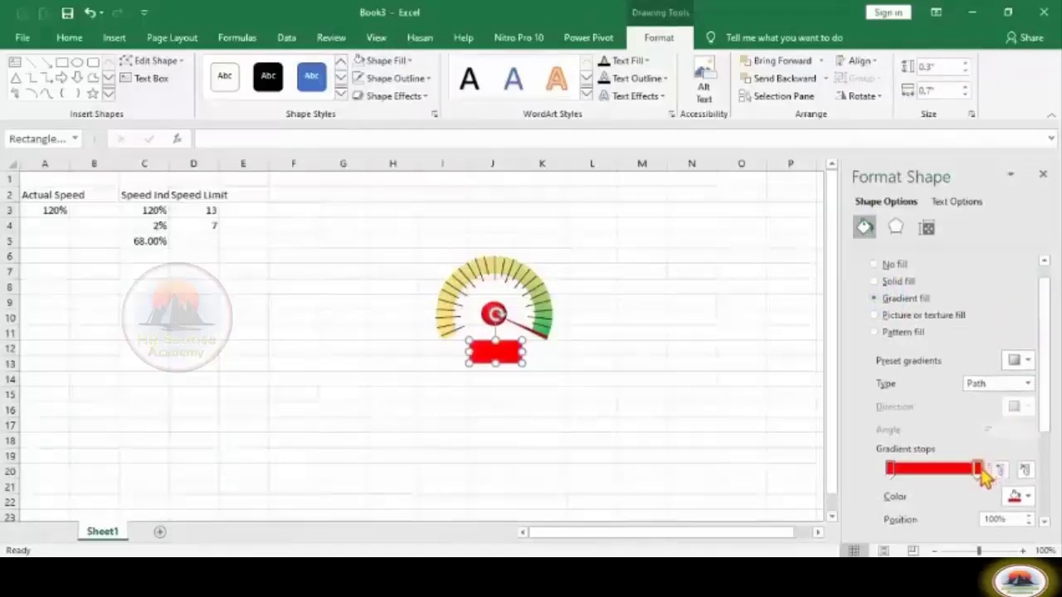
scroll(1055, 399, "down", 3)
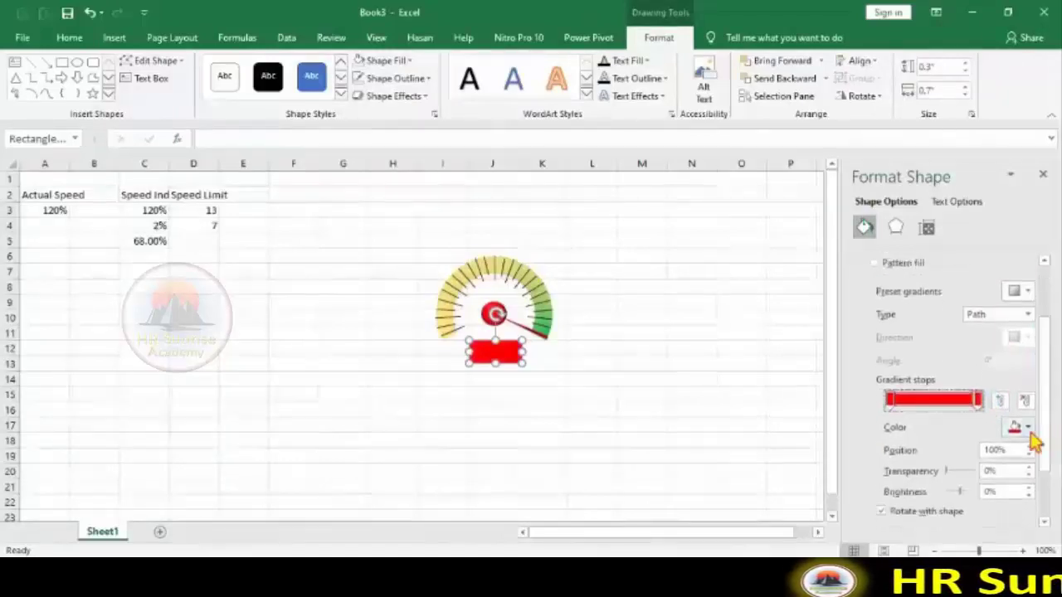
left_click(1027, 427)
left_click(999, 397)
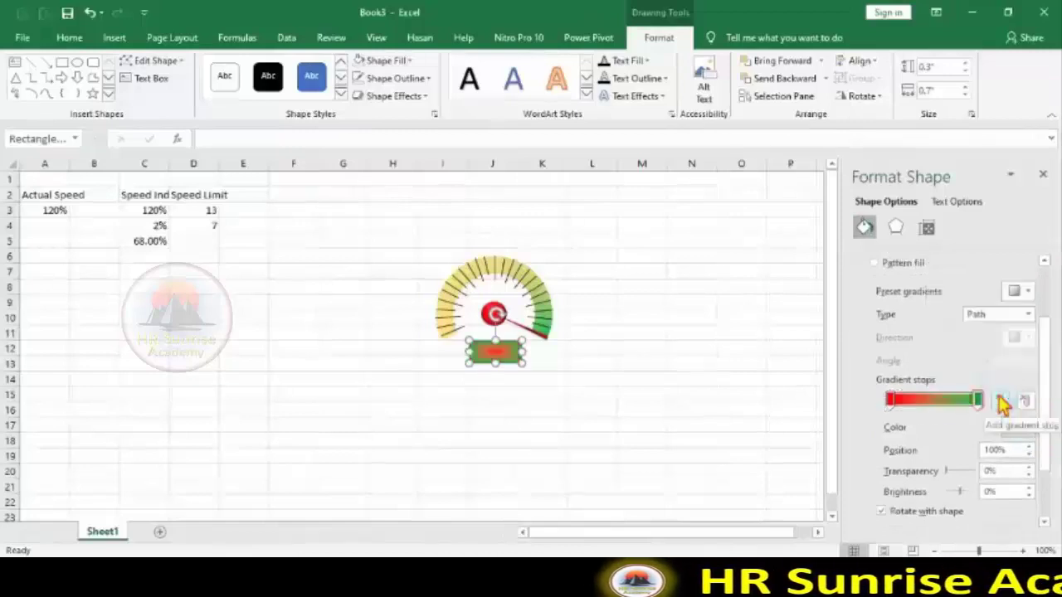
left_click(886, 400)
left_click(1023, 427)
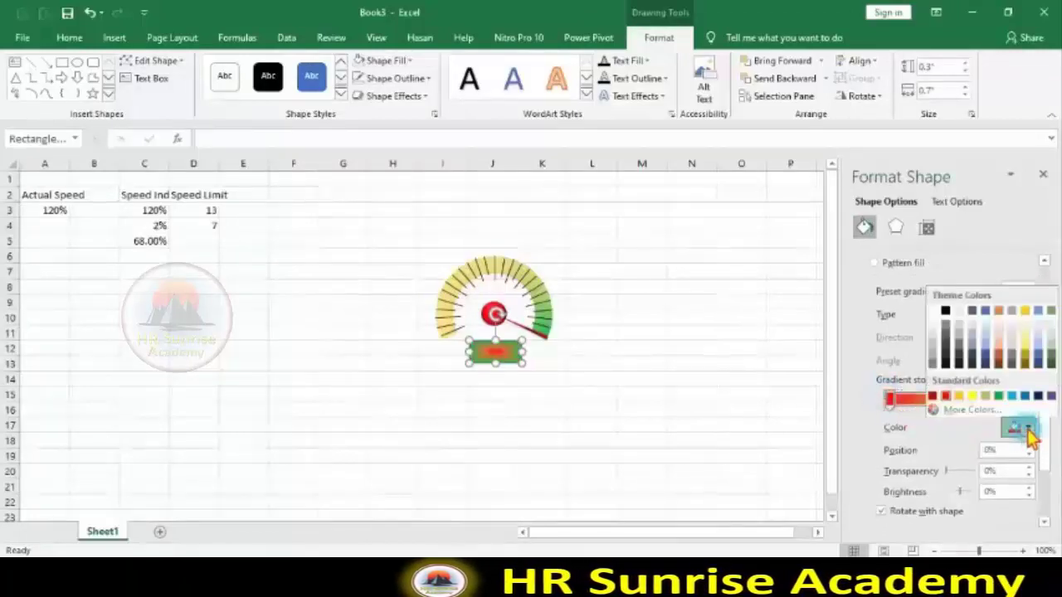
left_click(973, 394)
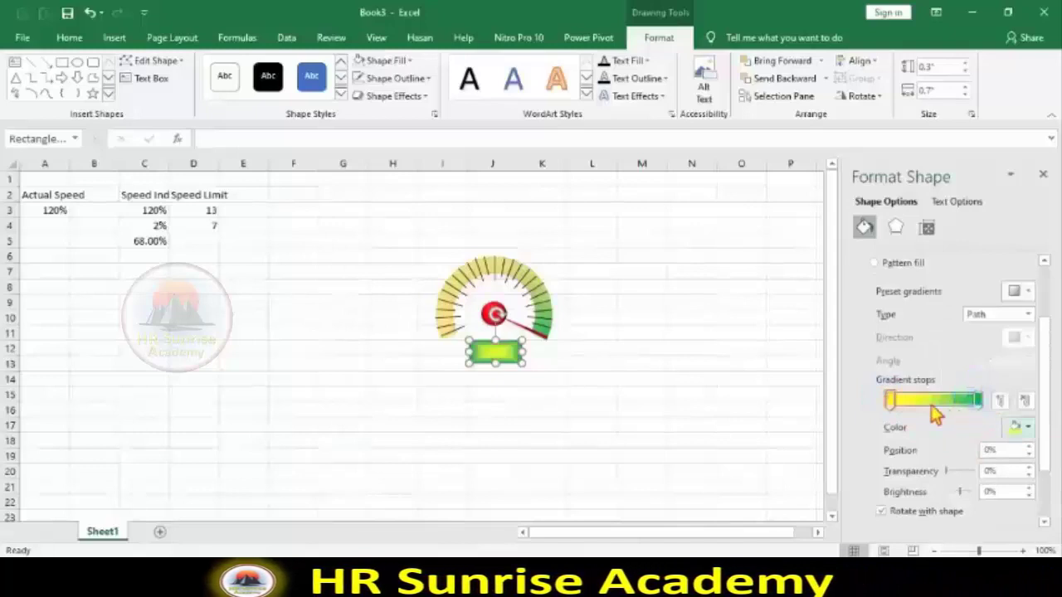
left_click_drag(889, 401, 936, 404)
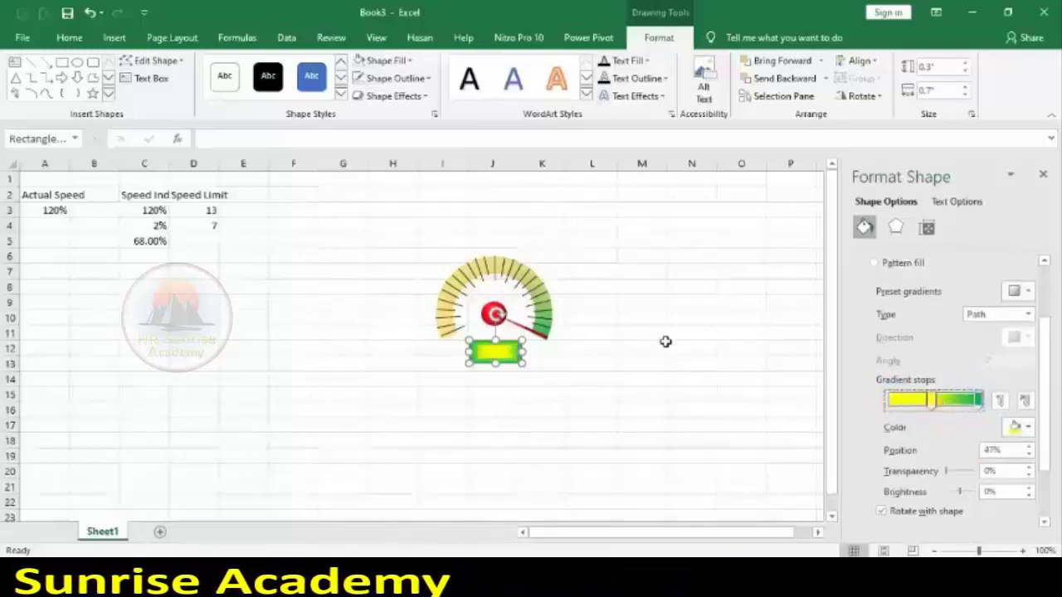
- Link the rectangle's text to the Actual Speed cell with a formula
right_click(497, 354)
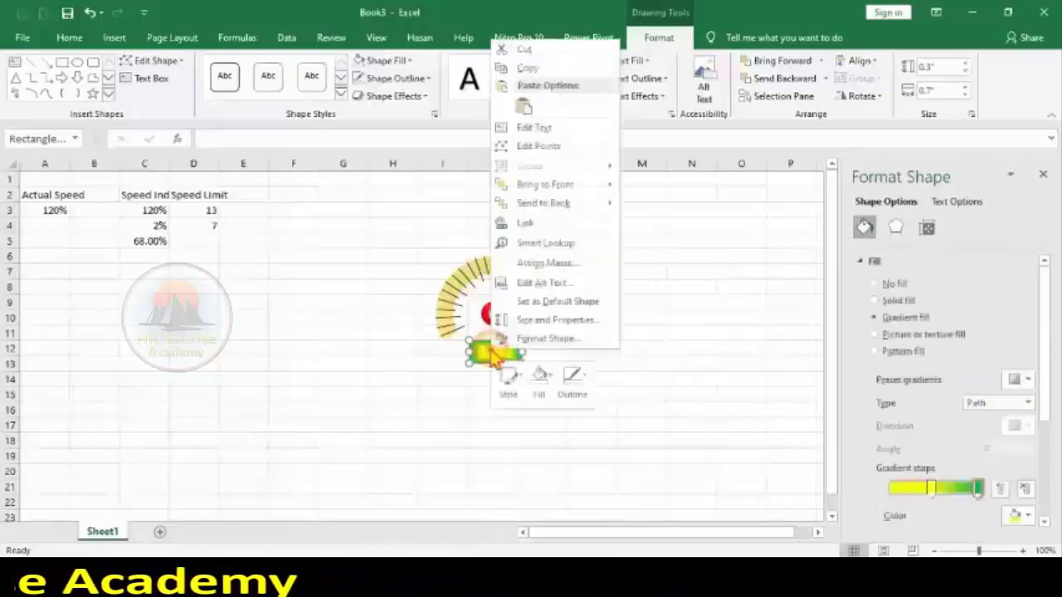
left_click(543, 133)
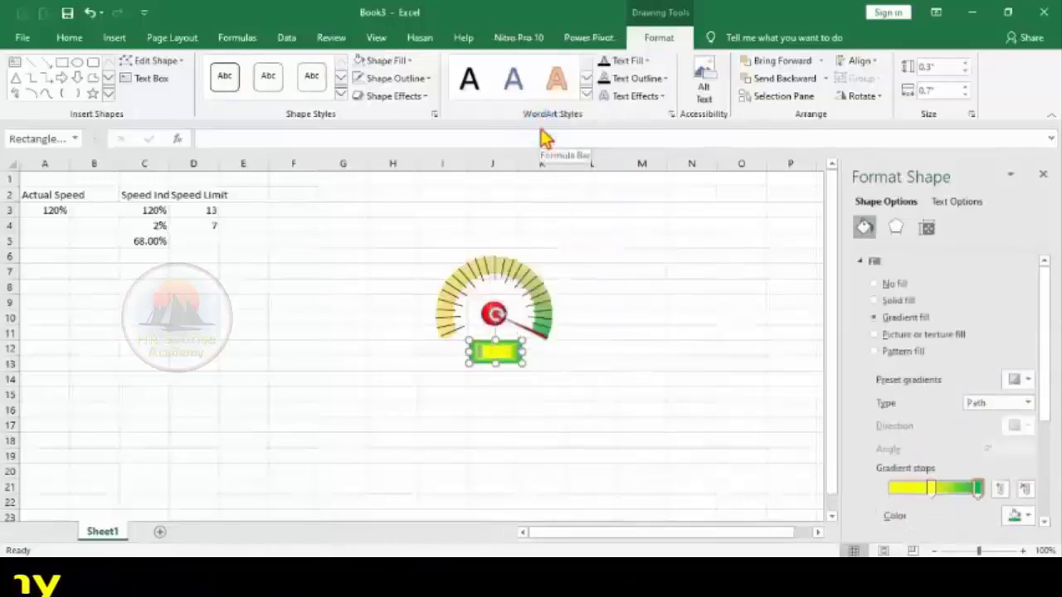
left_click(289, 137)
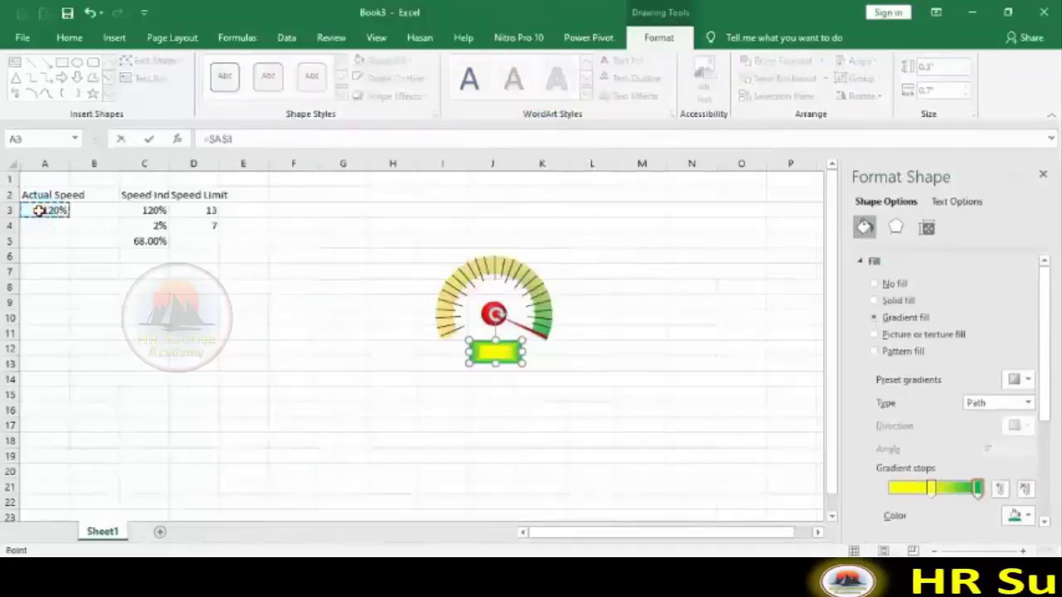
key("Return")
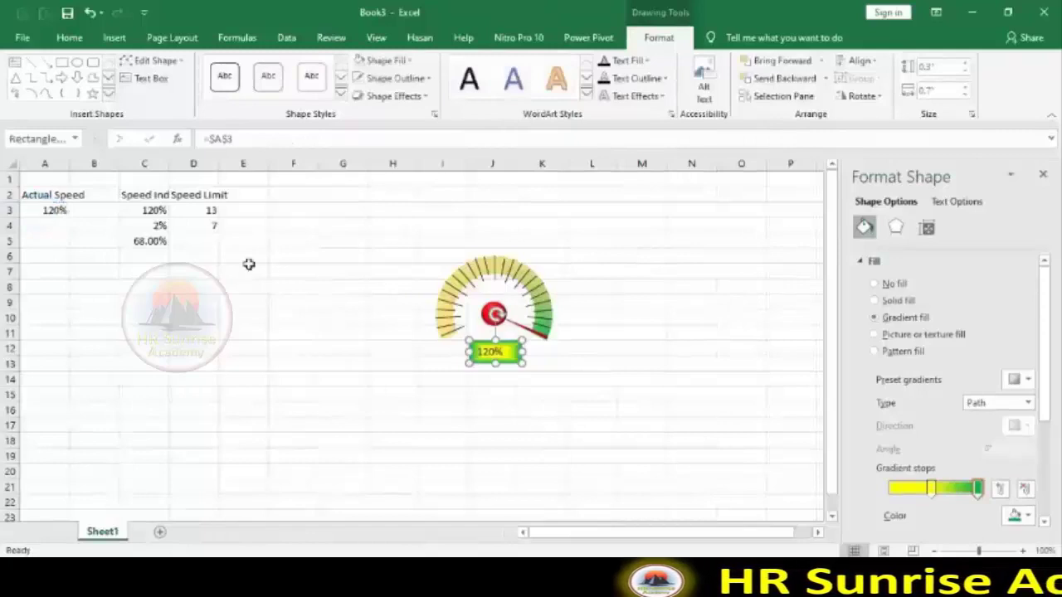
left_click(486, 378)
- Centre and middle-align the 120% readout text, make it bold, size 14
left_click(496, 353)
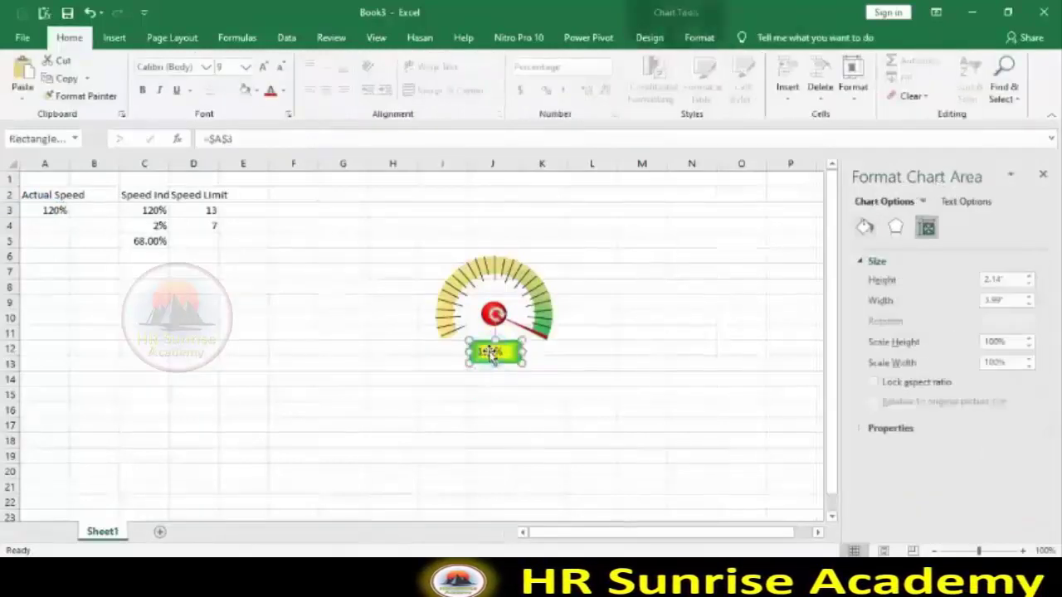
left_click(71, 39)
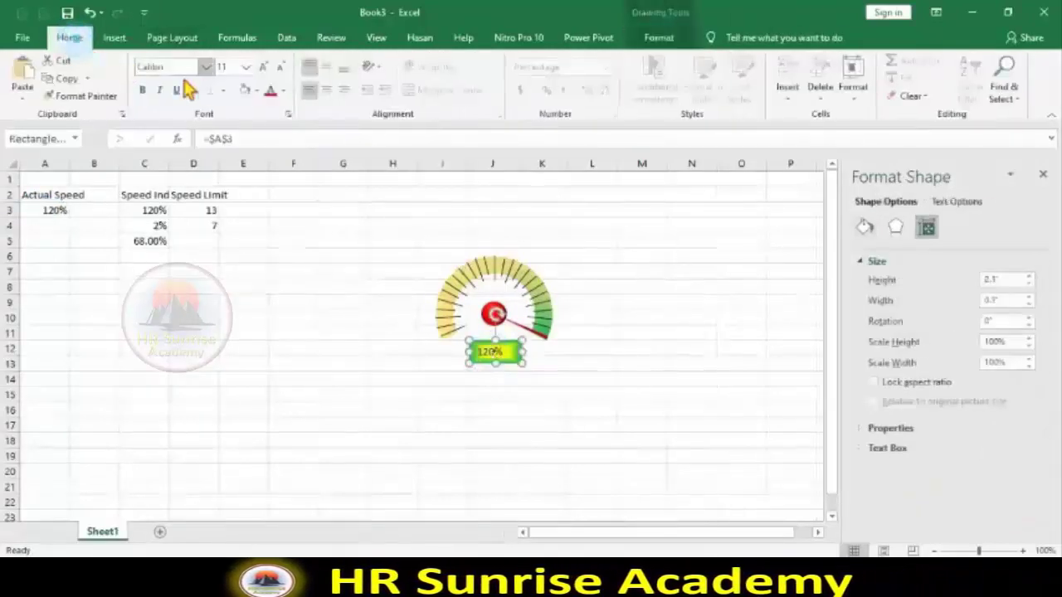
left_click(326, 90)
left_click(326, 66)
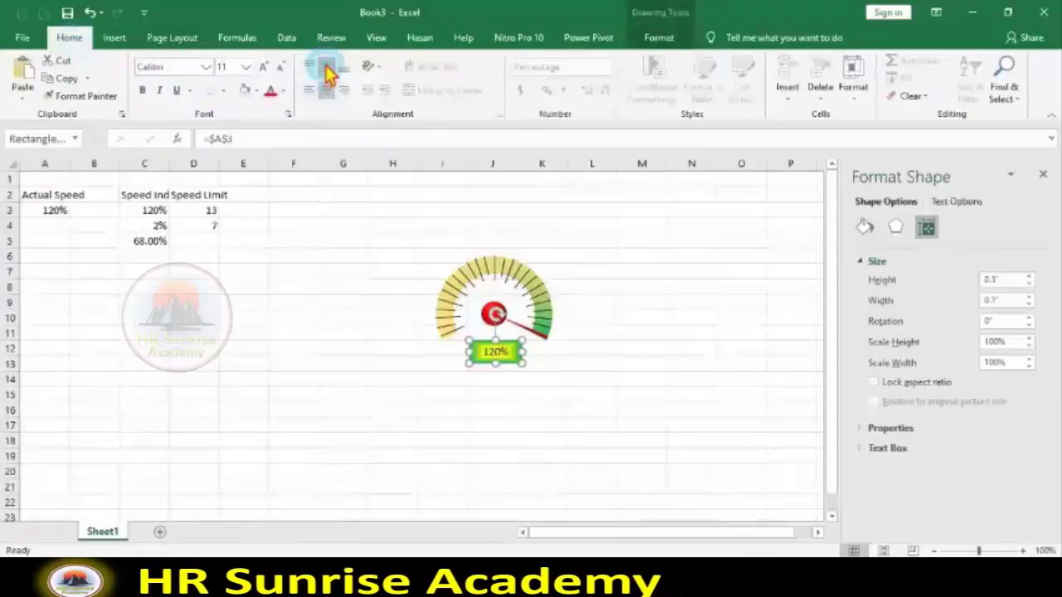
left_click(142, 90)
left_click(233, 67)
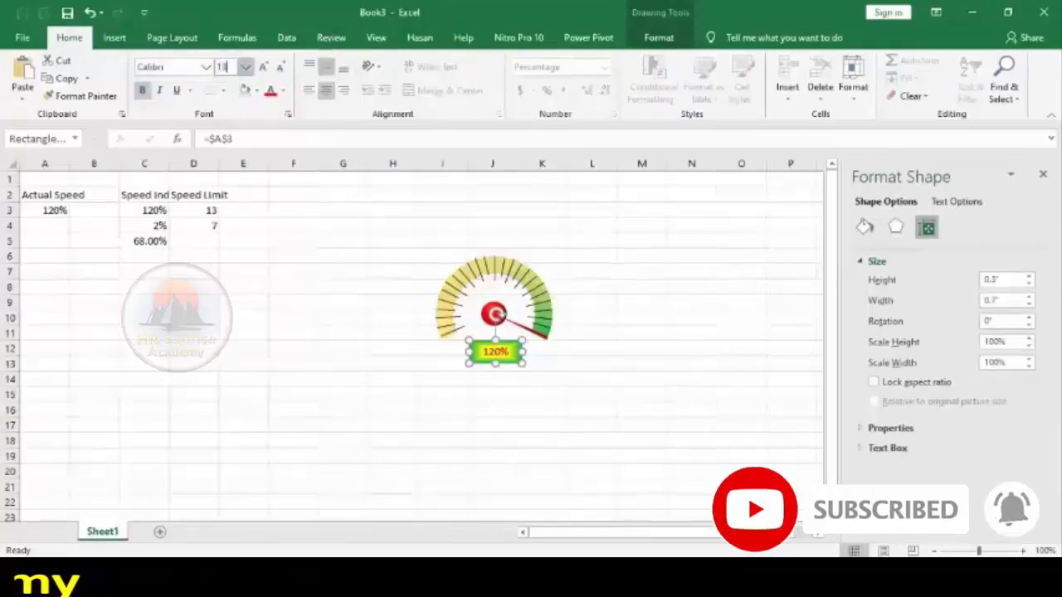
key("BackSpace")
type("4")
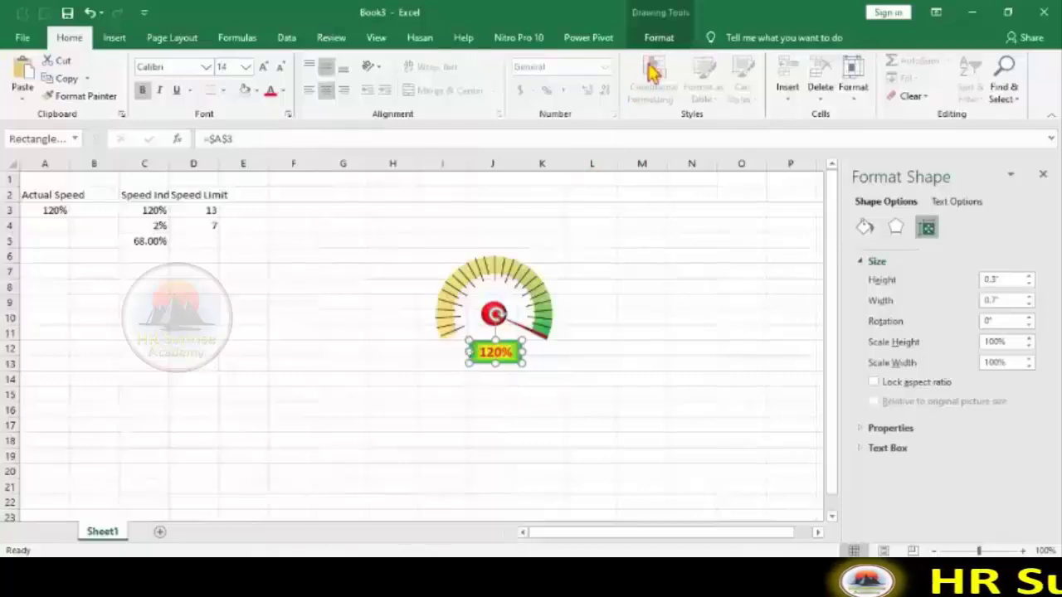
- Widen the readout box to 0.8" and nudge it just below the needle hub
left_click(659, 38)
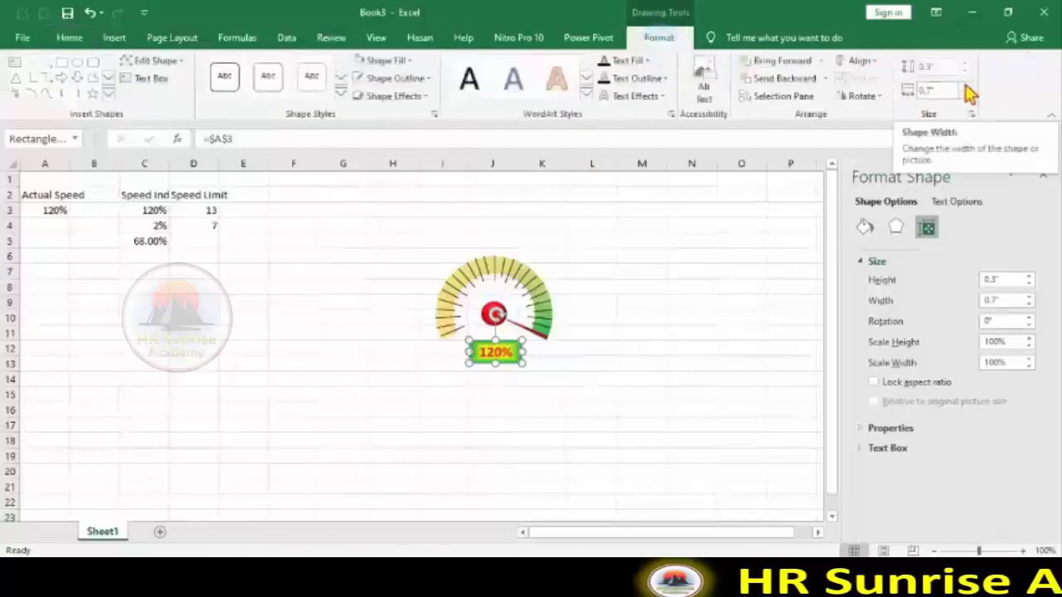
left_click(965, 86)
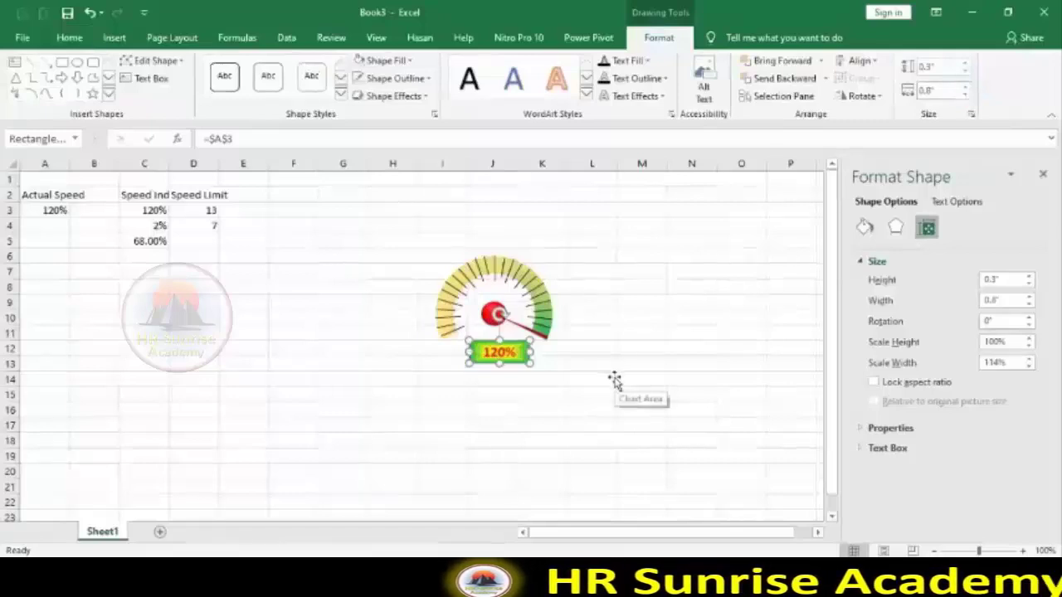
left_click_drag(508, 370, 506, 369)
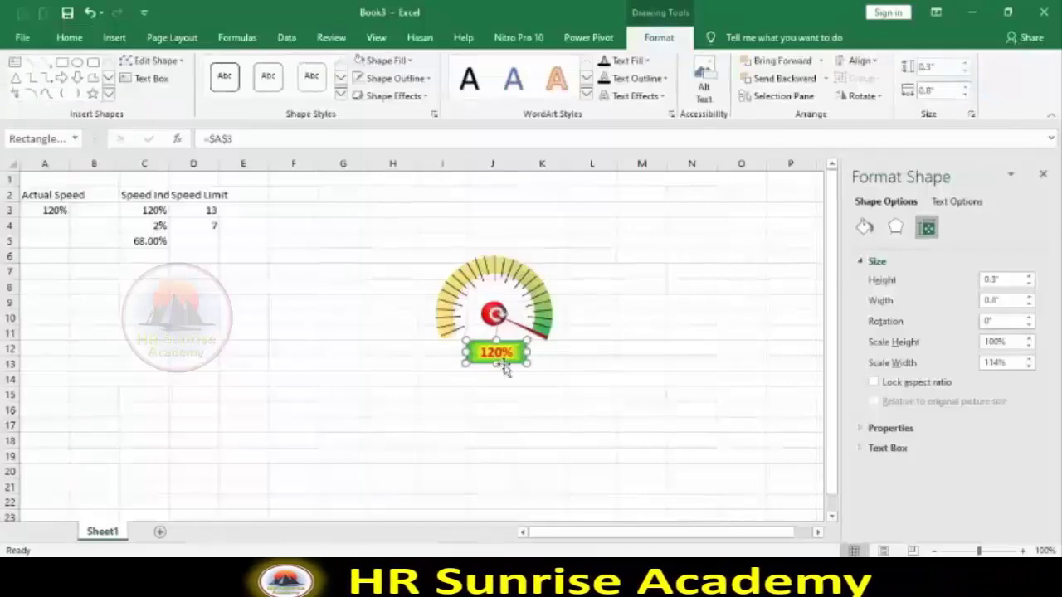
key("Up")
key("Left")
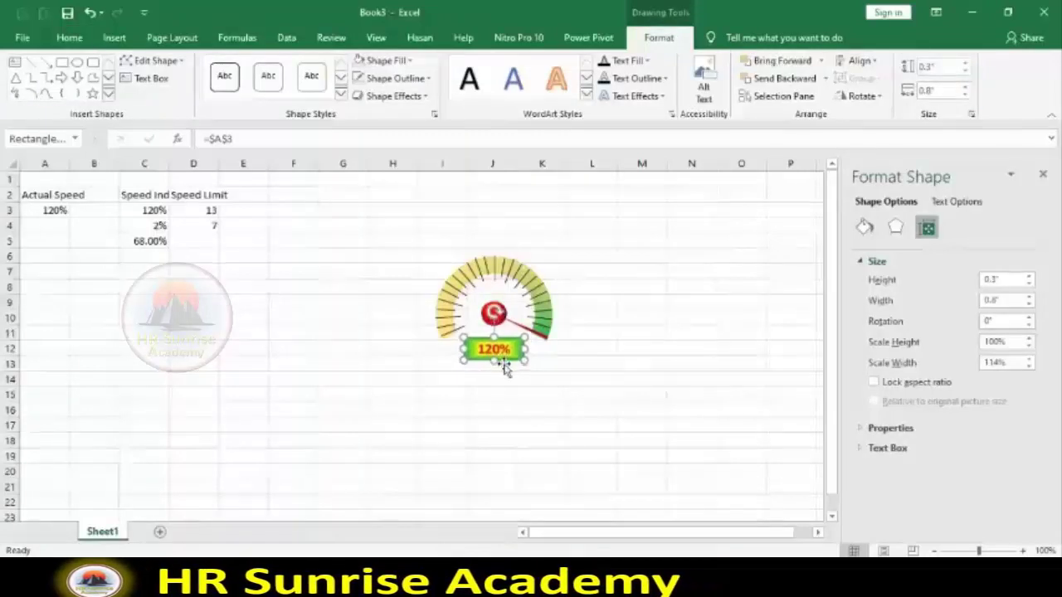
mouse_move(504, 369)
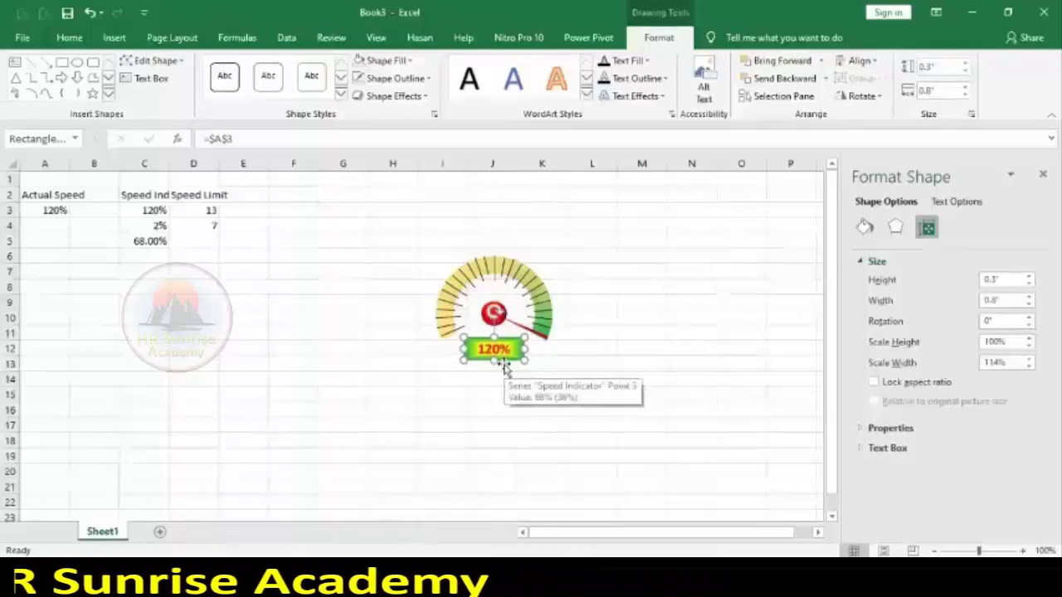
left_click(473, 389)
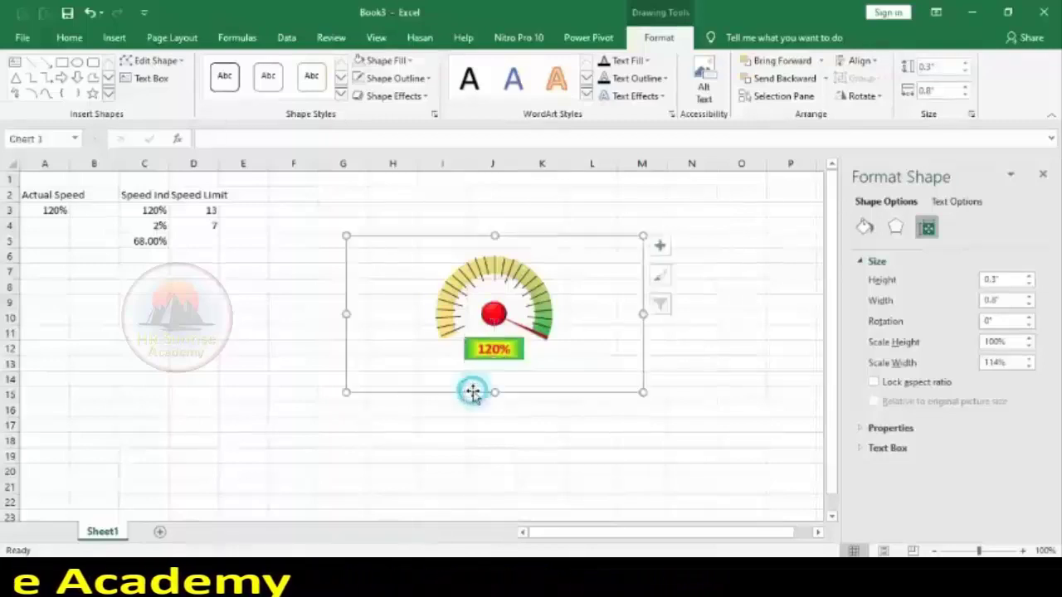
- Draw a small no-fill rectangle to the right of the gauge
key("ctrl+z")
left_click(116, 40)
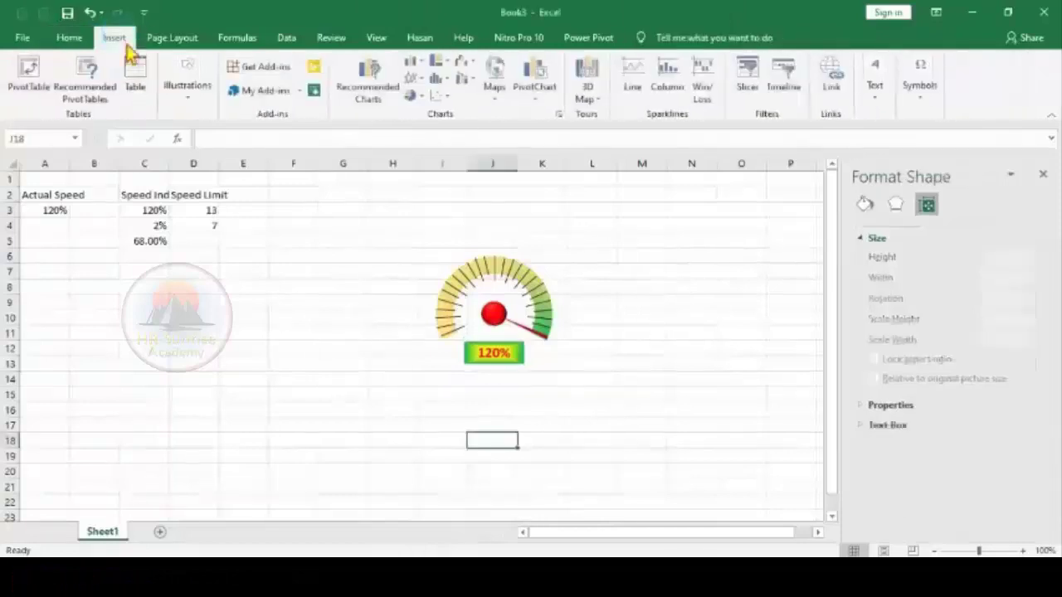
left_click(186, 95)
left_click(248, 157)
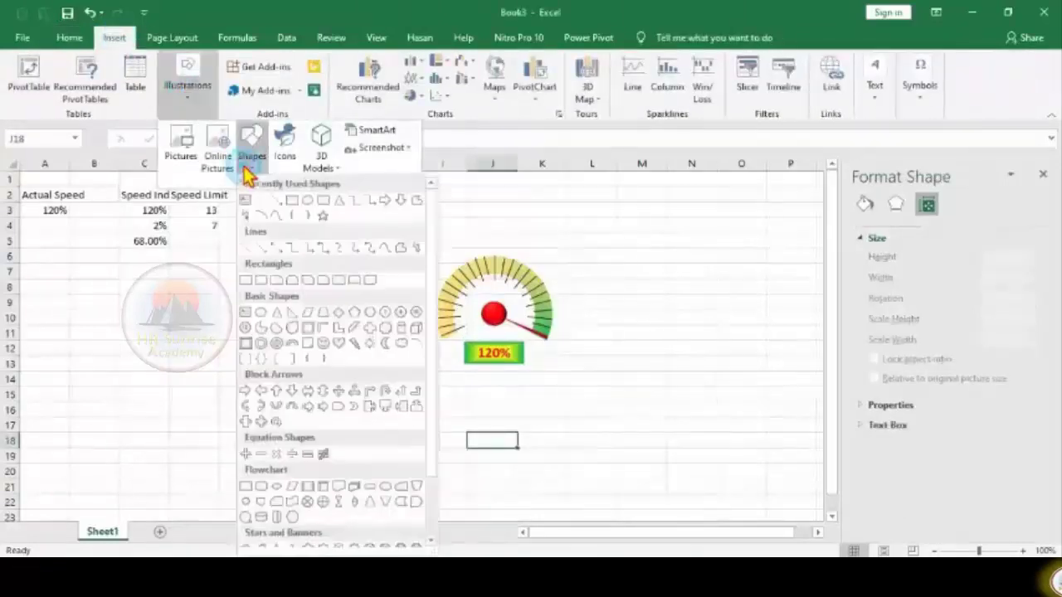
left_click(292, 202)
left_click_drag(598, 333, 557, 352)
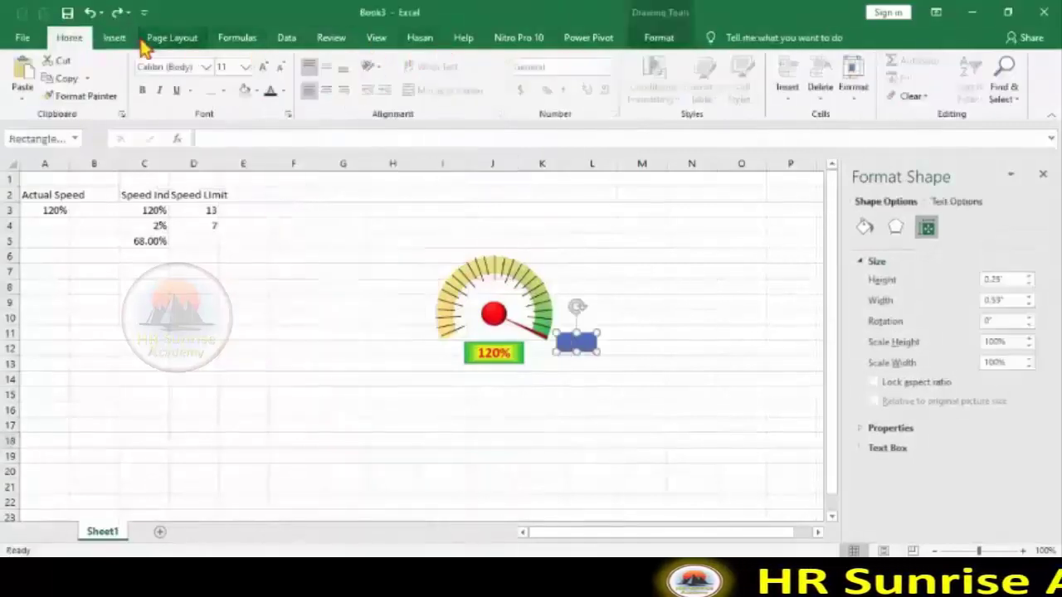
left_click(661, 38)
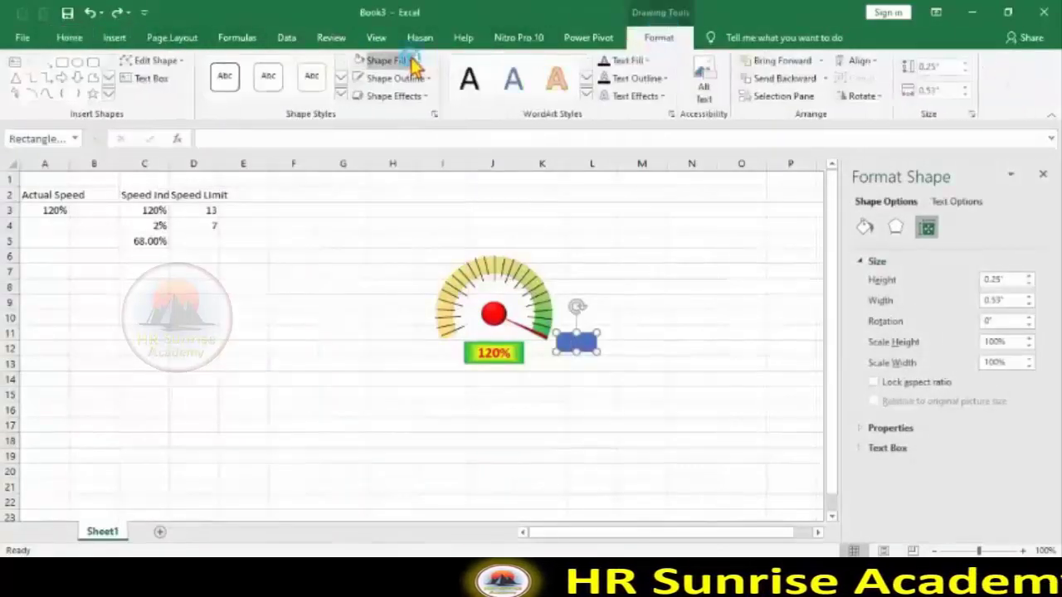
left_click(387, 61)
left_click(398, 216)
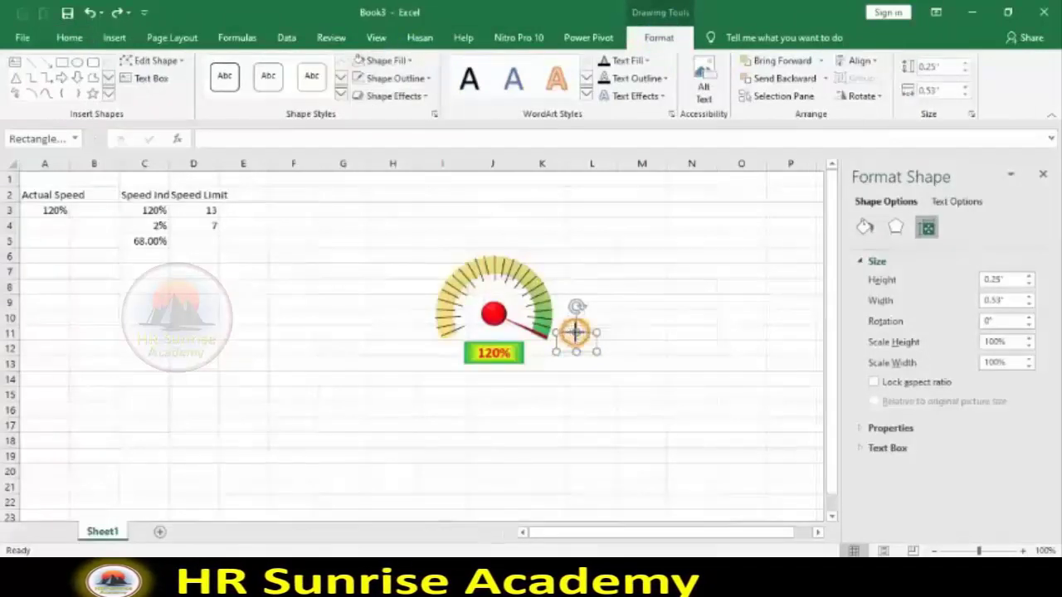
- Type 120% into the rectangle in bold dark text and widen it to one line
right_click(575, 332)
left_click(621, 111)
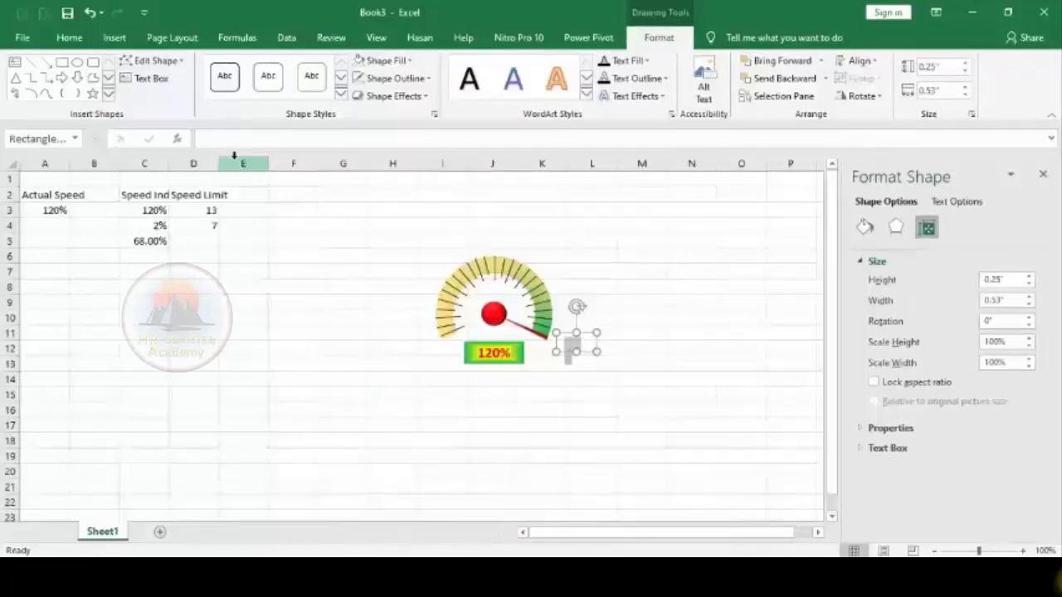
left_click(70, 38)
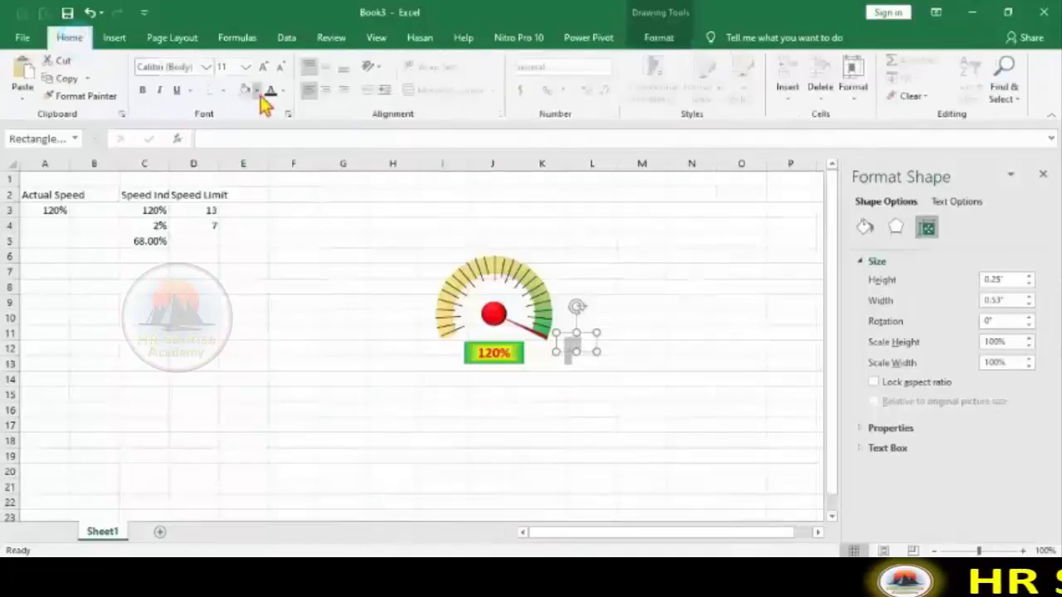
left_click(282, 91)
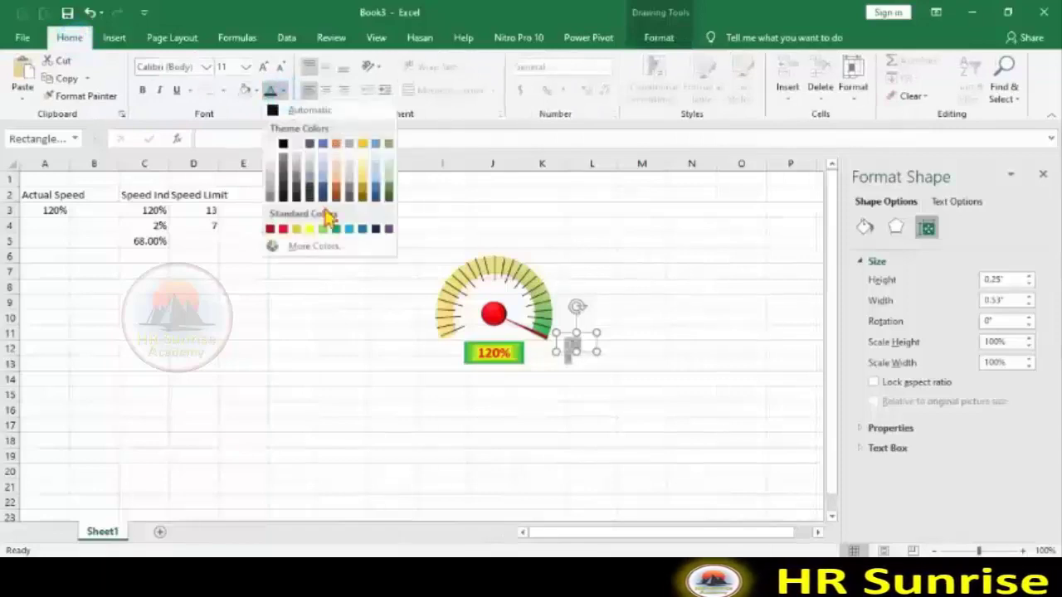
left_click(321, 197)
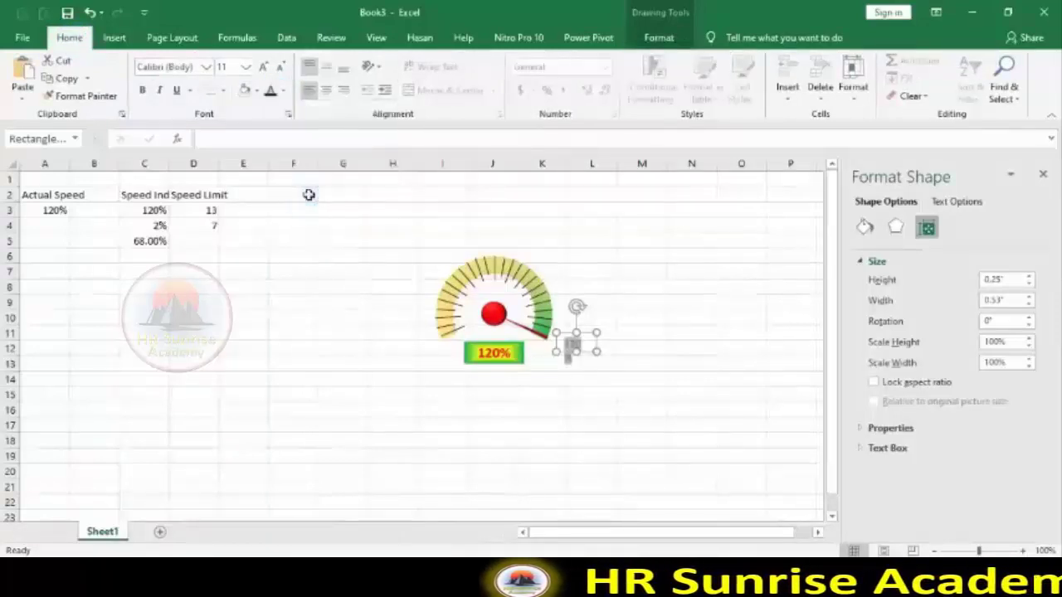
left_click(142, 91)
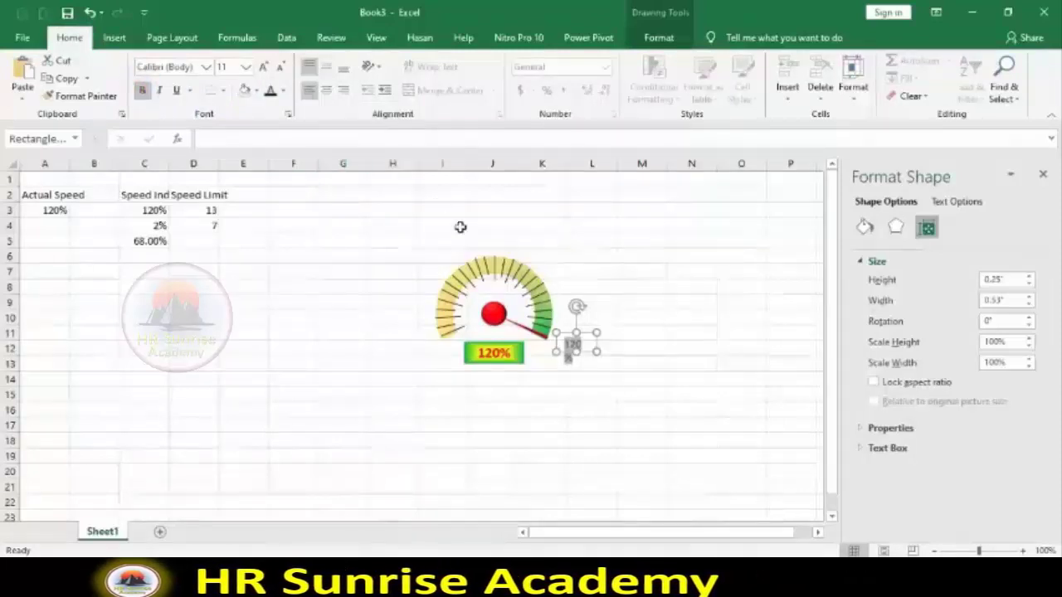
mouse_move(596, 352)
left_mouse_down()
mouse_move(610, 349)
mouse_move(598, 349)
left_mouse_up()
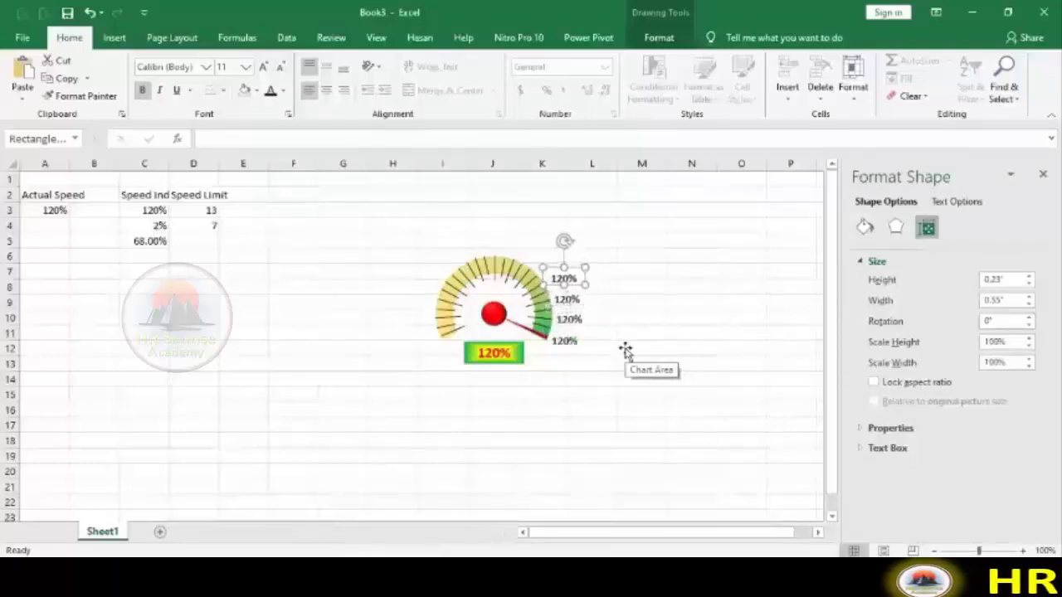
- Duplicate the label around the arc and relabel copies 0%–120% in 10% steps
key("ctrl+d")
key("ctrl+d")
key("ctrl+d")
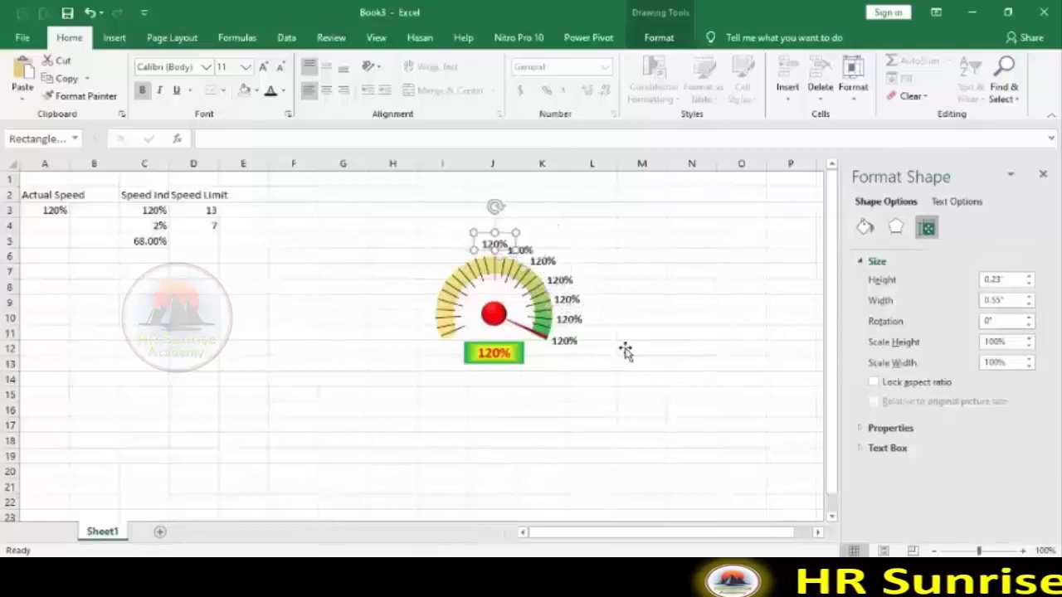
key("ctrl+d")
key("ctrl+d")
key("ctrl+d")
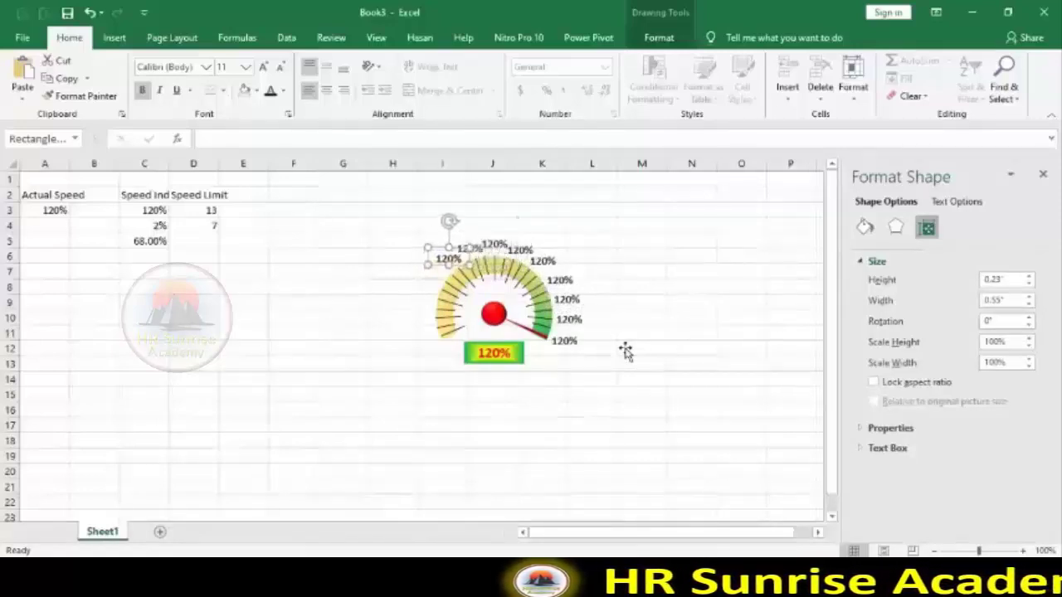
key("ctrl+d")
key("ctrl+d")
key("ctrl+d")
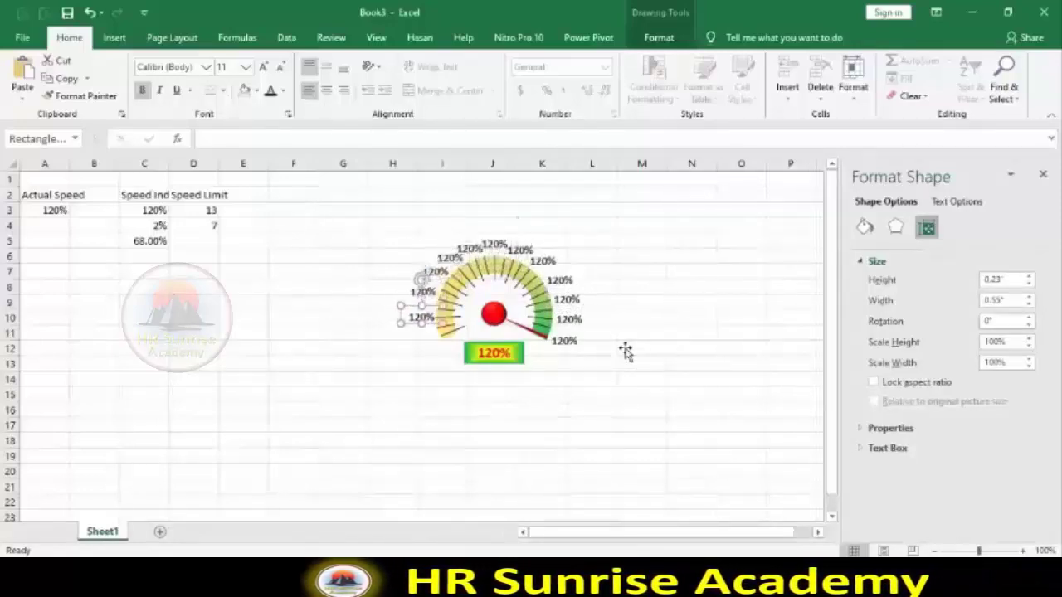
left_click_drag(432, 331, 423, 338)
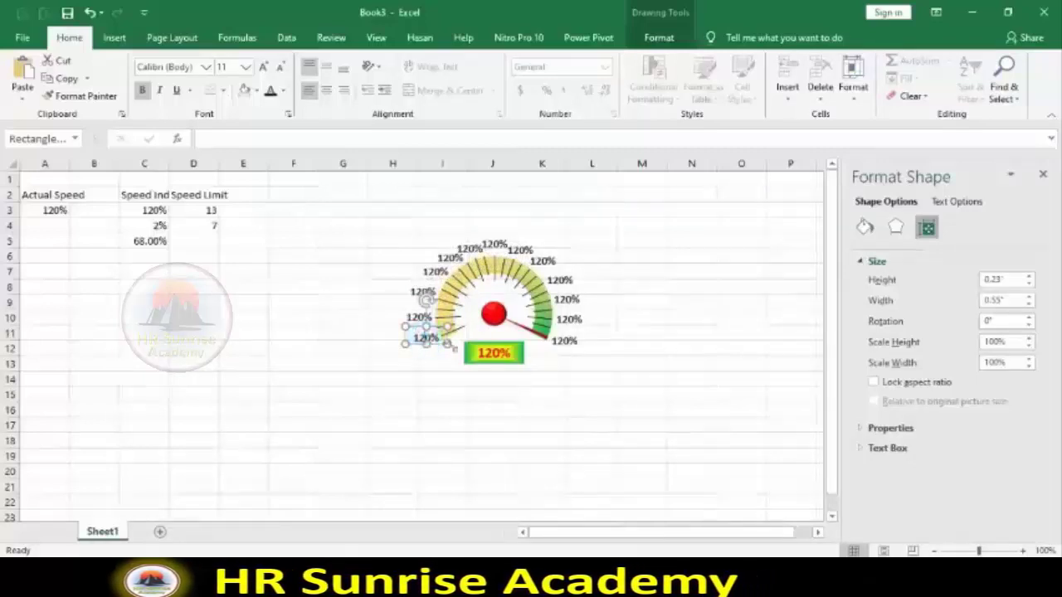
left_click(423, 342)
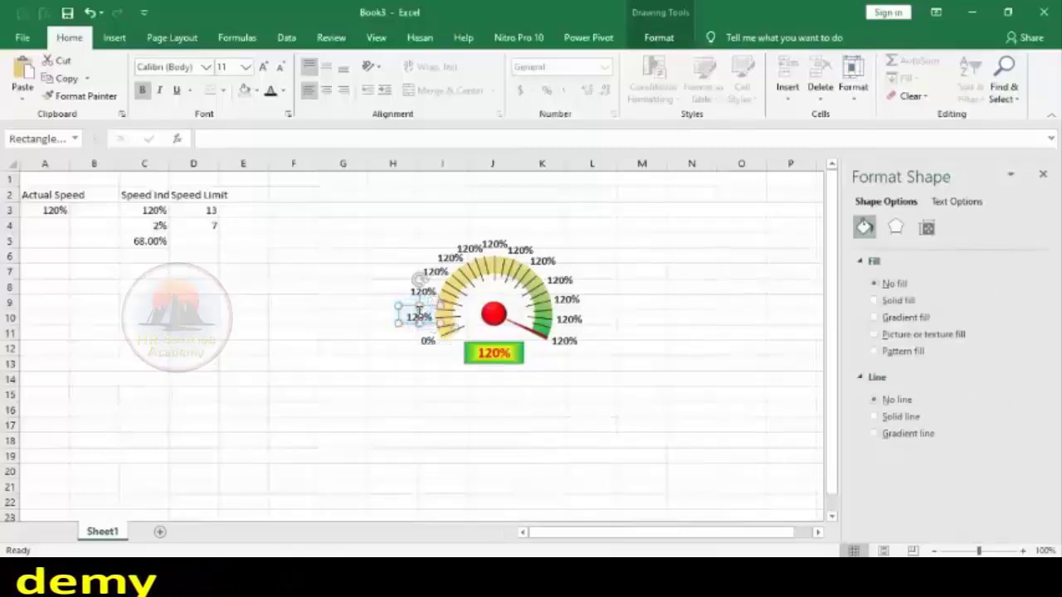
type("10")
left_click(417, 343)
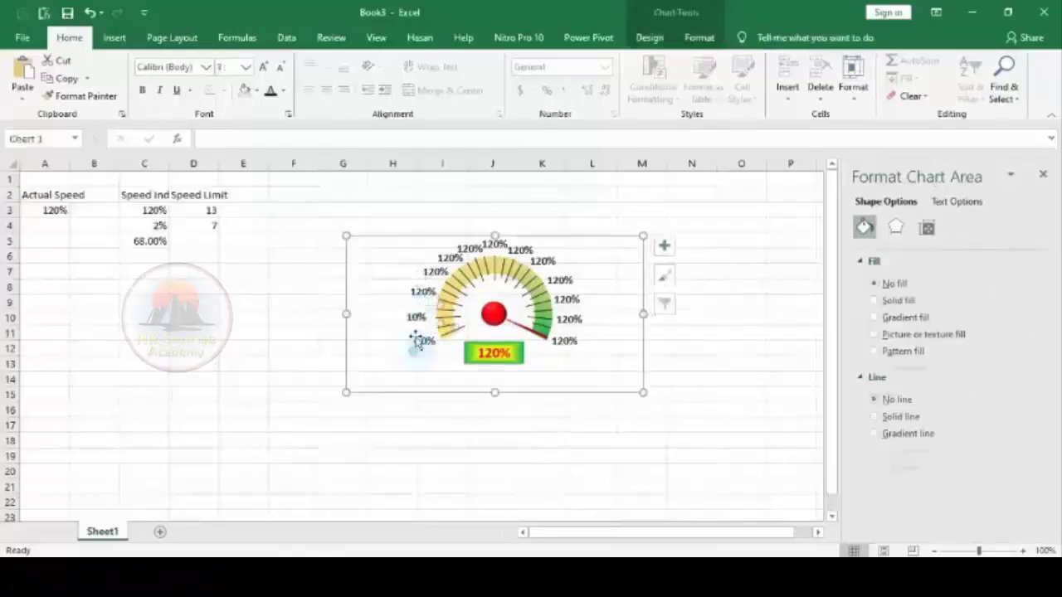
left_click(418, 317)
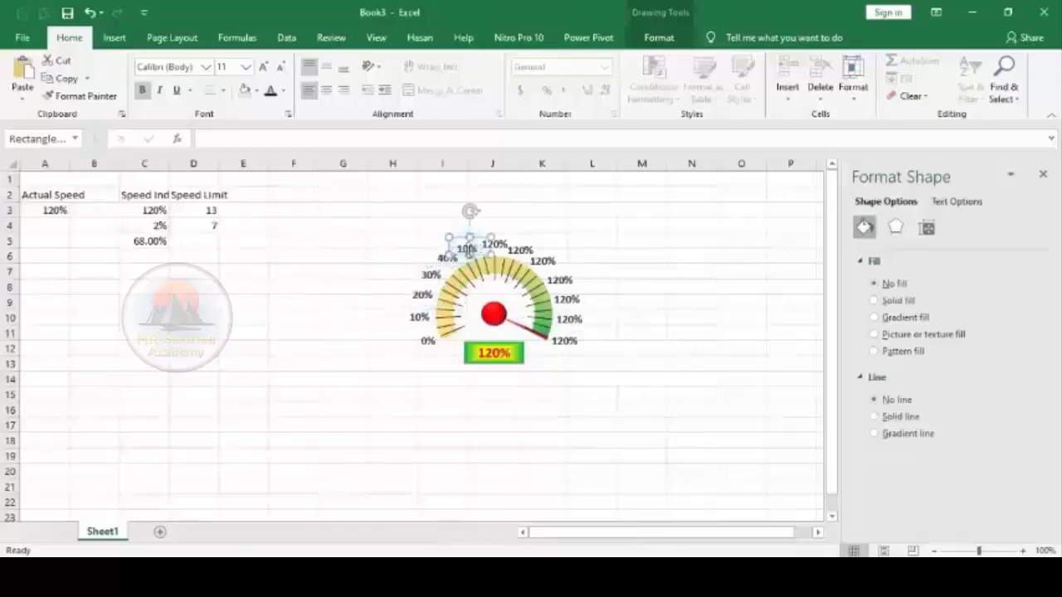
- Clear Actual Speed in A3 to 0% to test the needle and readout
left_click(57, 211)
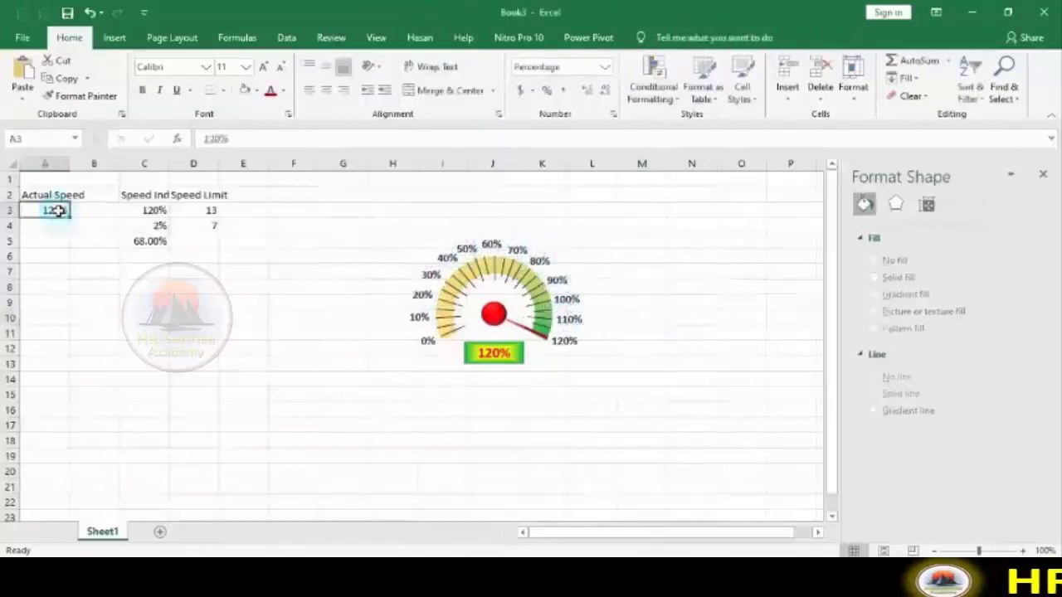
key("BackSpace")
key("Return")
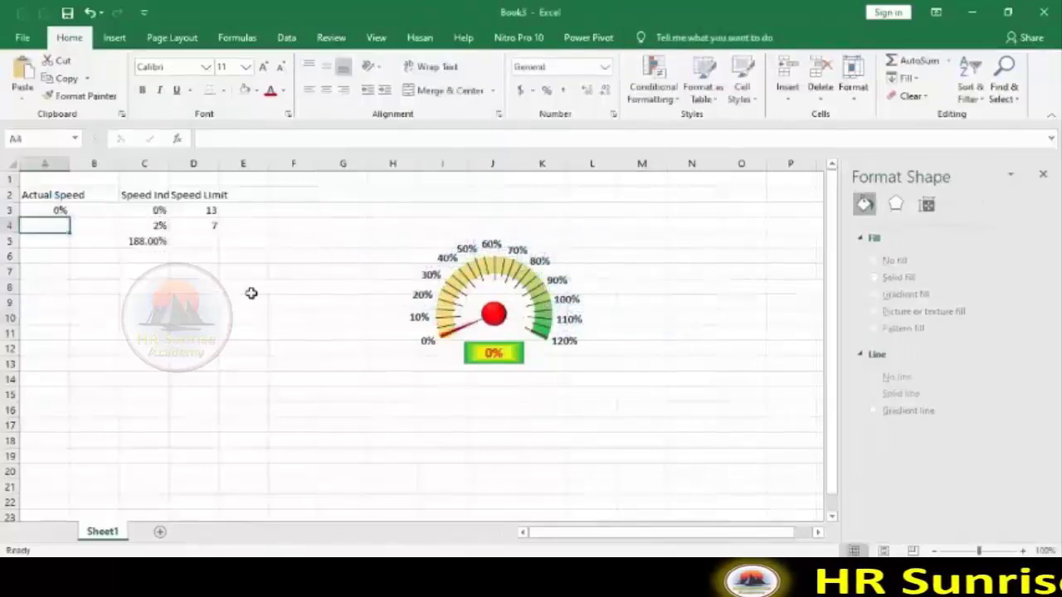
left_click(115, 37)
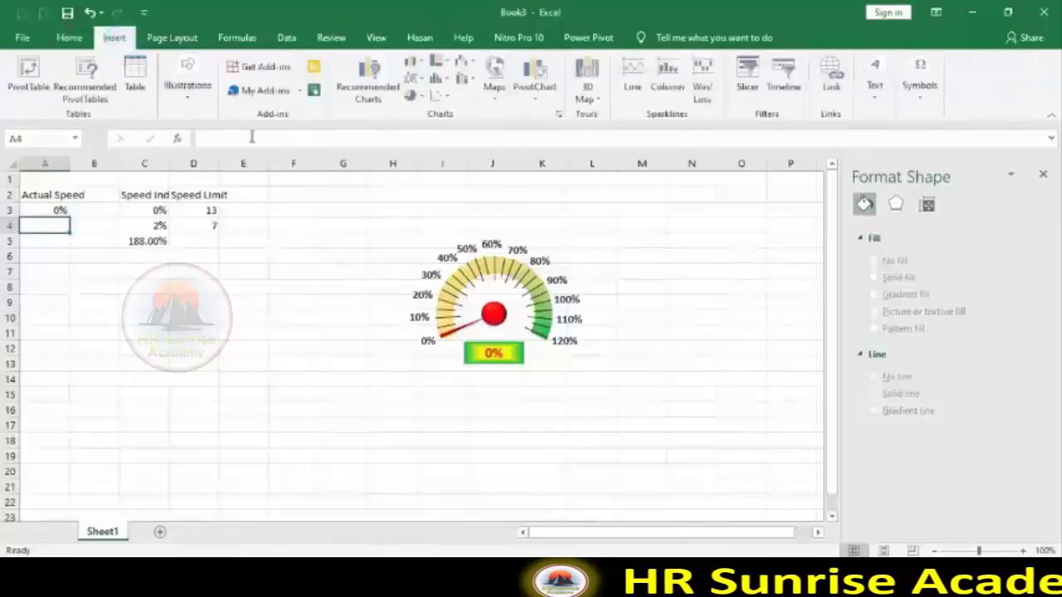
left_click(188, 87)
- Draw an oval over the gauge and size it to a 2.5" by 2.5" circle with a yellow-to-green path gradient
left_click(251, 155)
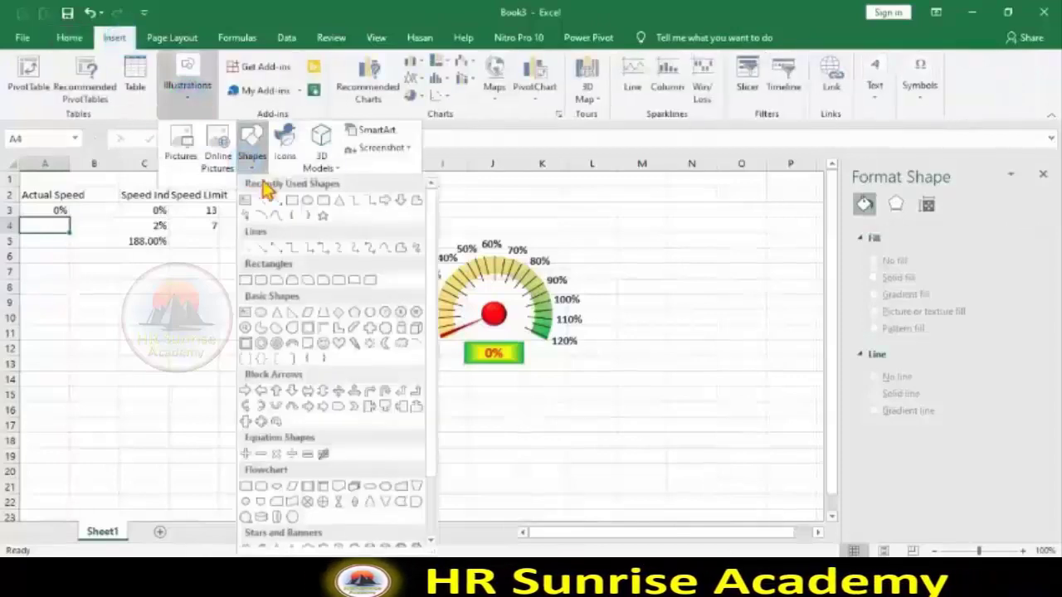
left_click(306, 200)
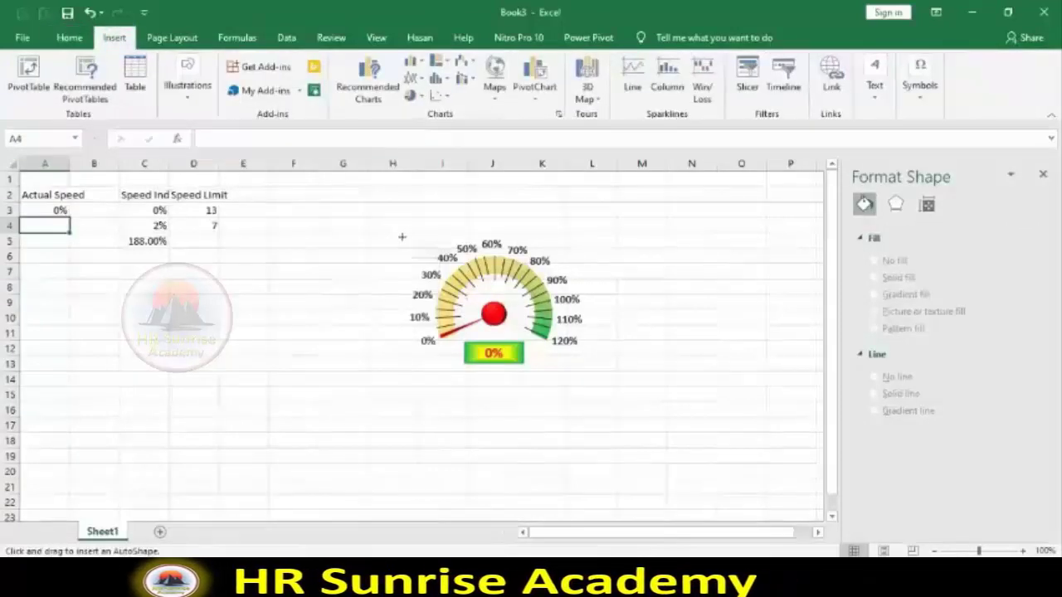
mouse_move(401, 237)
left_mouse_down()
mouse_move(592, 409)
mouse_move(578, 402)
left_mouse_up()
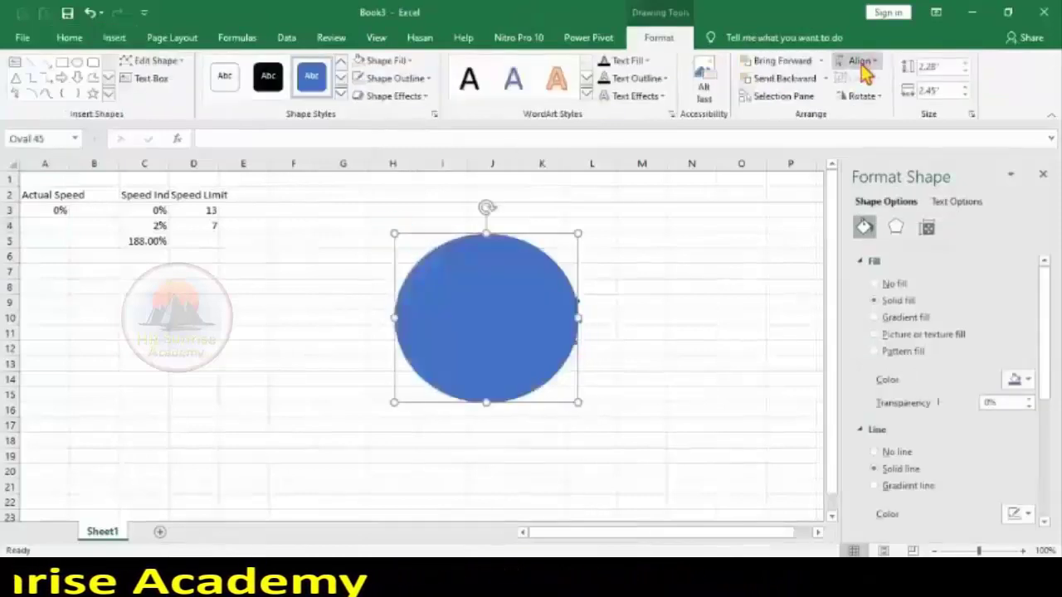
left_click(965, 71)
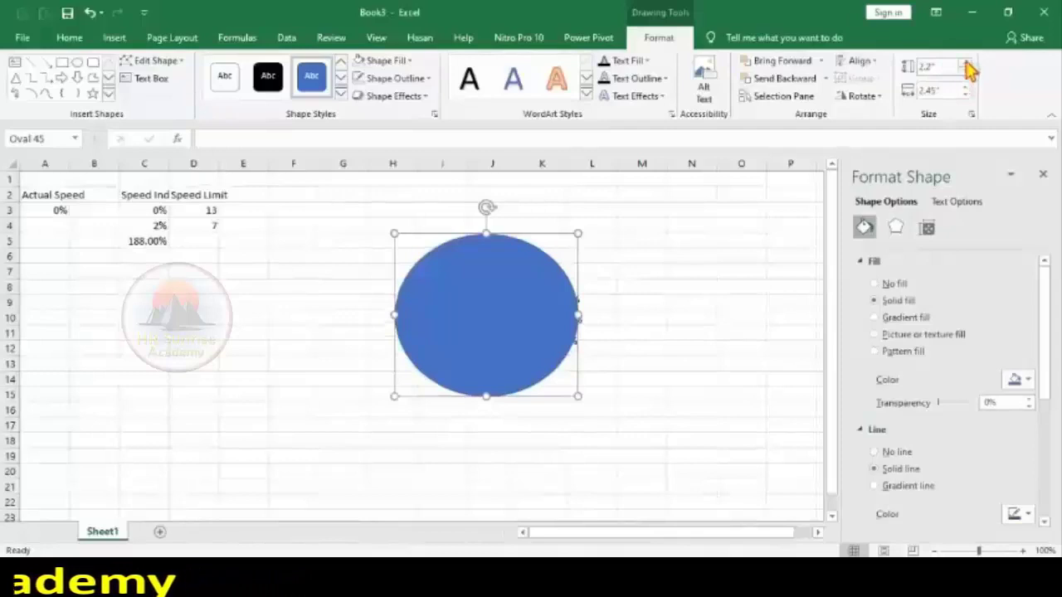
left_click(967, 94)
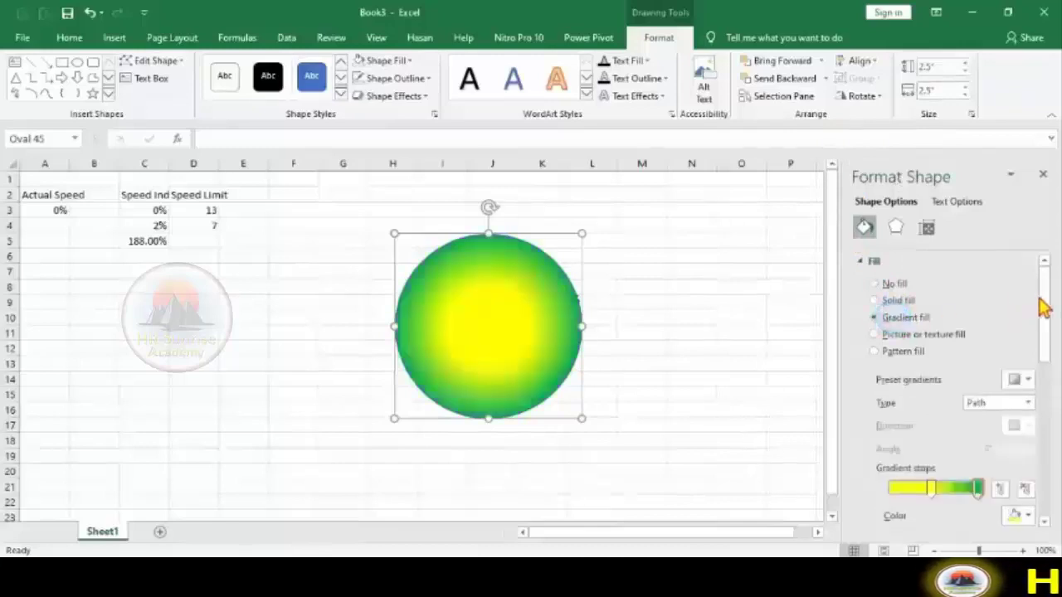
- Keep the circle's outer gradient stop green
left_click_drag(1045, 295, 1051, 352)
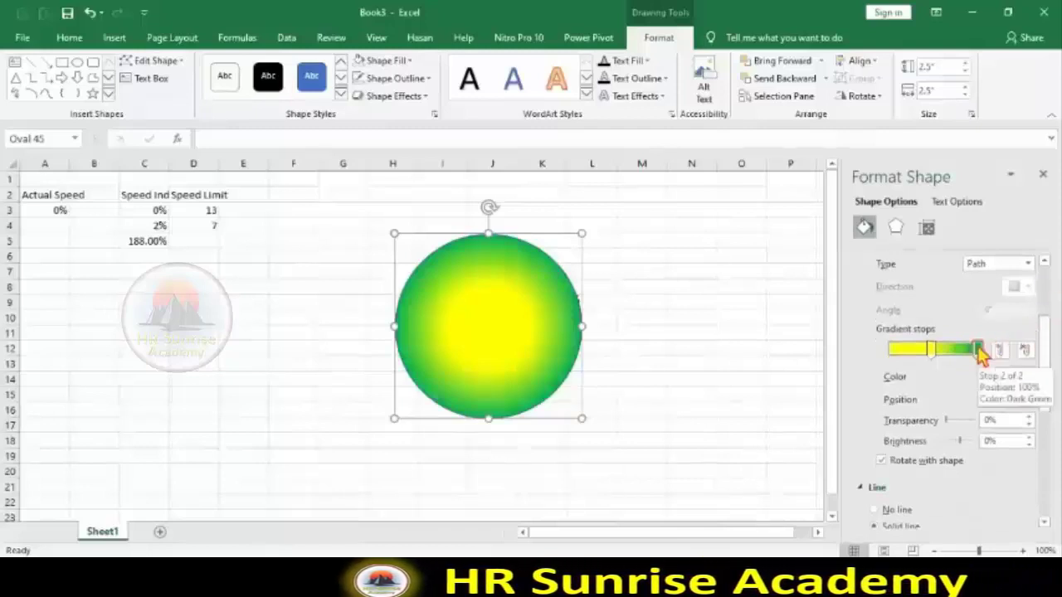
left_click(1023, 376)
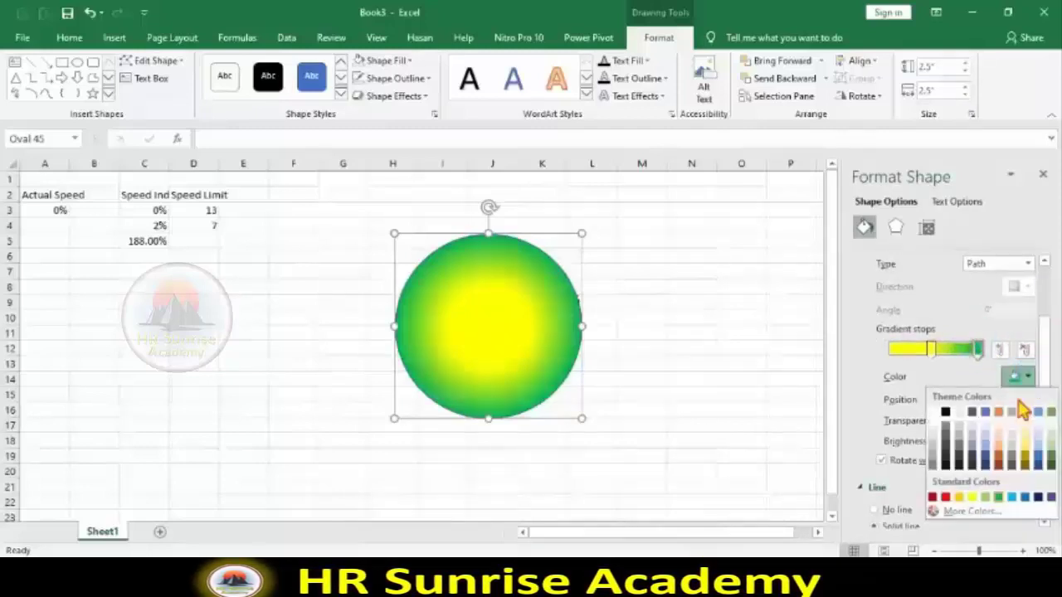
left_click(1000, 496)
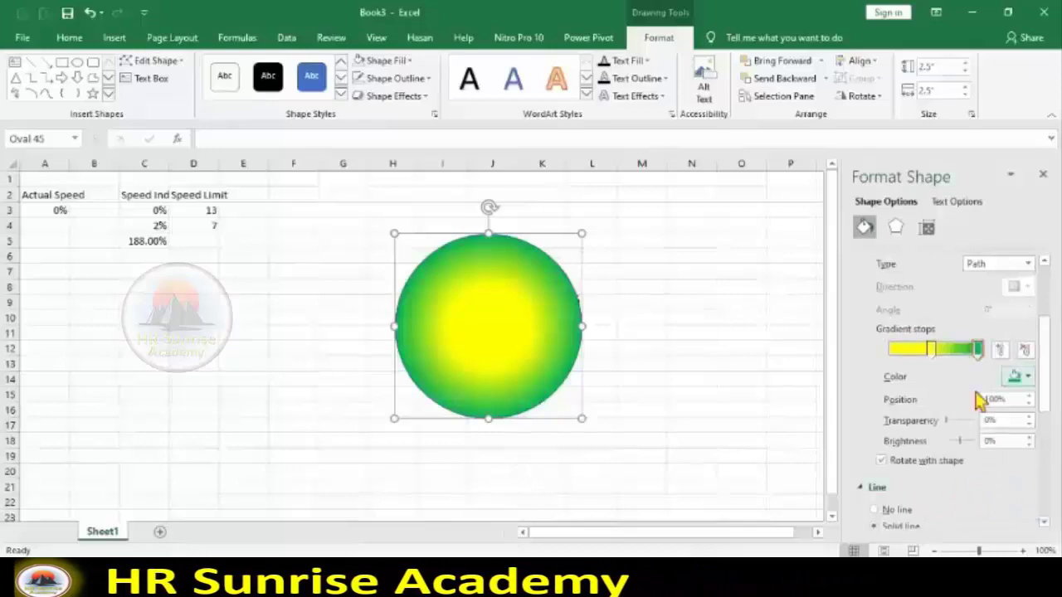
- Make the middle gradient stop a very pale tint, shift it left, and add some transparency
left_click(931, 350)
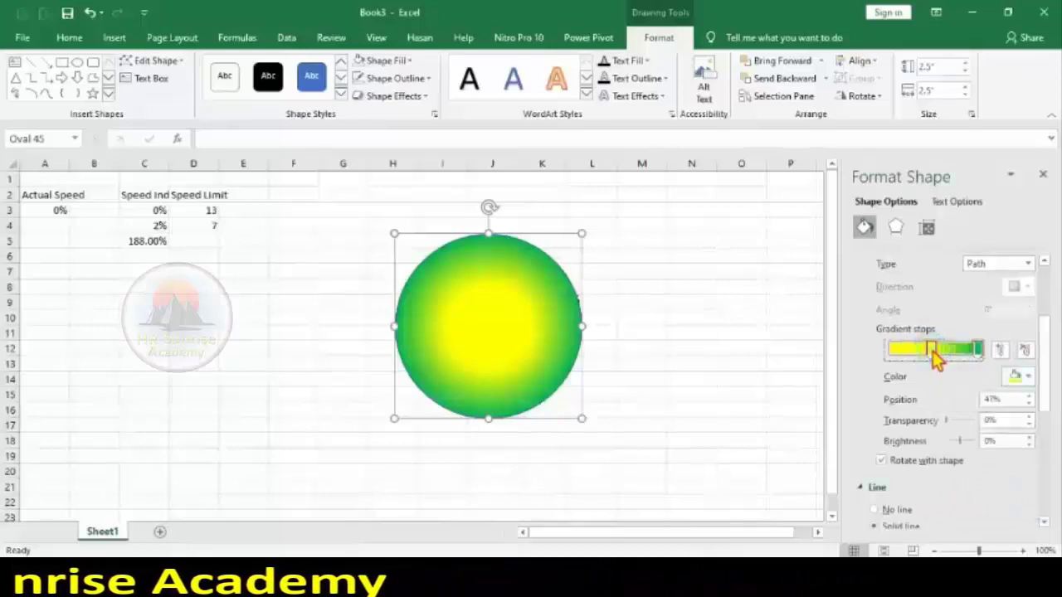
left_click(1029, 377)
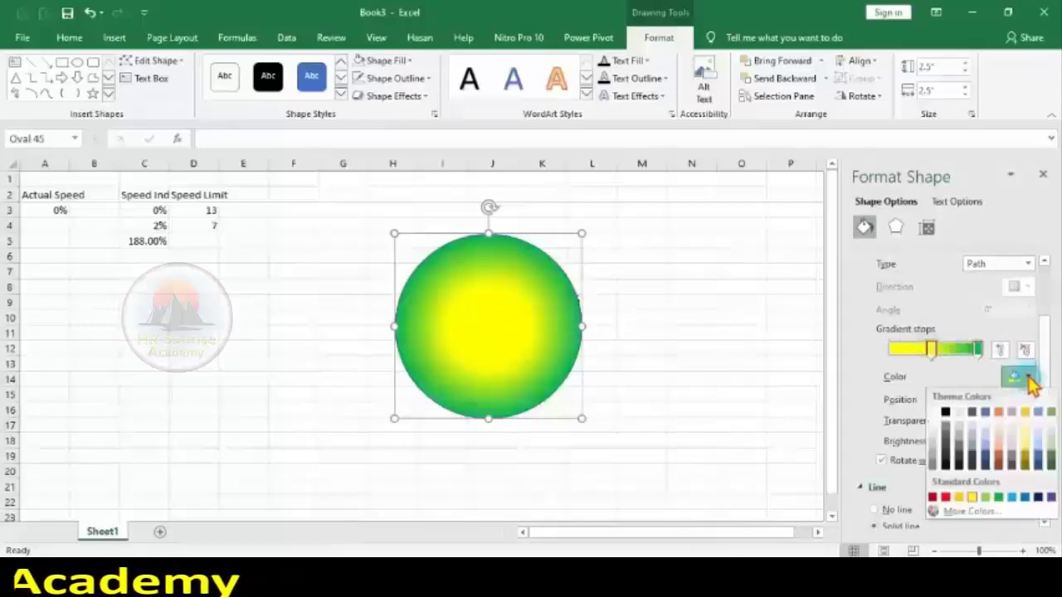
left_click(1052, 427)
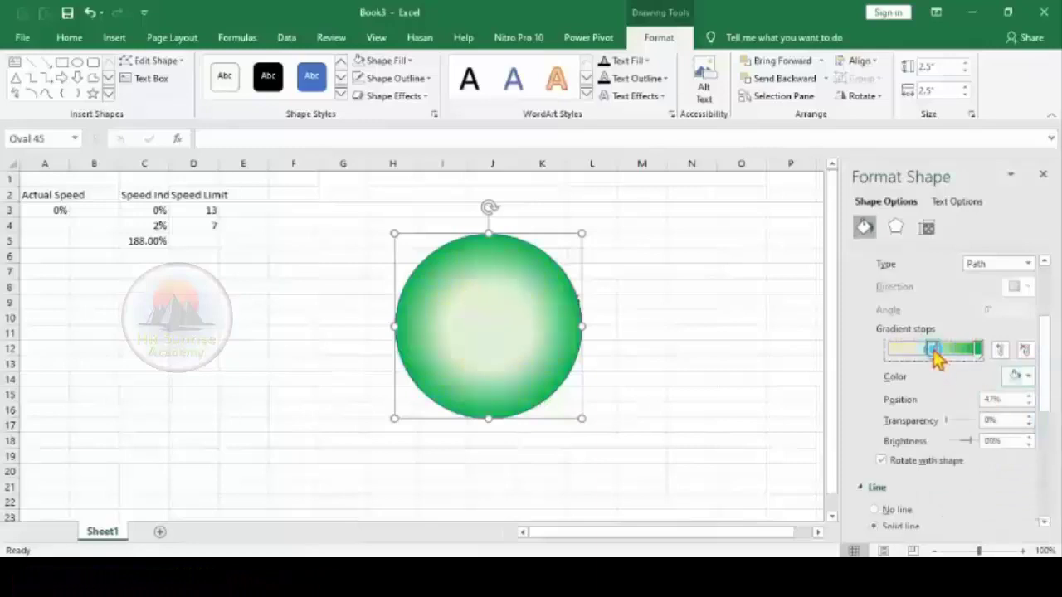
left_click_drag(933, 351, 920, 349)
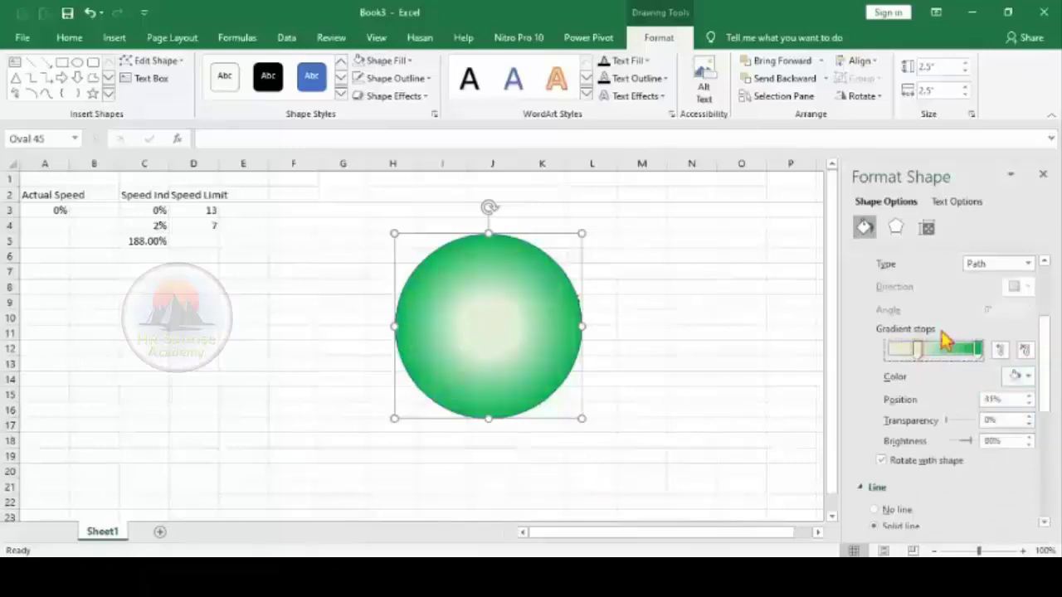
left_click_drag(951, 424, 963, 429)
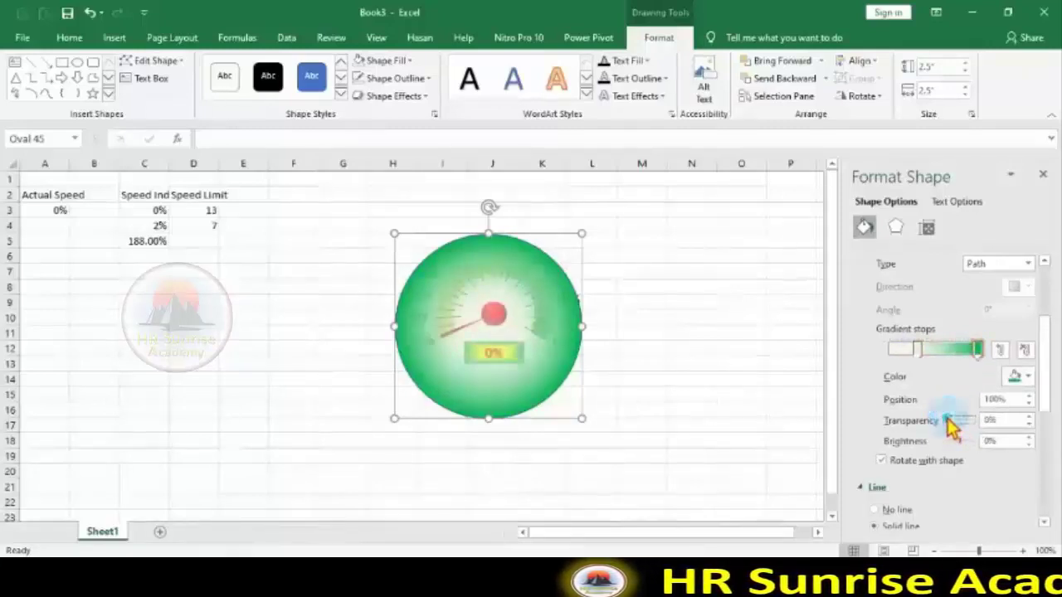
- Raise the green gradient stop's transparency a few steps
left_click(1029, 418)
left_click(1028, 418)
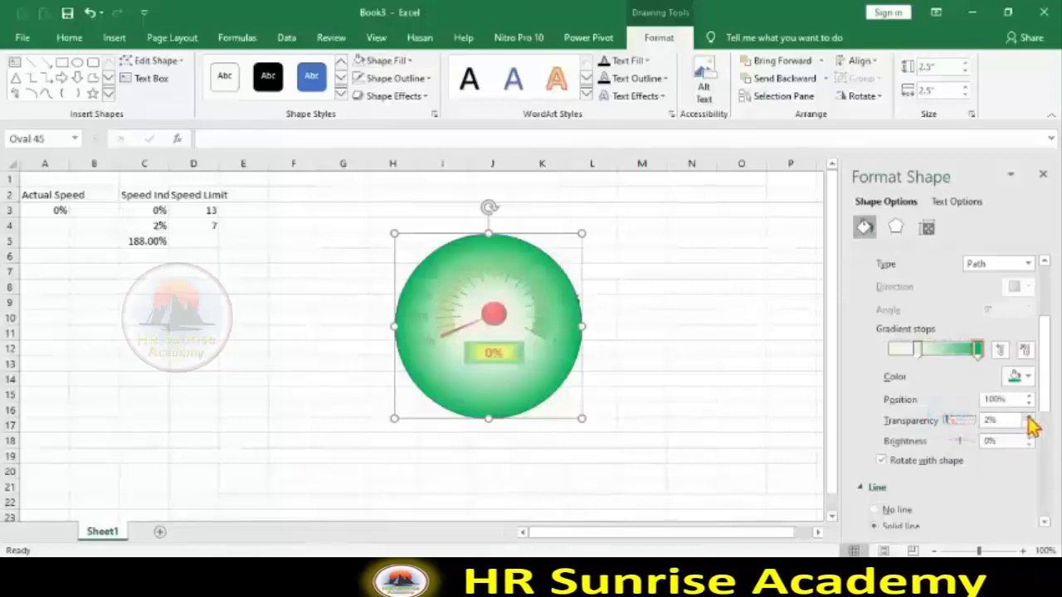
left_click(1028, 418)
left_click(1029, 418)
left_click(1028, 418)
left_click(1029, 418)
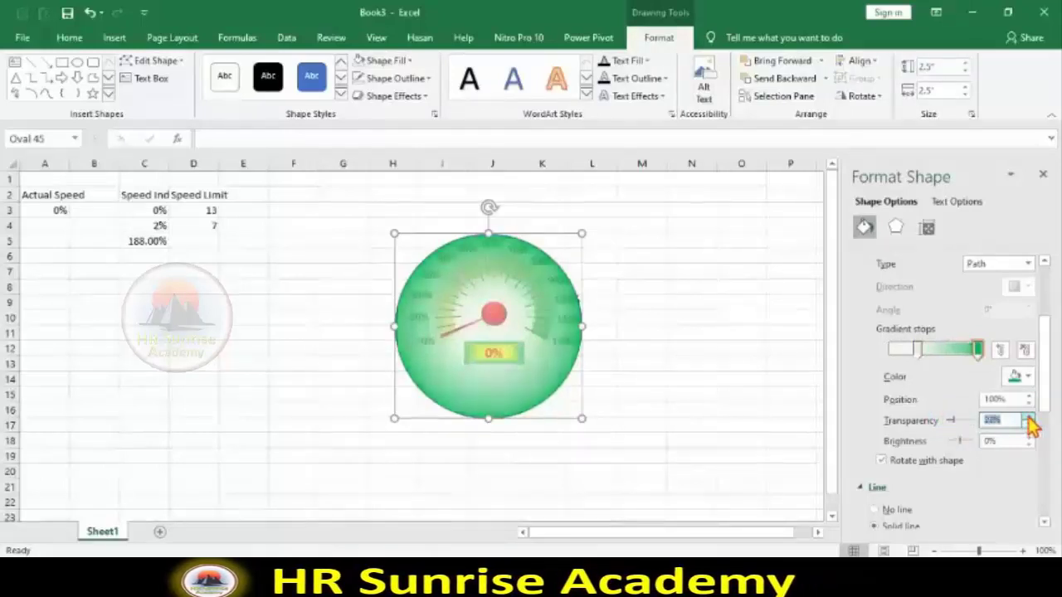
left_click(1029, 418)
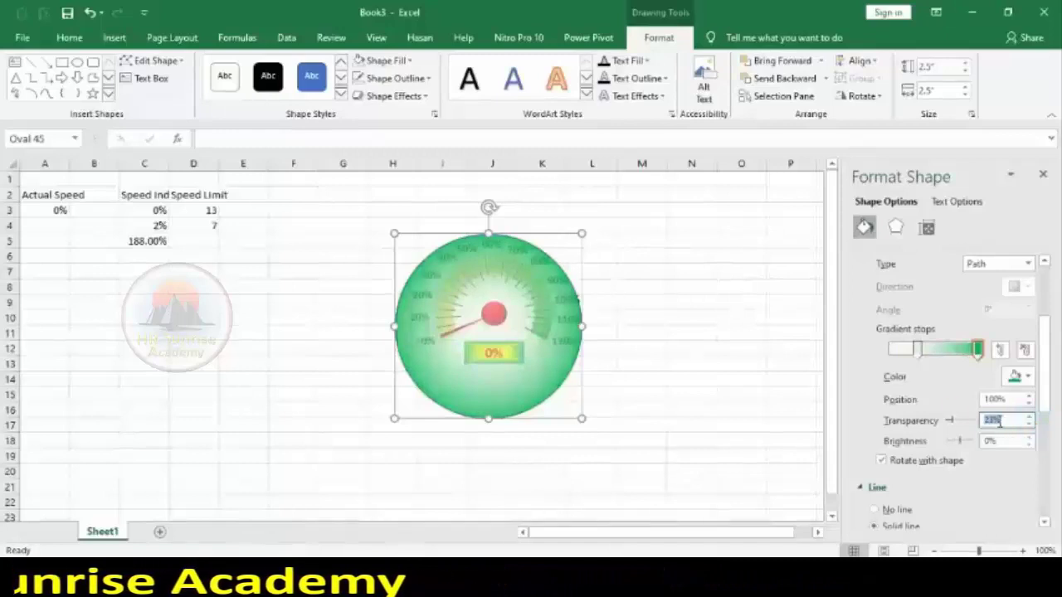
- Set the left (pale) gradient stop to 100% transparency and 78% brightness
left_click(916, 348)
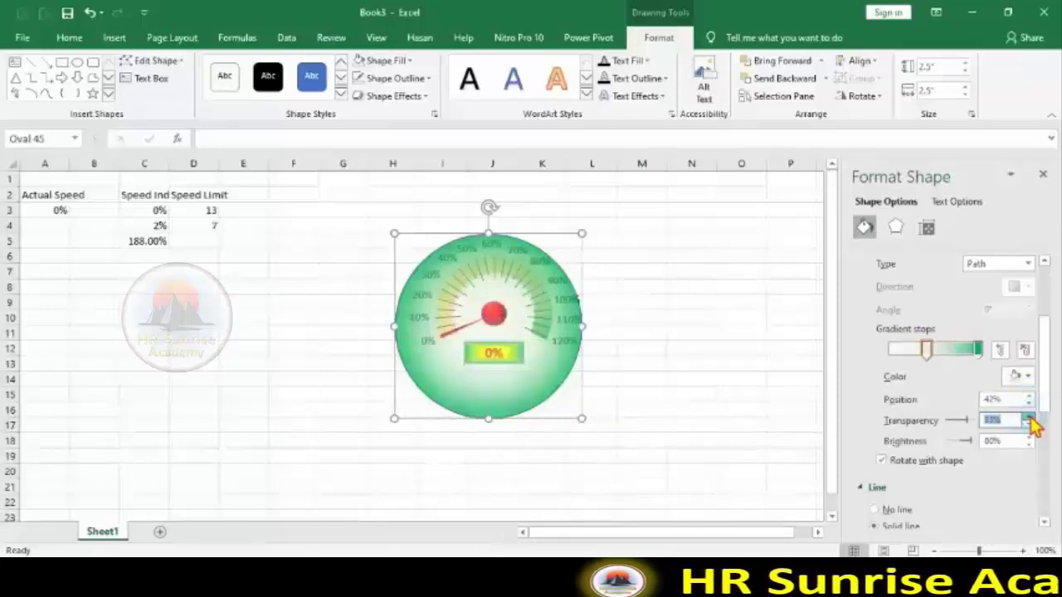
left_click(1030, 419)
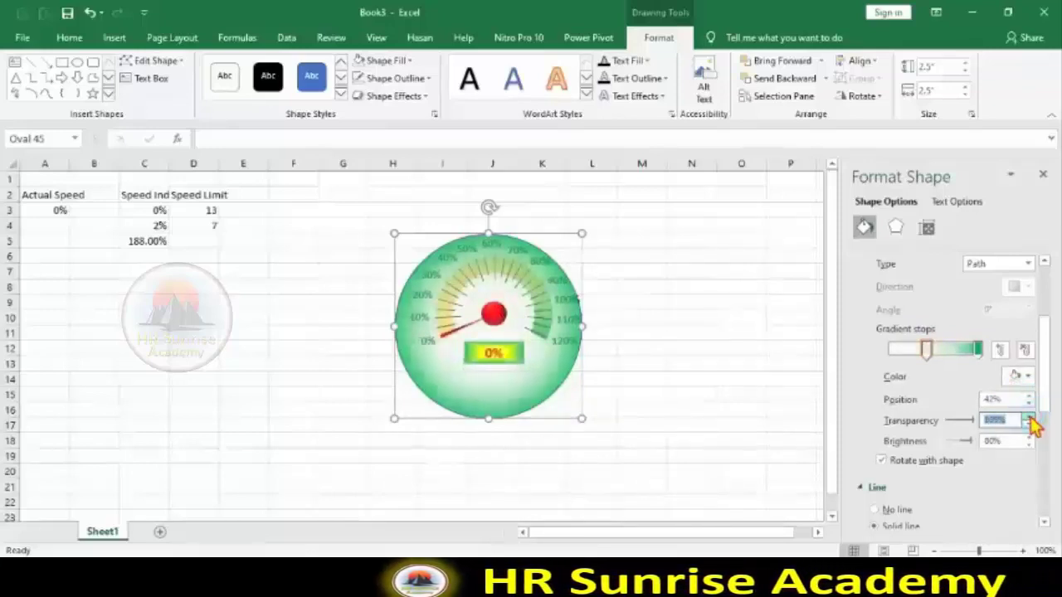
type("100")
left_click(1030, 444)
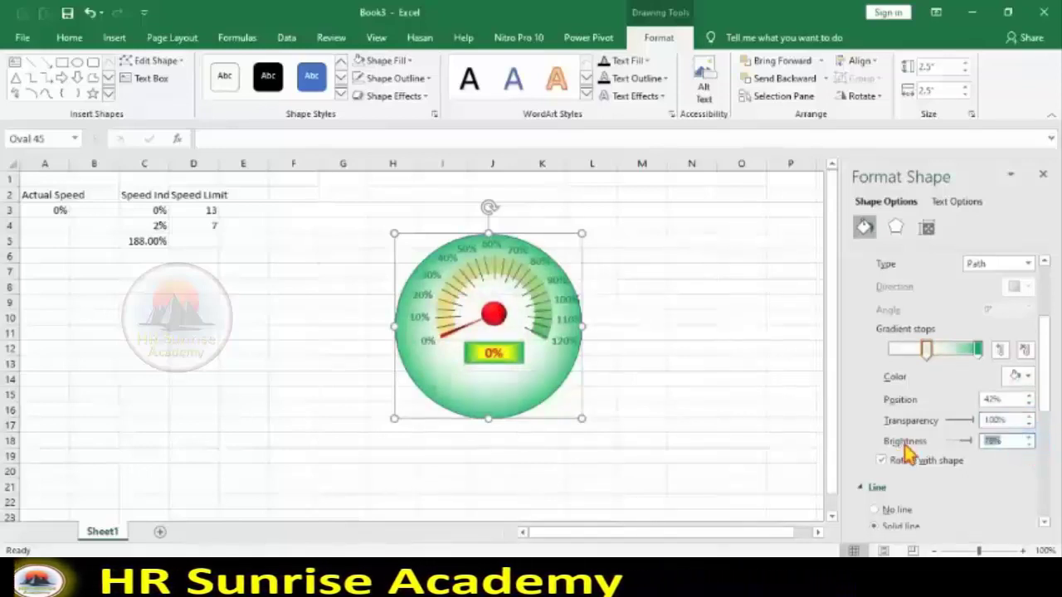
left_click(866, 226)
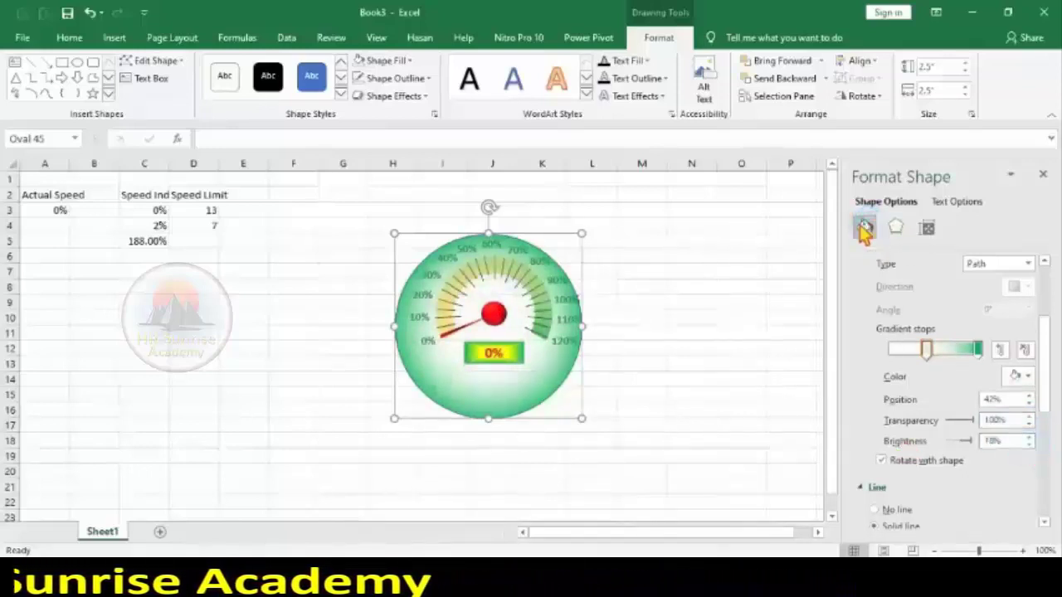
scroll(896, 504, "down", 2)
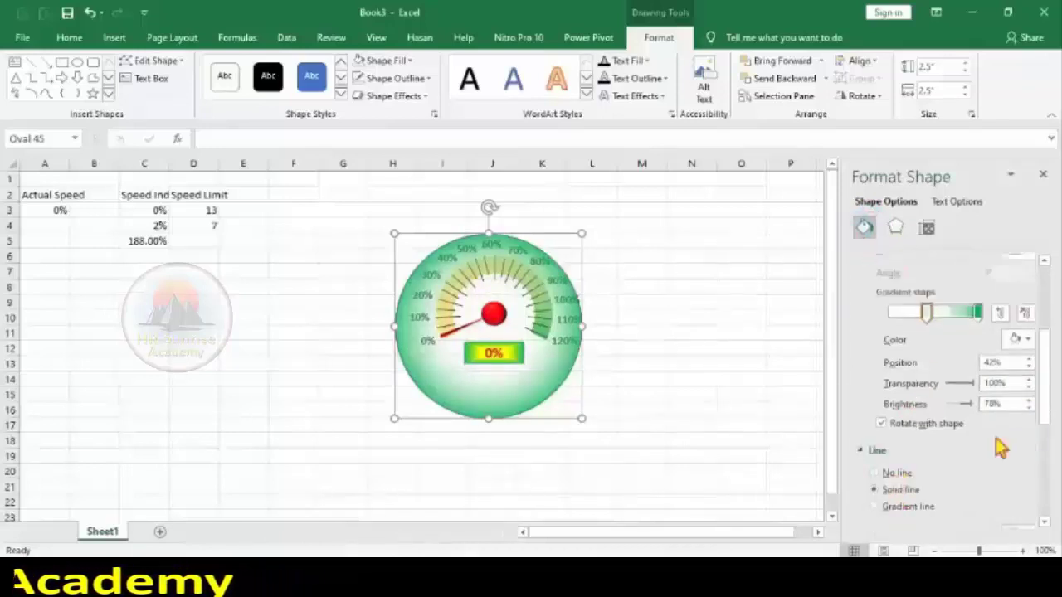
scroll(1048, 383, "down", 5)
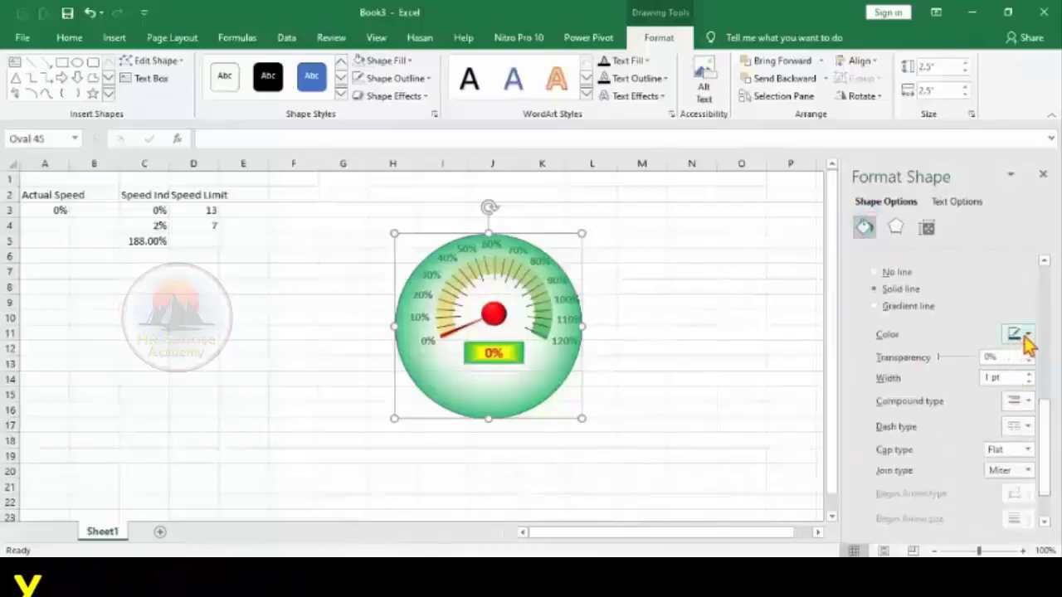
- Give the circle a 4 pt yellow-green outline
left_click(1028, 336)
left_click(972, 455)
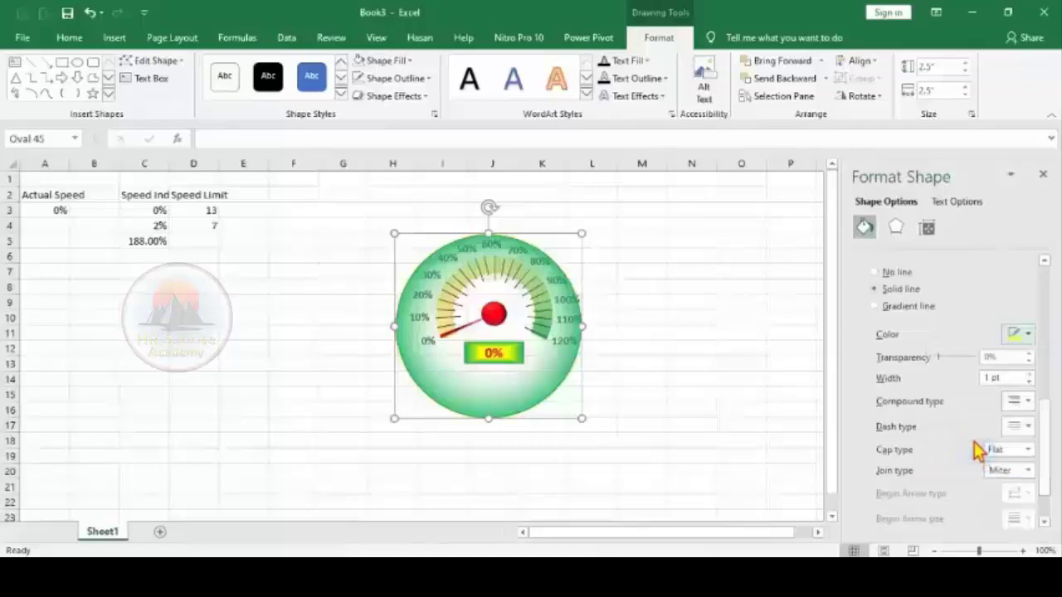
left_click(1029, 383)
type("4")
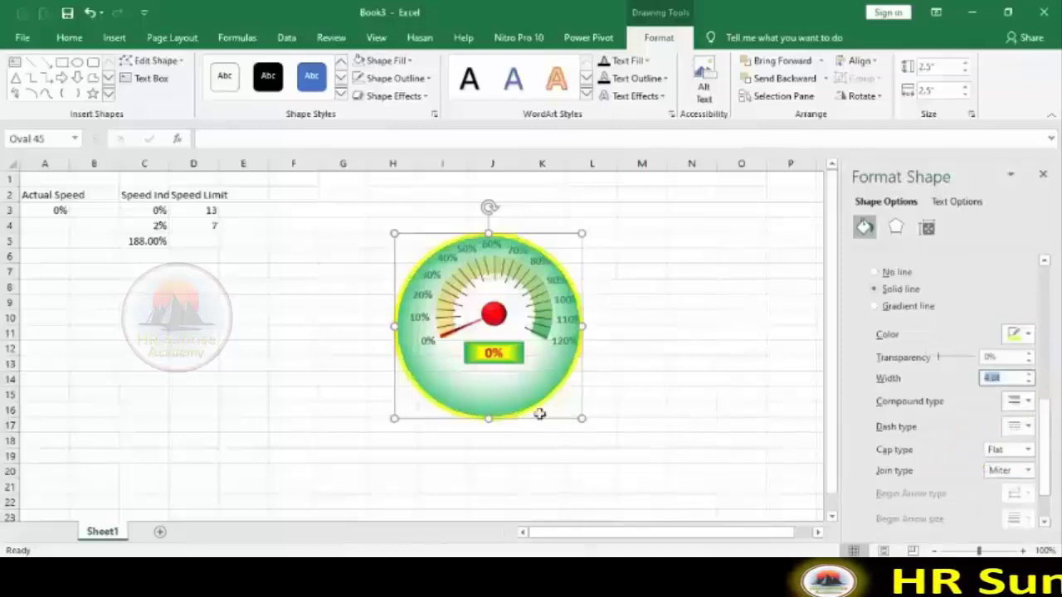
left_click(539, 414)
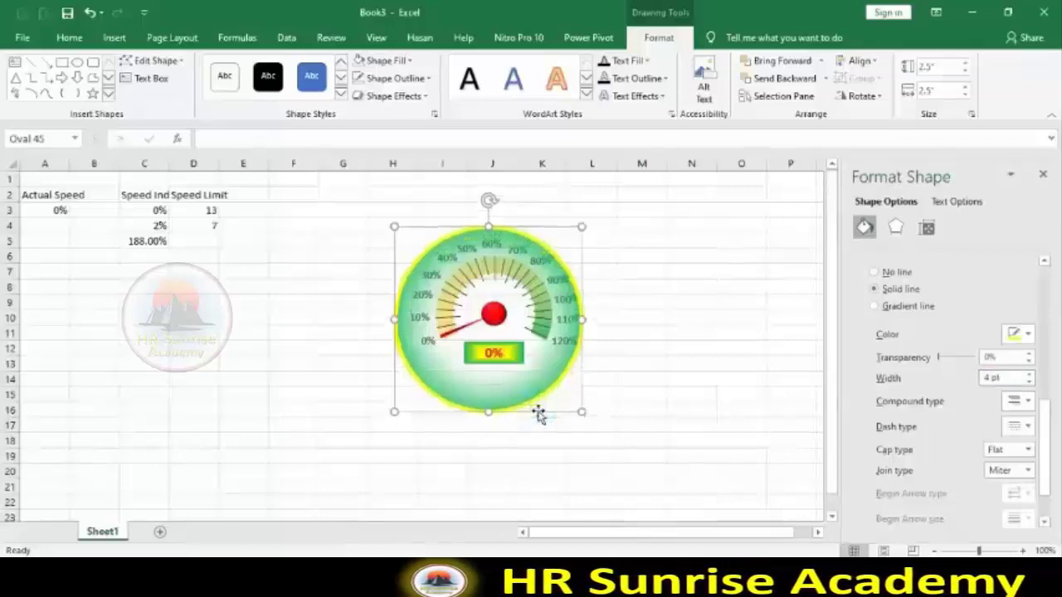
- Nudge the circle up and right to centre it on the gauge, then deselect it
key("Up")
key("Right")
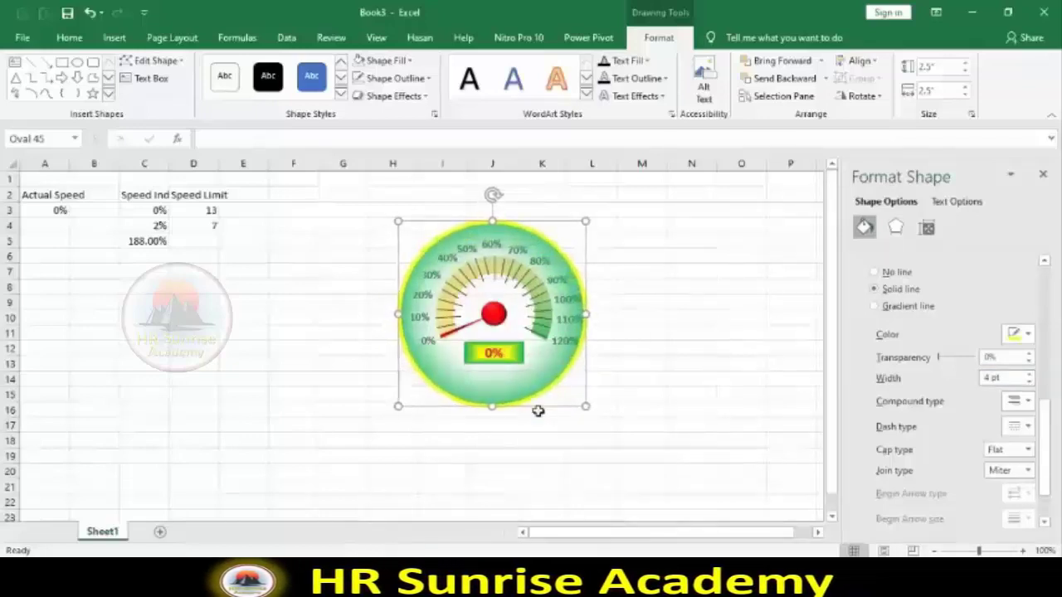
left_click(320, 396)
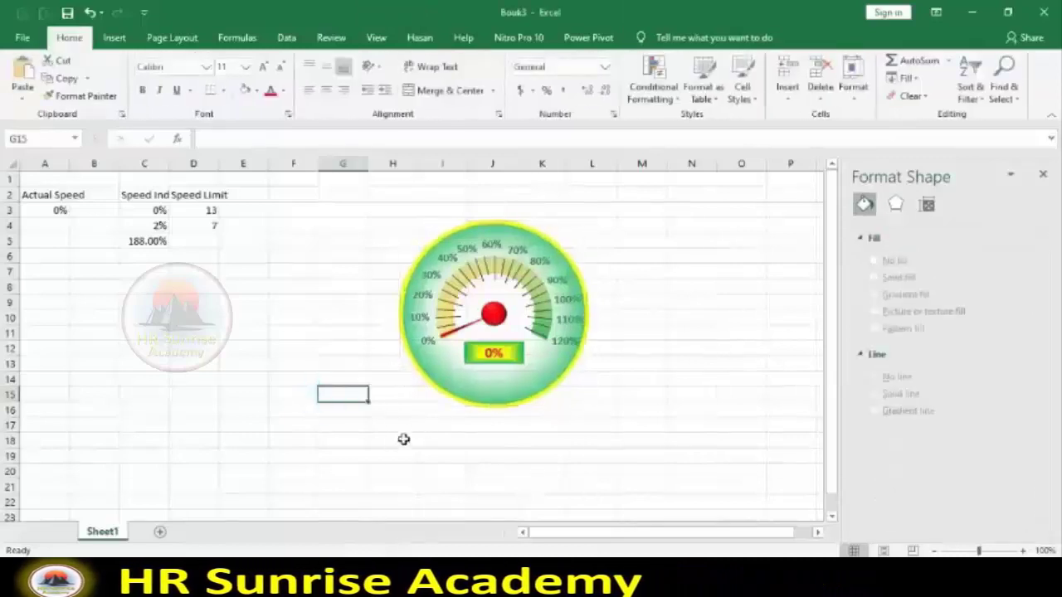
- Draw a larger oval, about 2.83" by 3.04", over the gauge
left_click(391, 280)
left_click(114, 37)
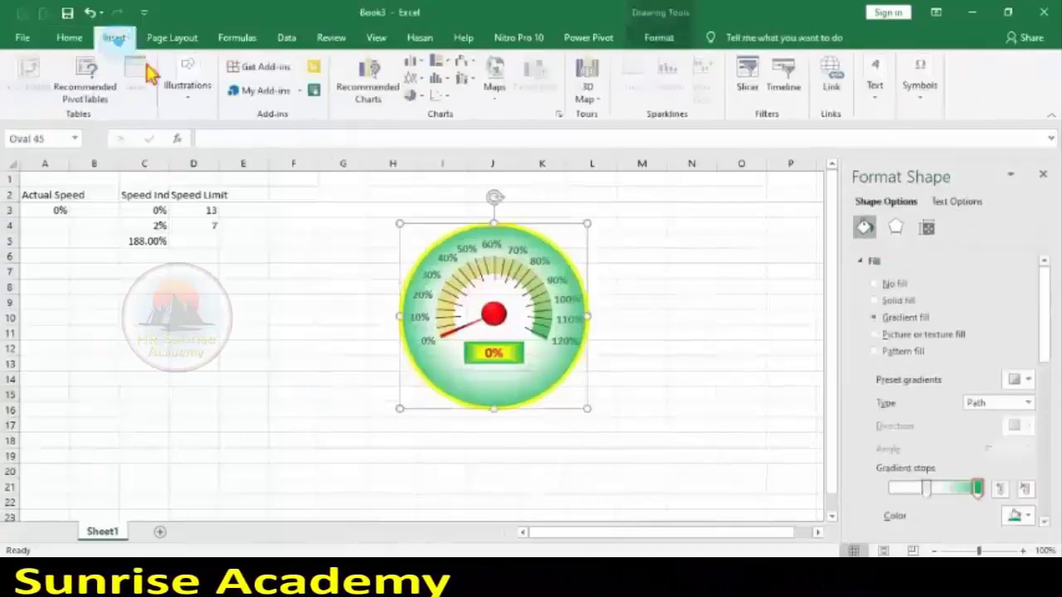
left_click(190, 97)
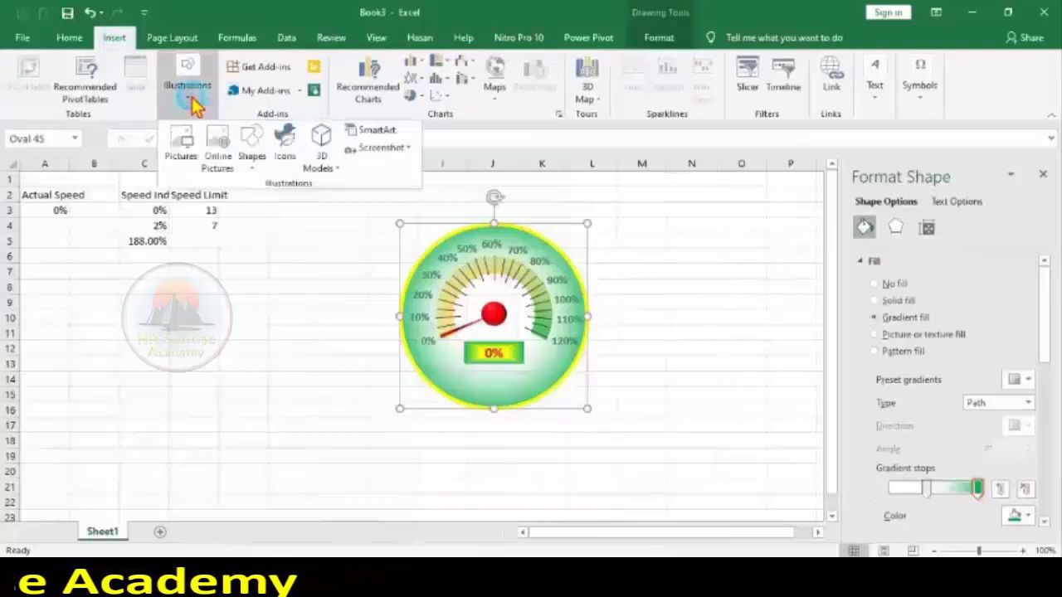
left_click(252, 162)
left_click(293, 200)
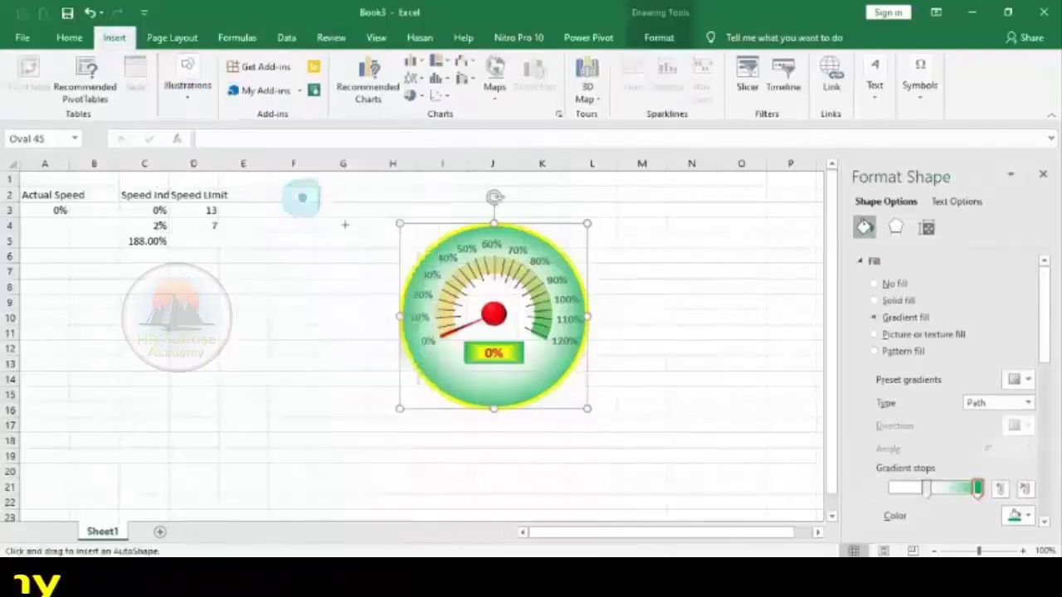
left_click_drag(358, 226, 585, 437)
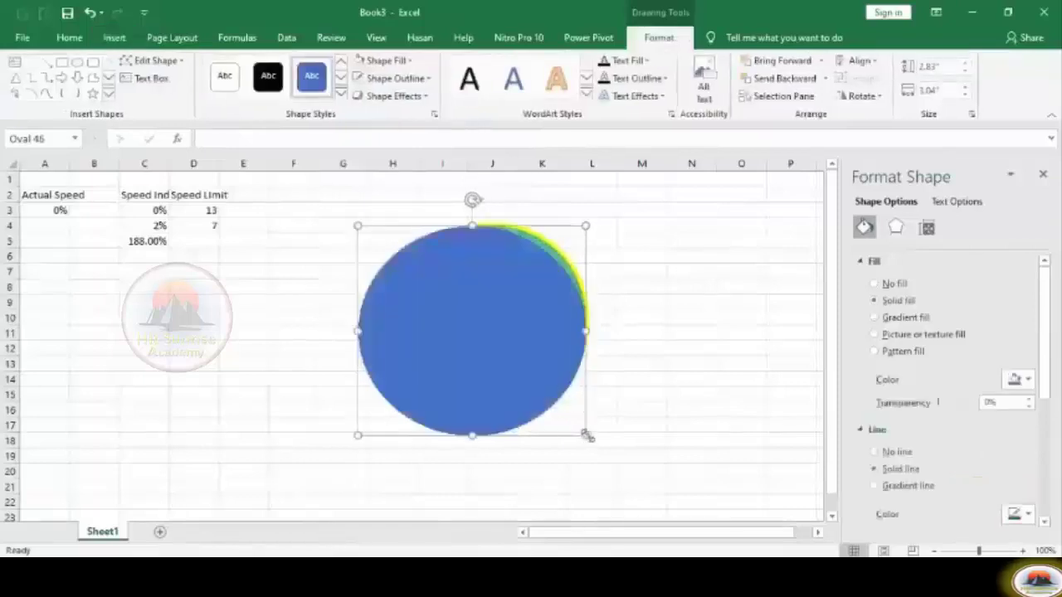
- Nudge the new oval right and set its fill to No Fill
key("Right")
key("Right")
key("Right")
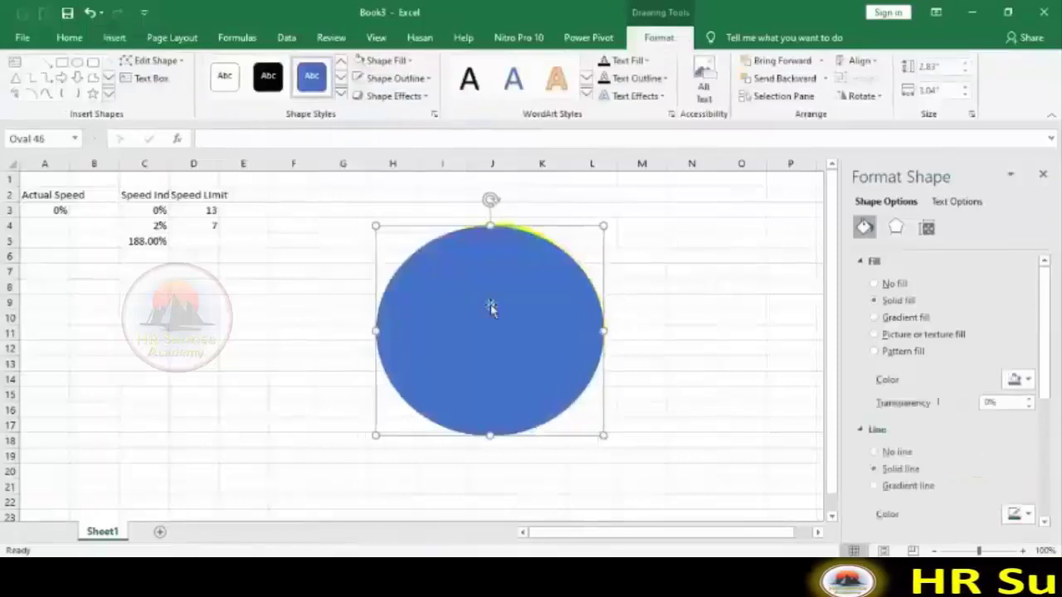
left_click(397, 62)
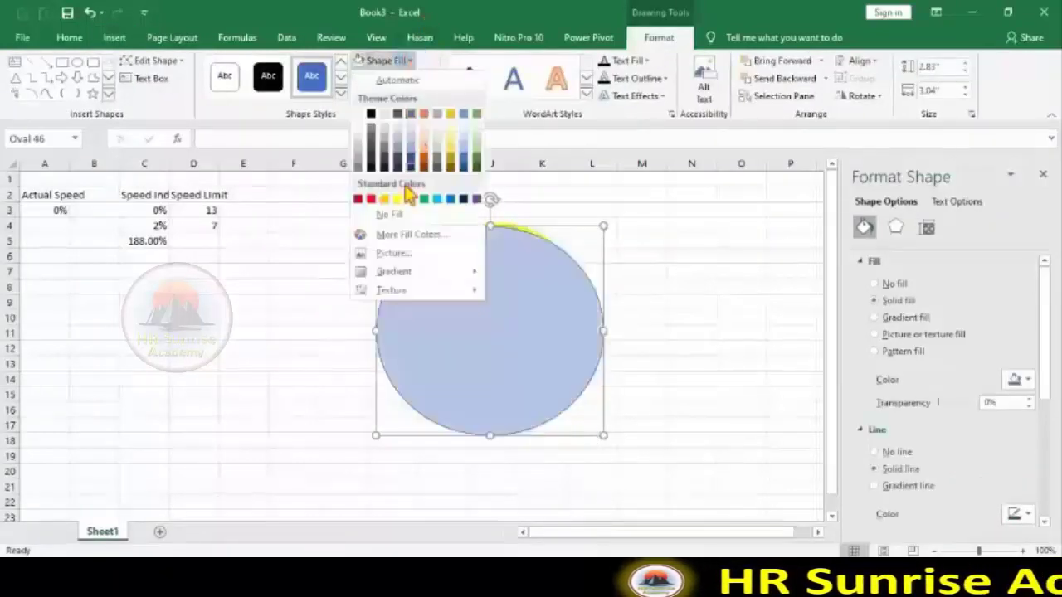
left_click(388, 217)
- Keep the oval unfilled and give its outline a Path-type gradient line
left_click(885, 274)
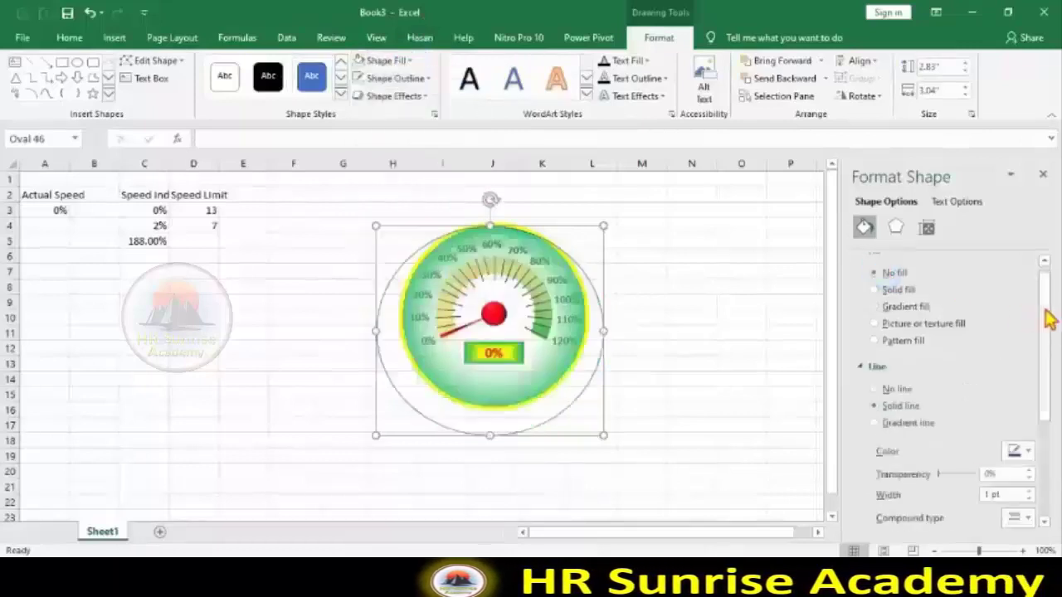
mouse_move(1043, 305)
left_mouse_down()
mouse_move(1058, 407)
mouse_move(1049, 349)
left_mouse_up()
left_click(896, 368)
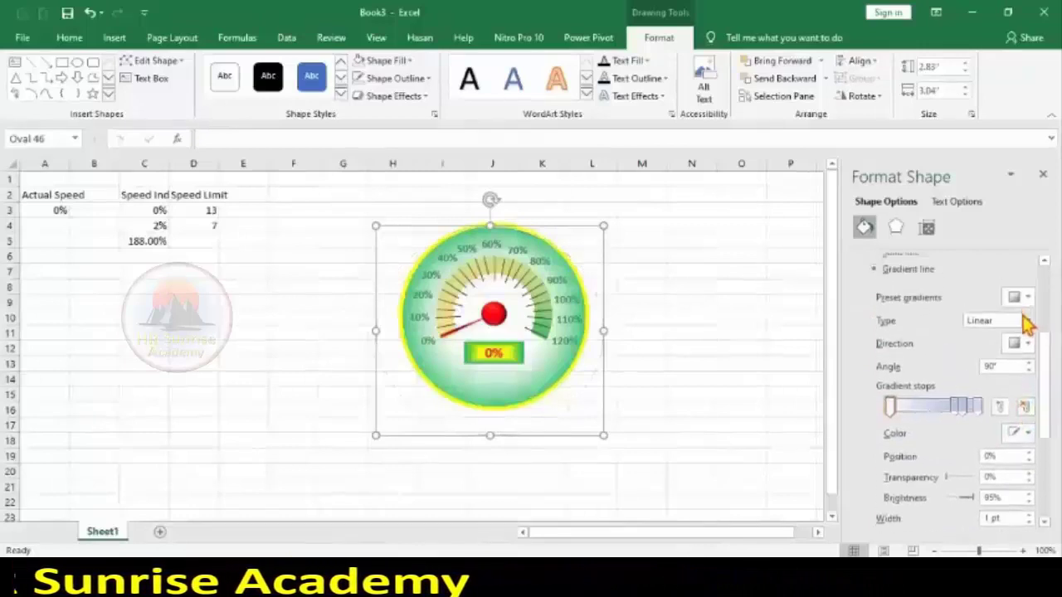
left_click(1029, 321)
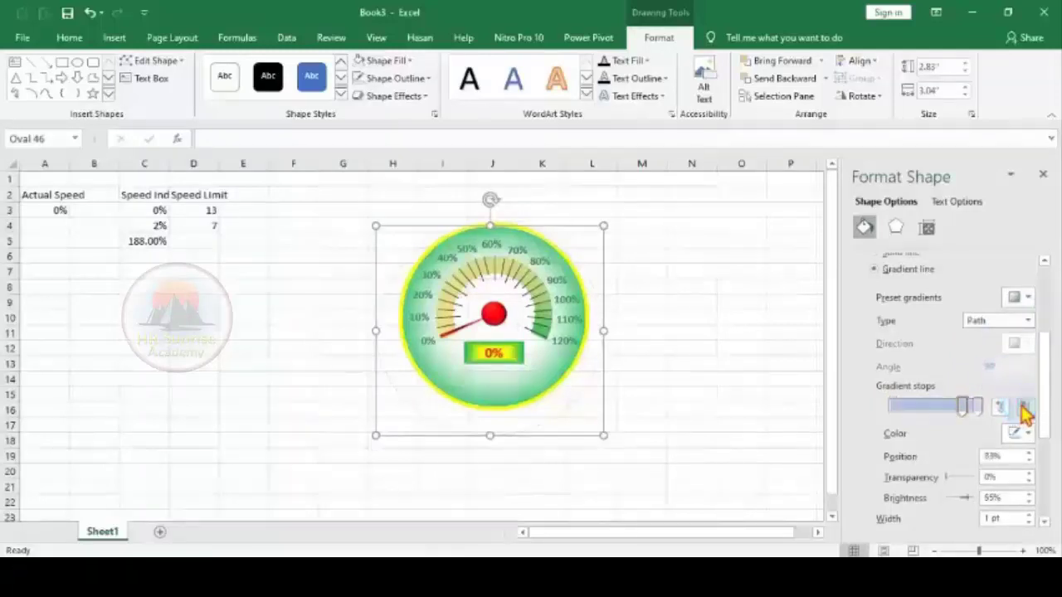
- Make both outline gradient stops green
left_click(961, 407)
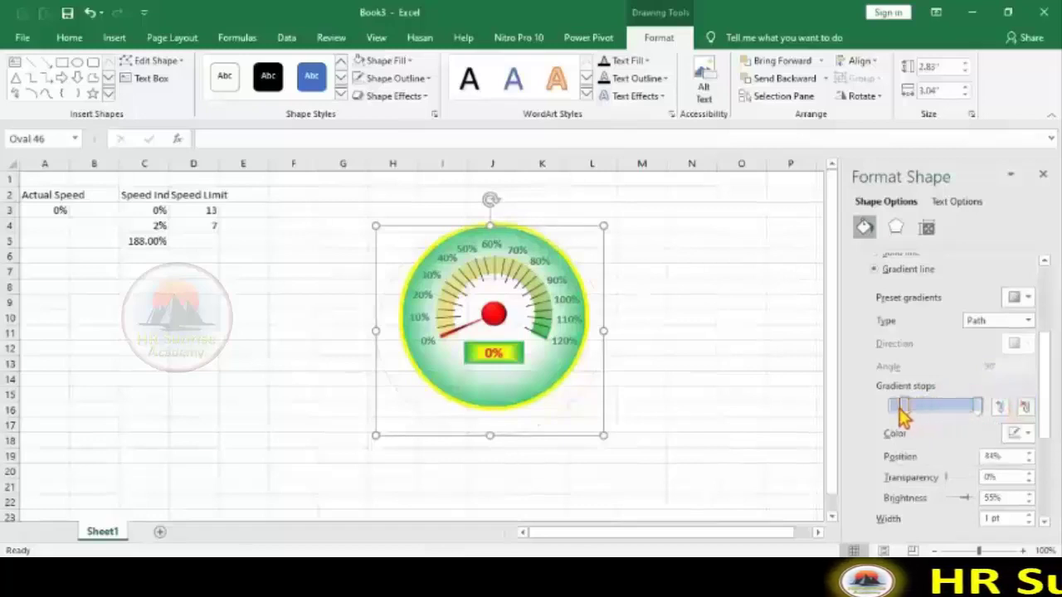
left_click(1022, 432)
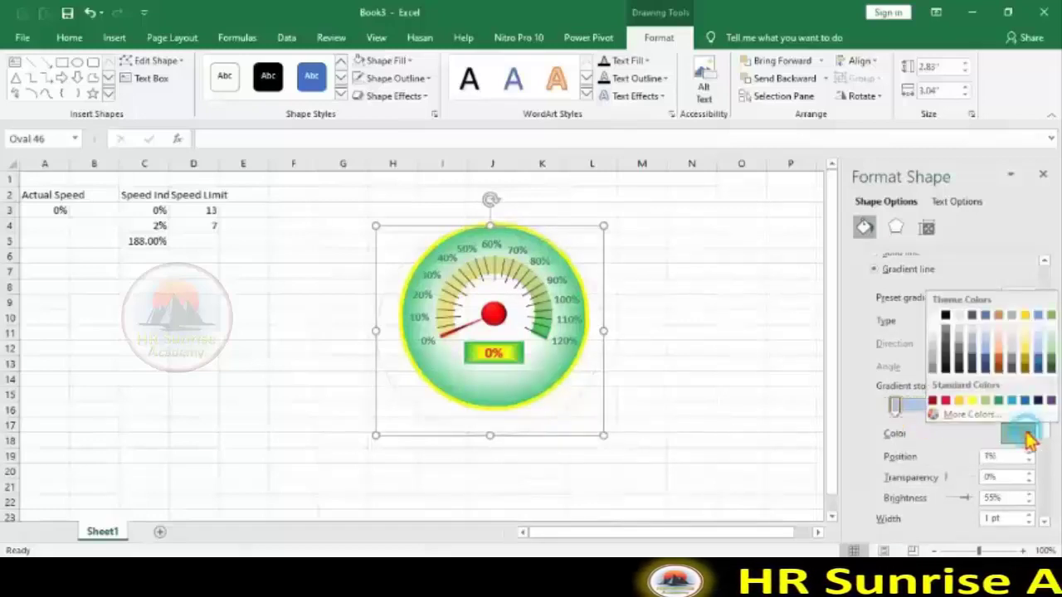
left_click(998, 402)
left_click(979, 407)
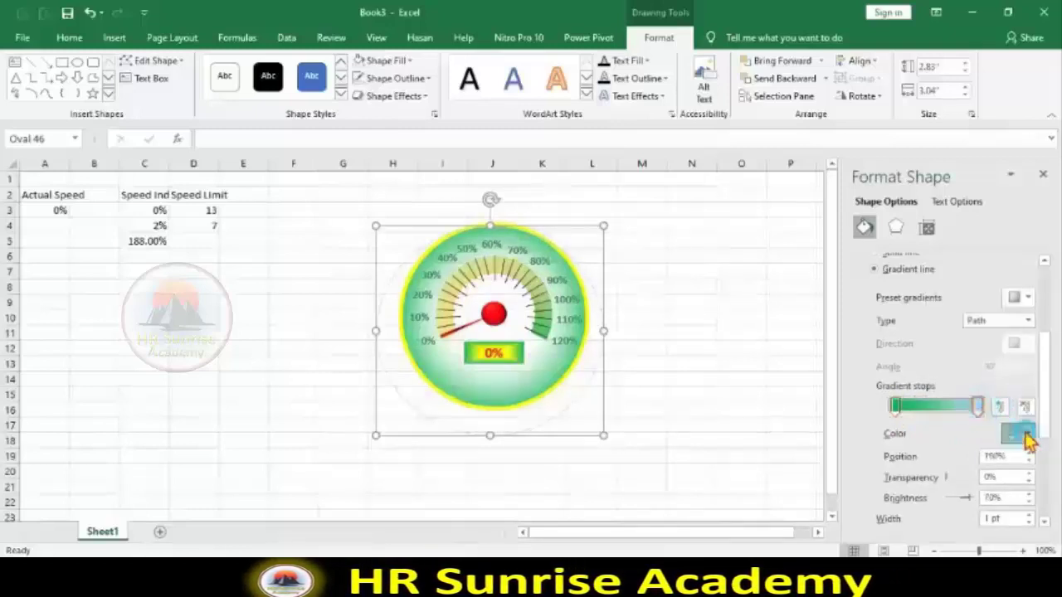
left_click(1021, 433)
left_click(998, 402)
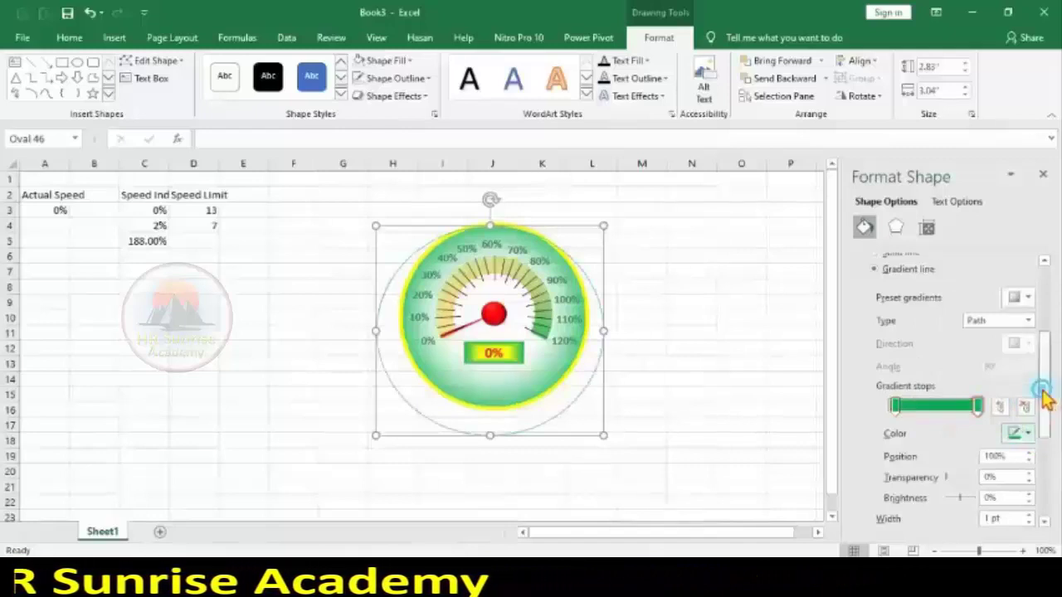
- Set the outline width to 16.25 pt with Round cap type
left_click_drag(1044, 400, 1040, 425)
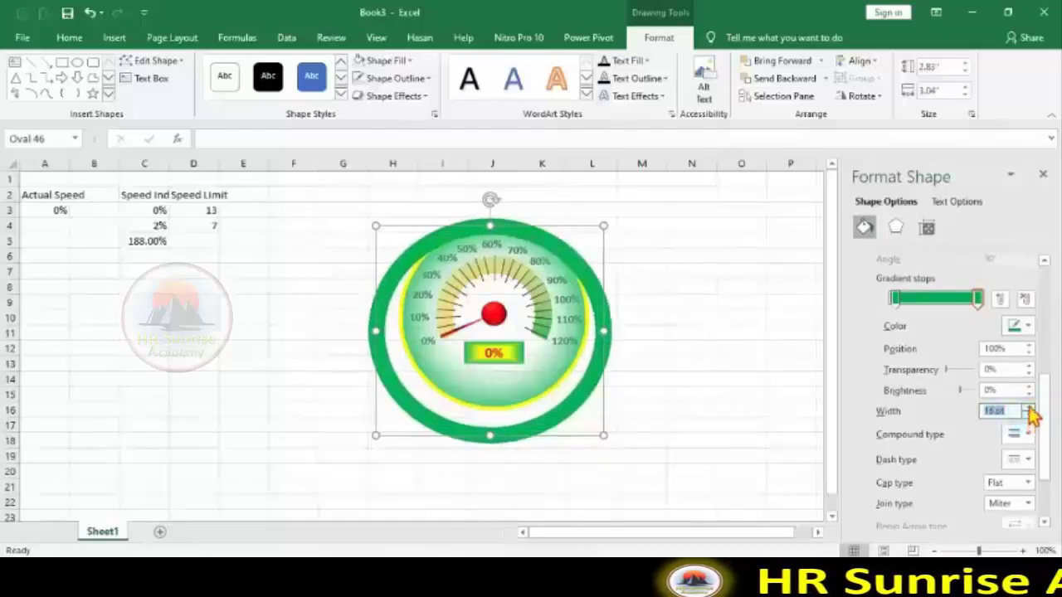
left_click(1029, 407)
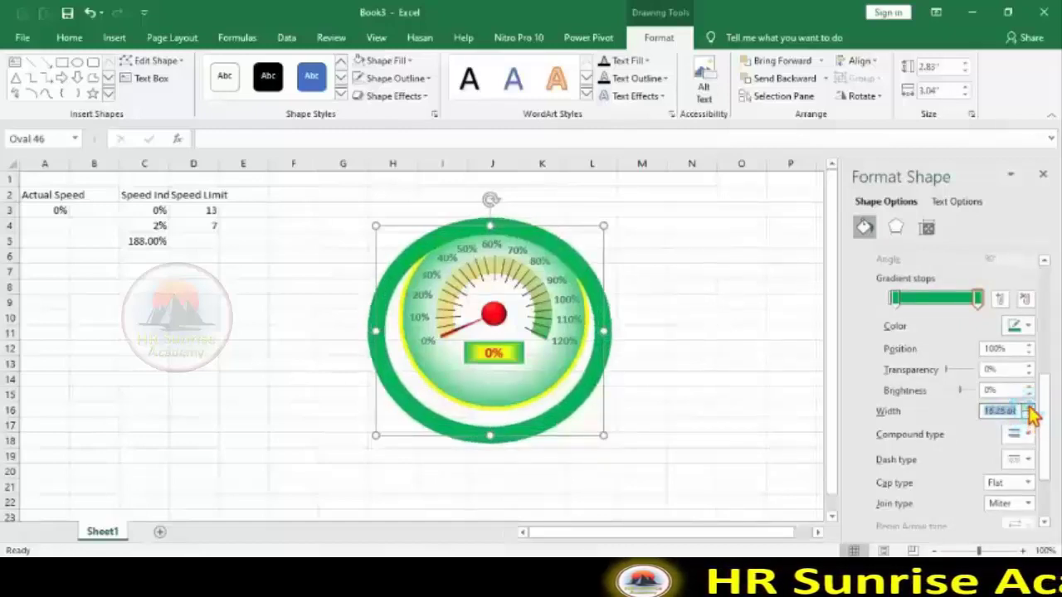
left_click(1027, 483)
left_click(1015, 521)
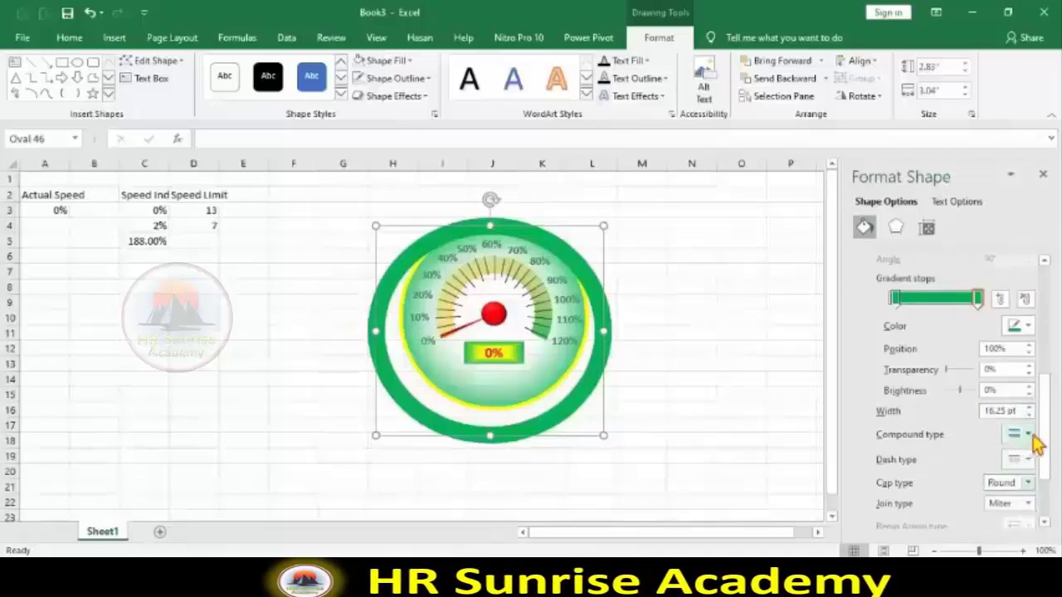
left_click_drag(1041, 435, 1052, 465)
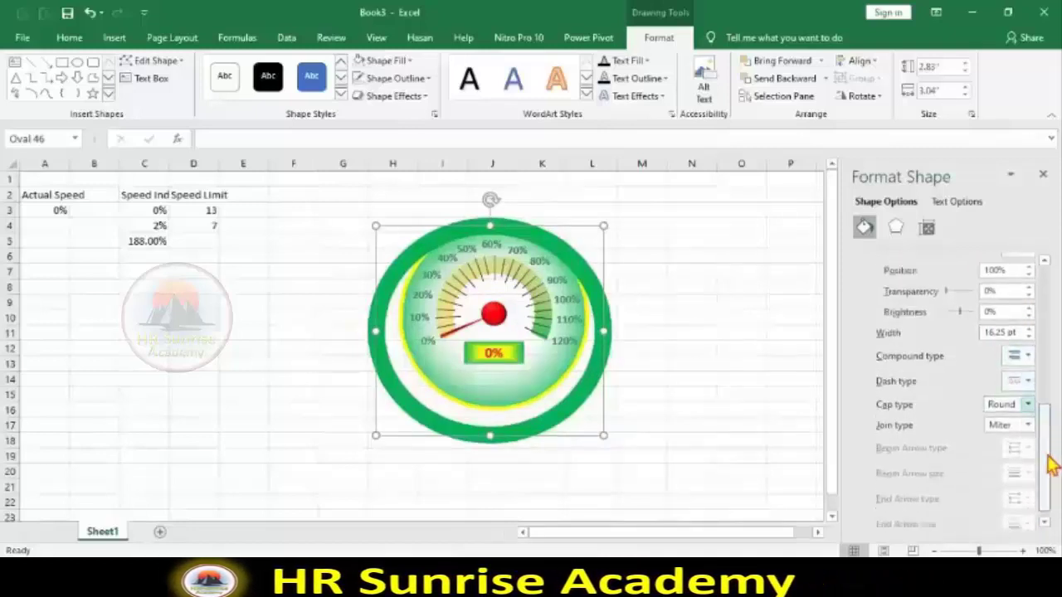
- Apply a 3-D top bevel to the green ring with an 8 pt width
left_click(896, 229)
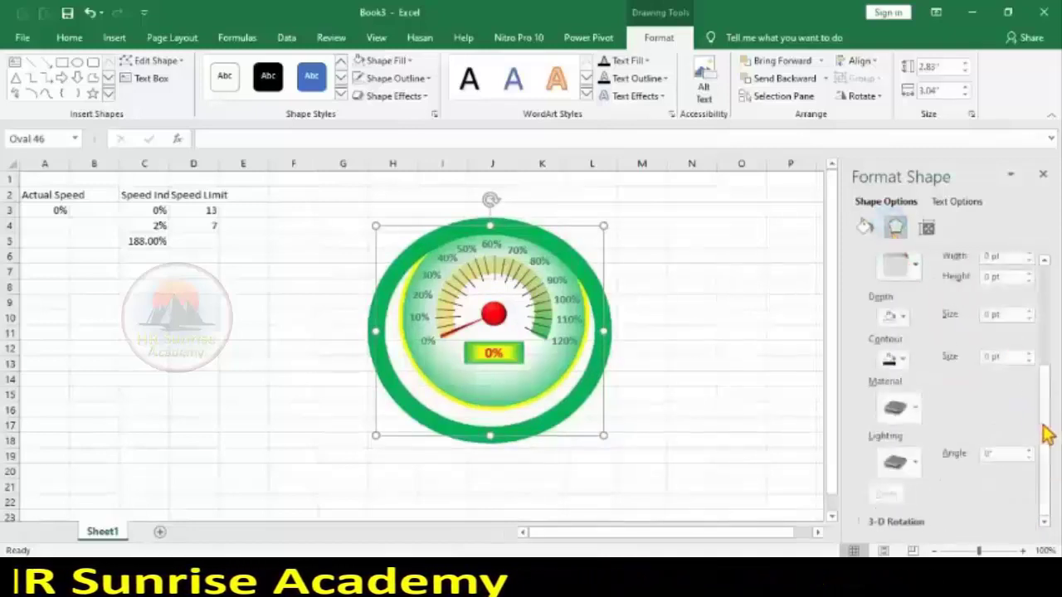
scroll(1045, 431, "up", 5)
left_click(915, 384)
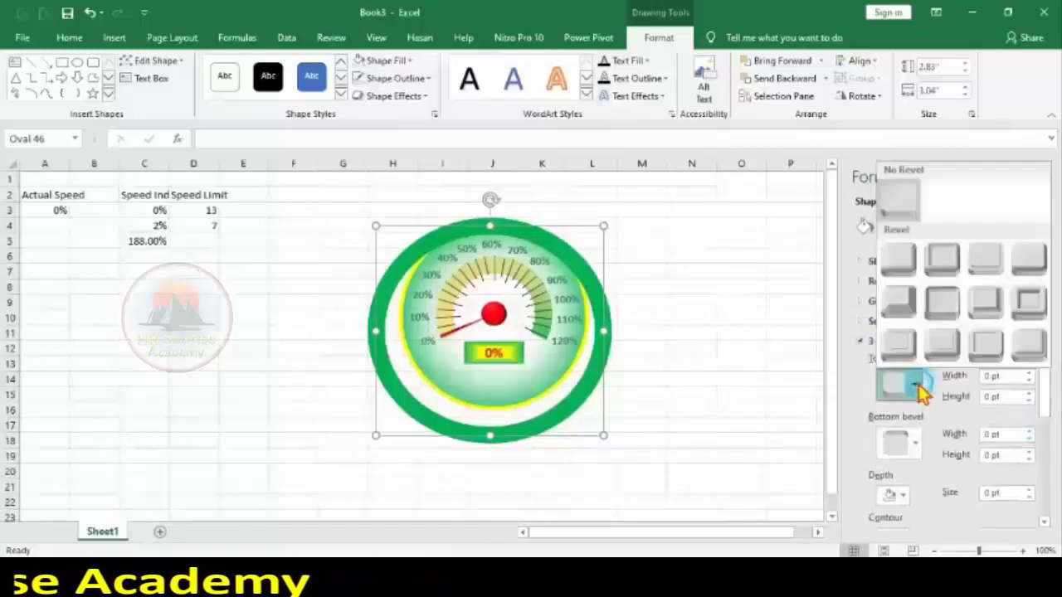
left_click(903, 264)
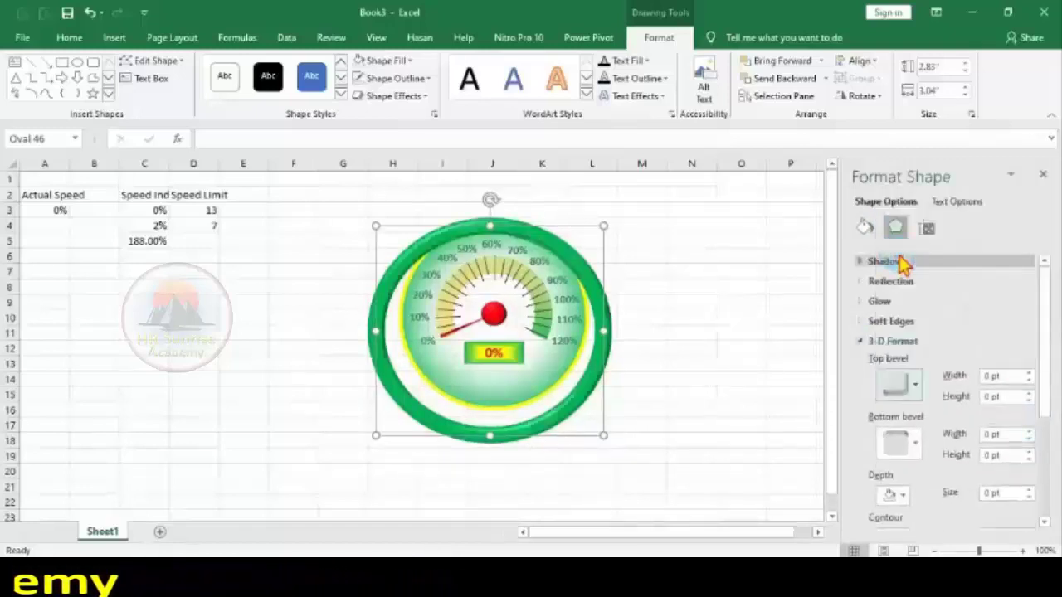
left_click(1027, 378)
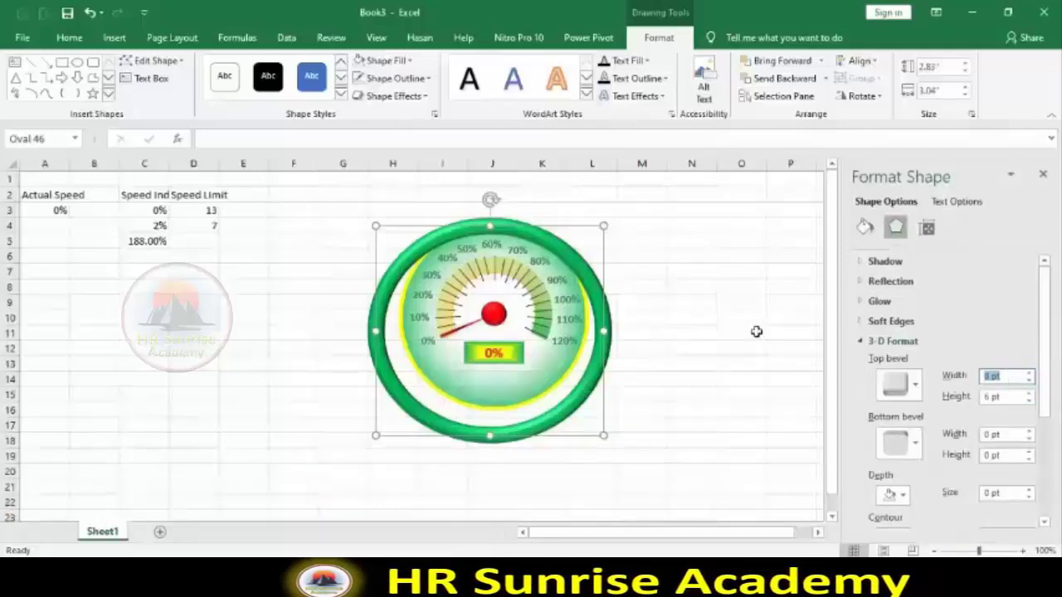
- Shrink the ring's height to about 2.7" and narrow its width to match
left_click(965, 71)
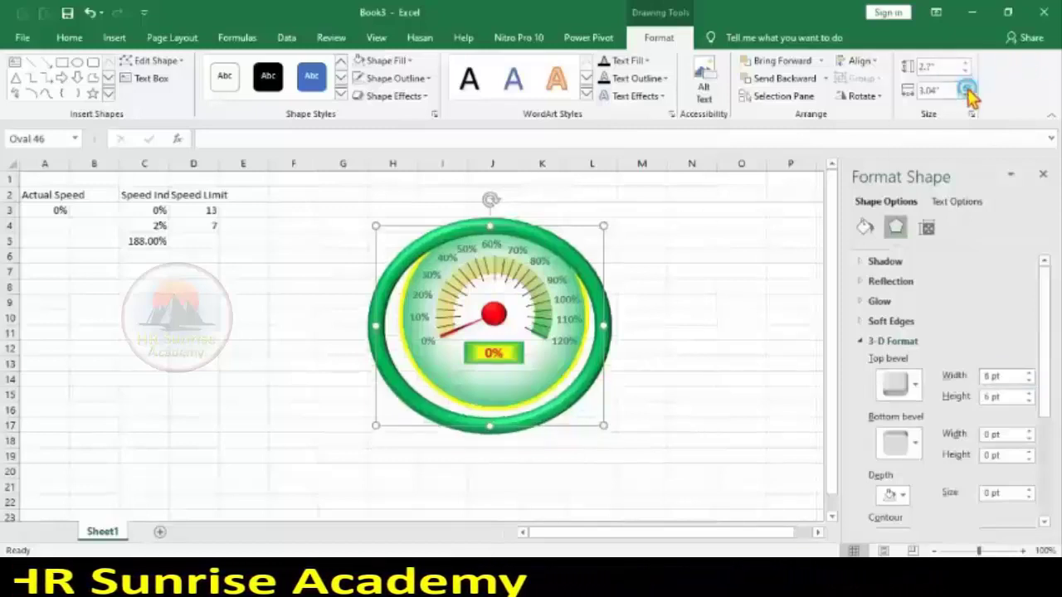
left_click(965, 93)
left_click(966, 93)
left_click(966, 92)
left_click(965, 93)
left_click(965, 92)
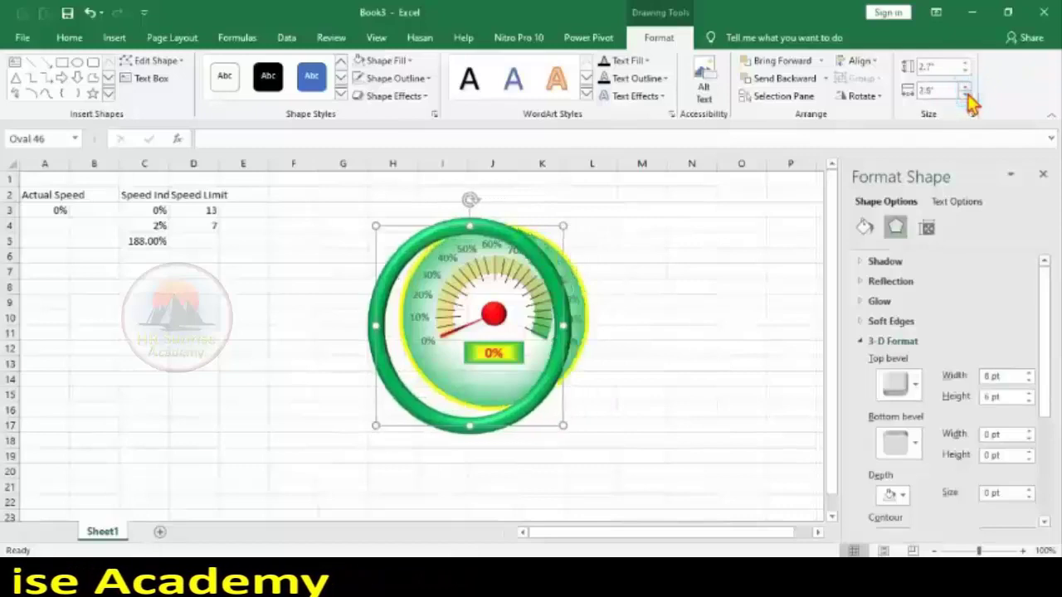
left_click(965, 88)
left_click(966, 88)
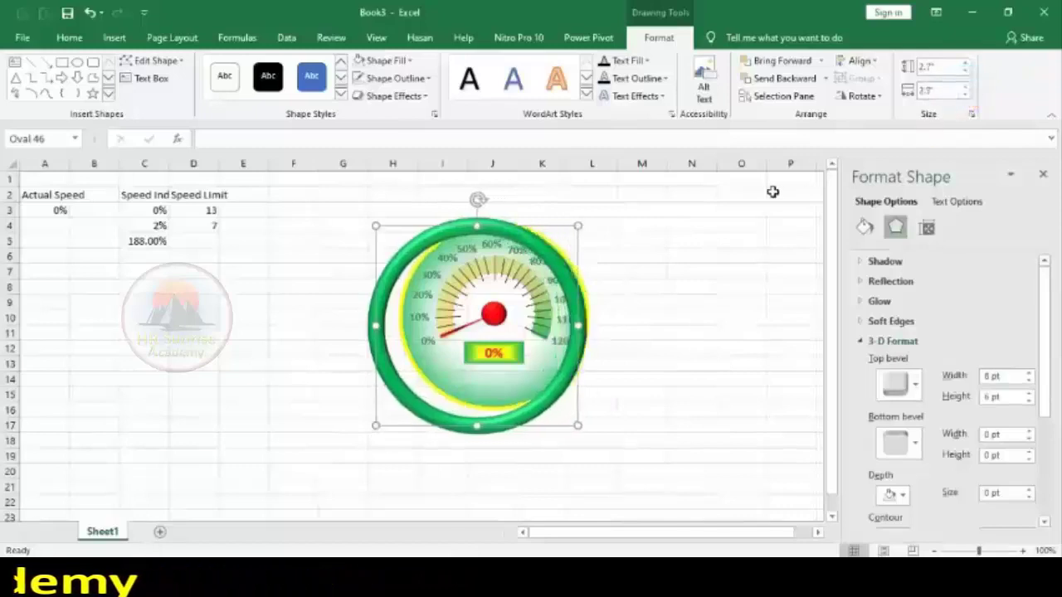
- Nudge the ring with arrow keys to centre it over the dial
key("Right")
key("Right")
key("Right")
key("Right")
key("Right")
key("Right")
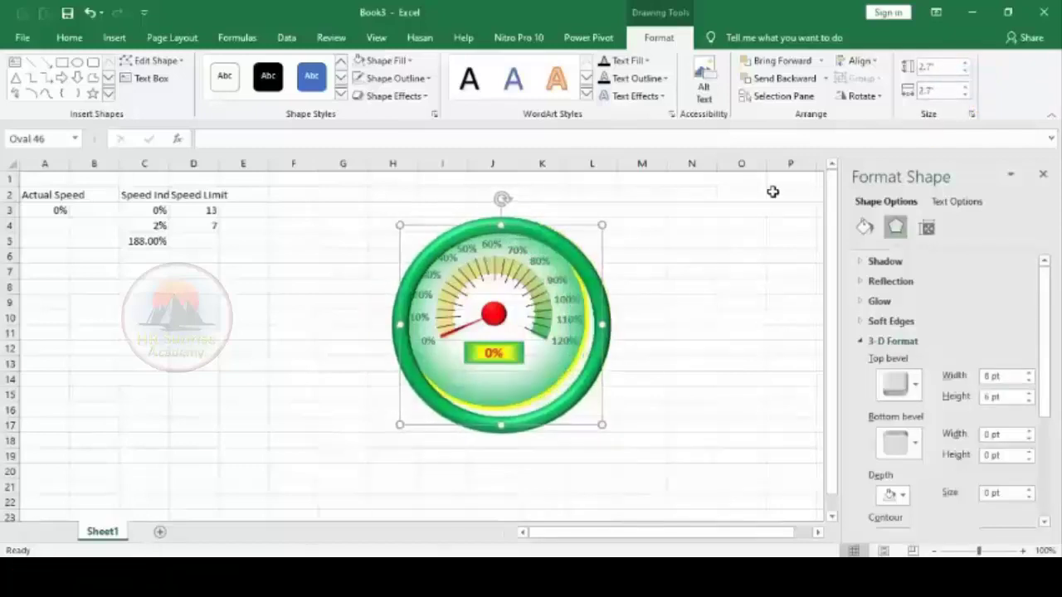
key("Up")
key("Up")
key("Up")
key("Up")
key("Up")
key("Up")
key("Left")
key("Left")
key("Left")
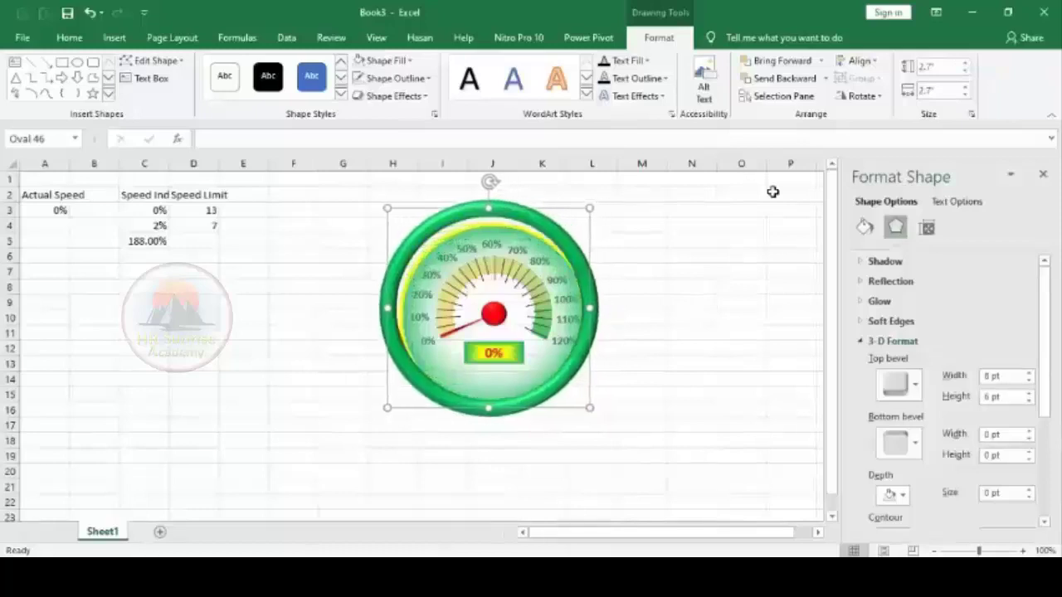
key("Down")
key("Down")
key("Right")
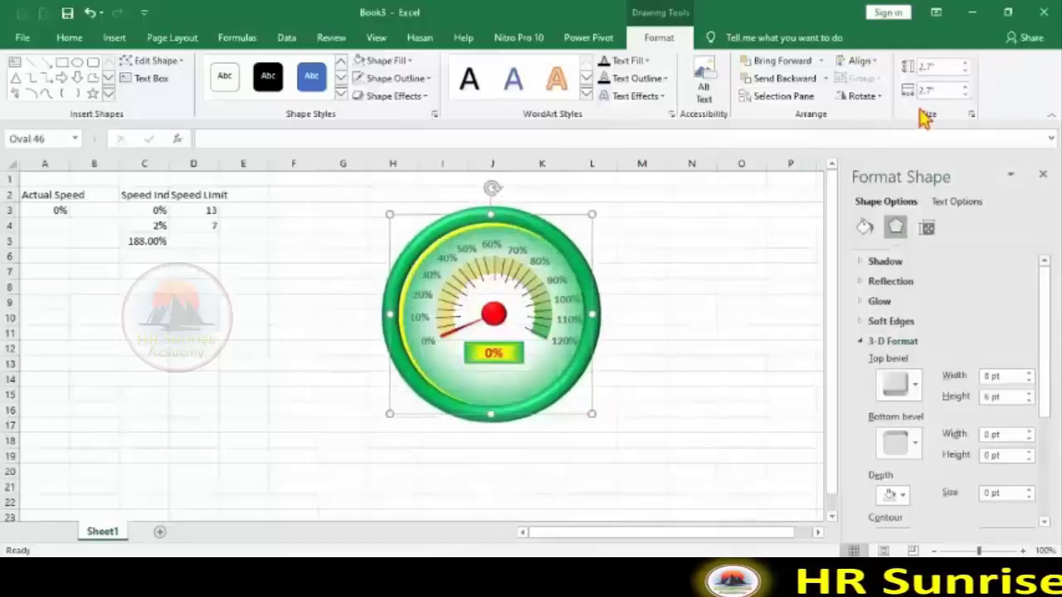
- Settle the ring at 2.75" square, realign it around the dial, and deselect
left_click(963, 87)
left_click(967, 65)
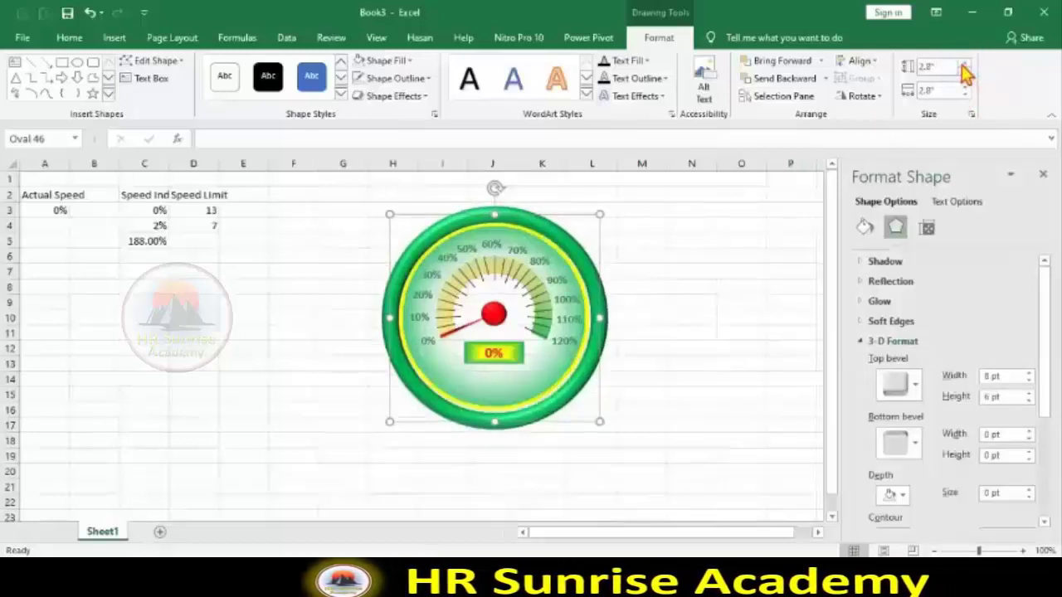
key("Left")
key("Up")
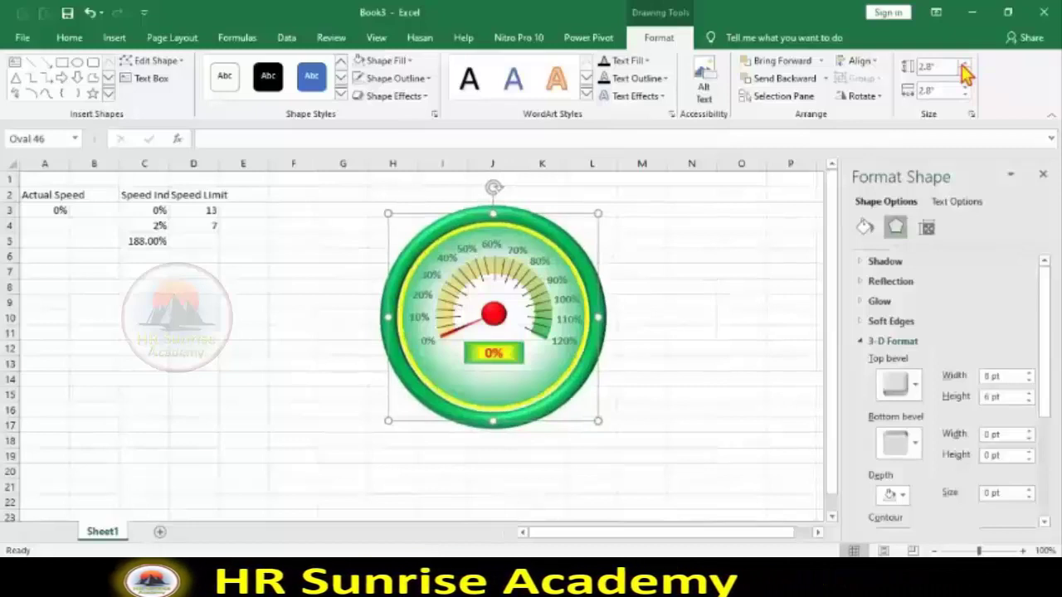
key("Right")
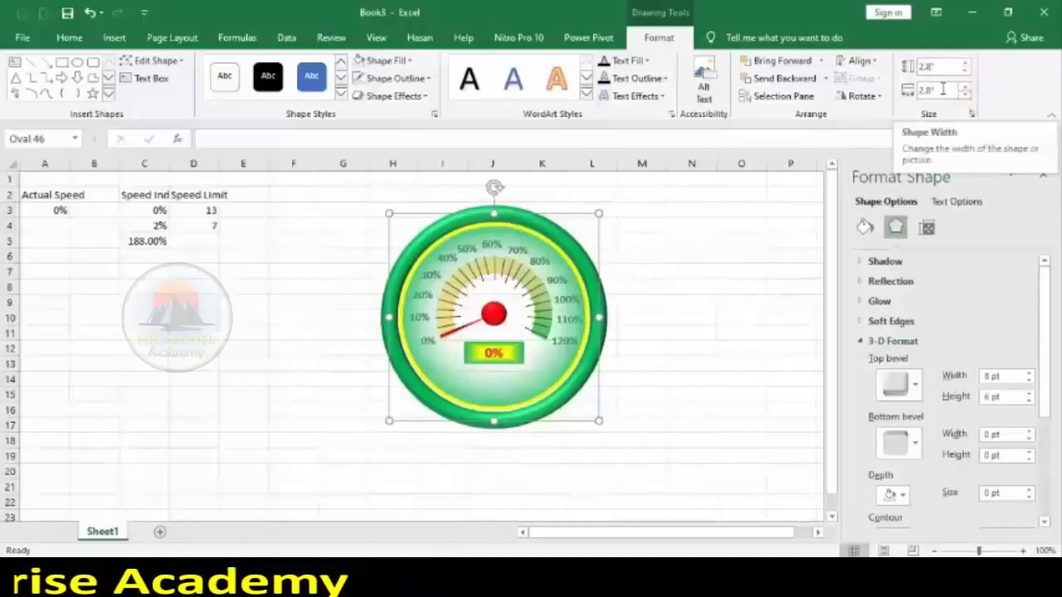
left_click(942, 91)
type("75")
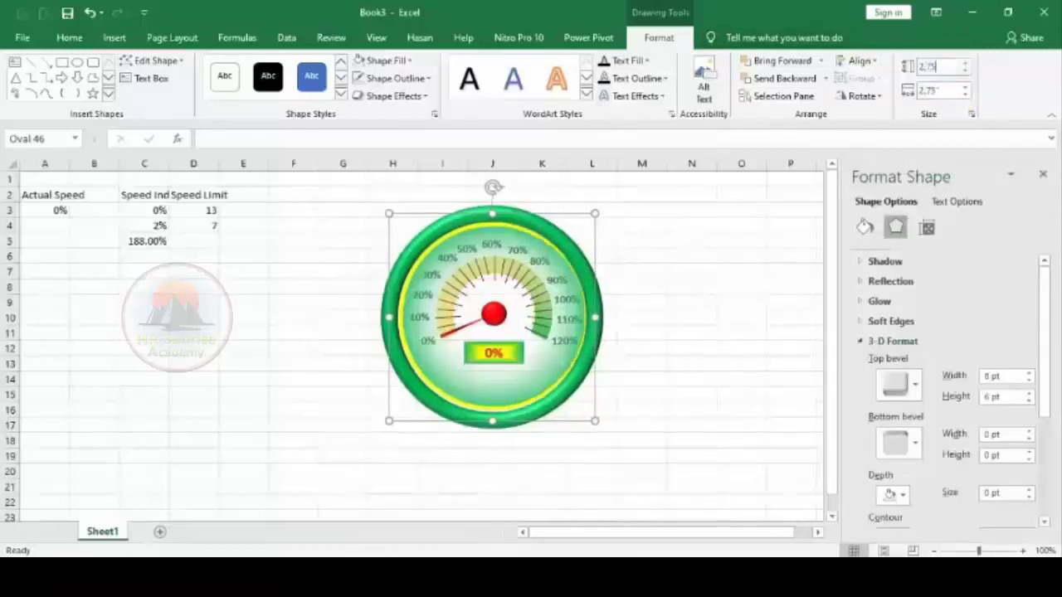
left_click(762, 254)
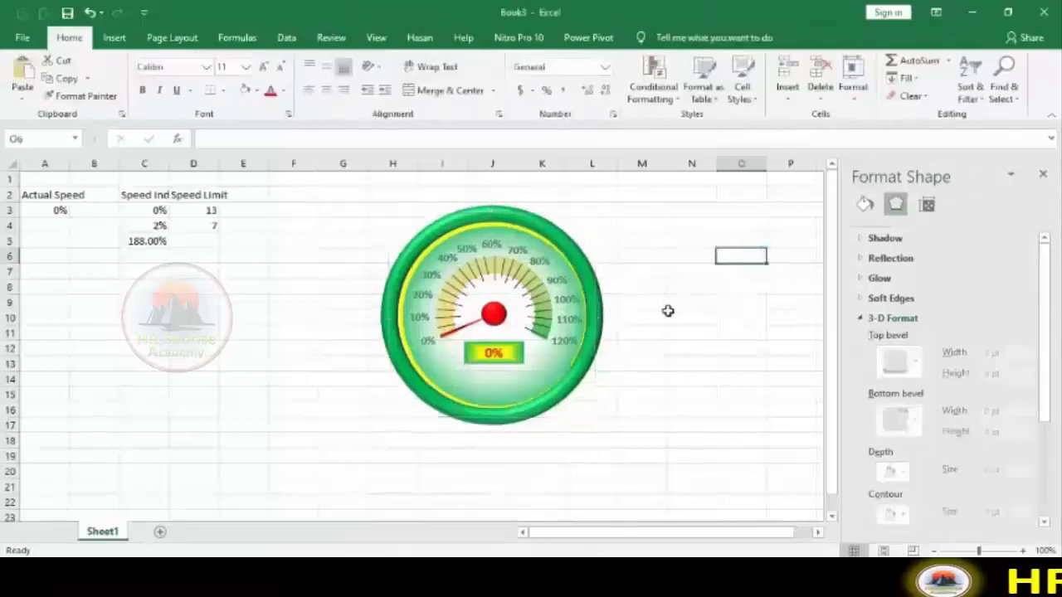
- Fill every cell of the worksheet with a light green theme colour
left_click(602, 340)
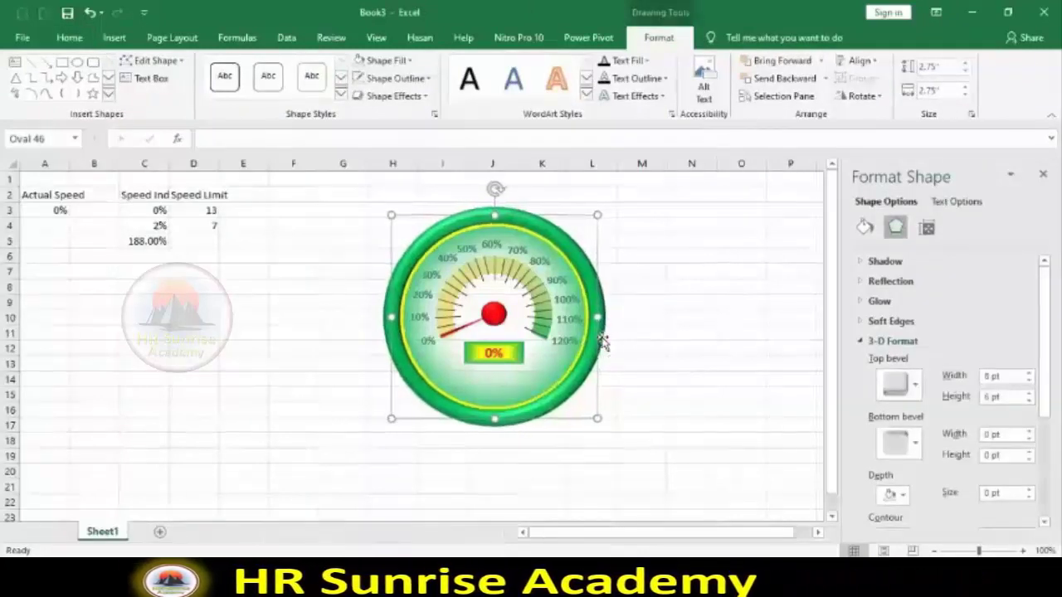
left_click(694, 321)
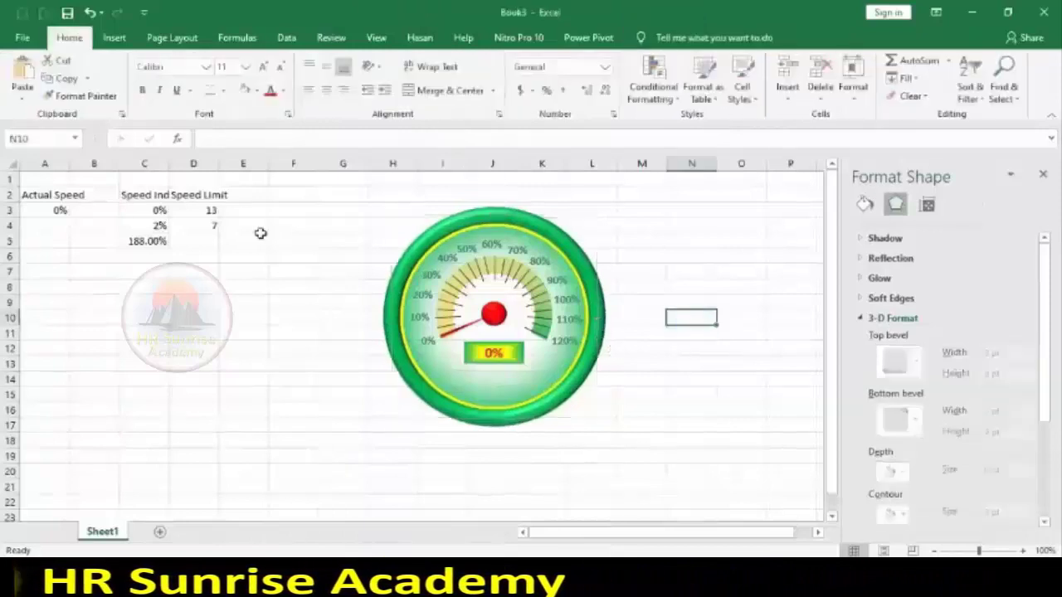
left_click(10, 159)
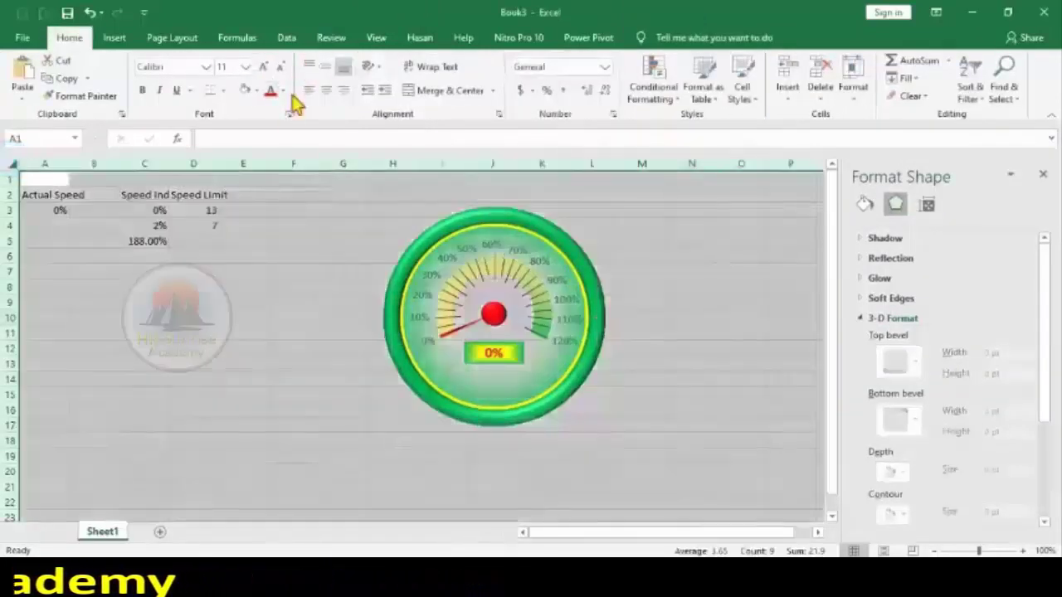
left_click(258, 90)
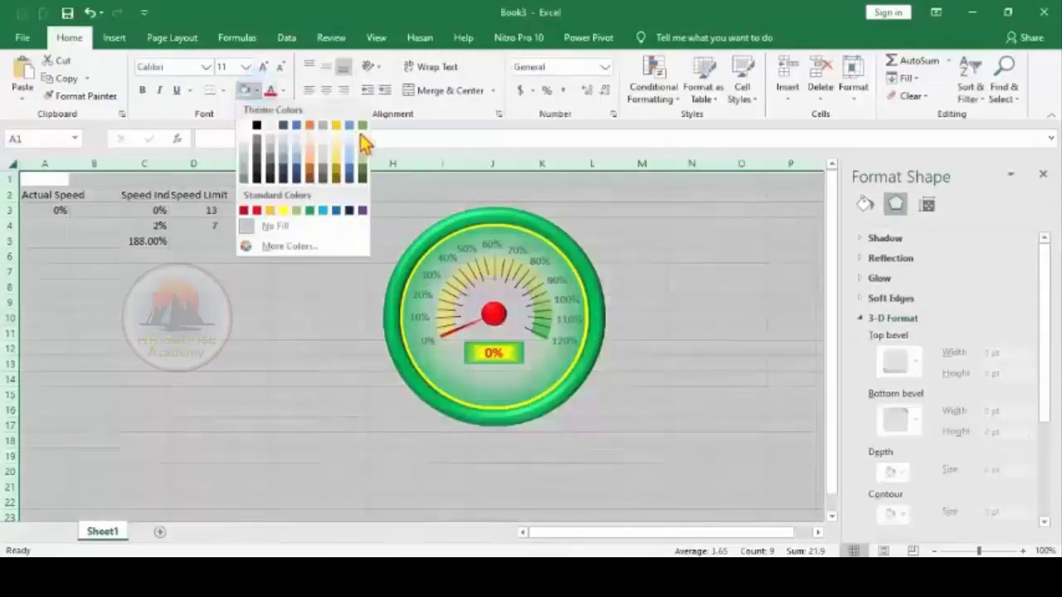
left_click(363, 136)
left_click(685, 271)
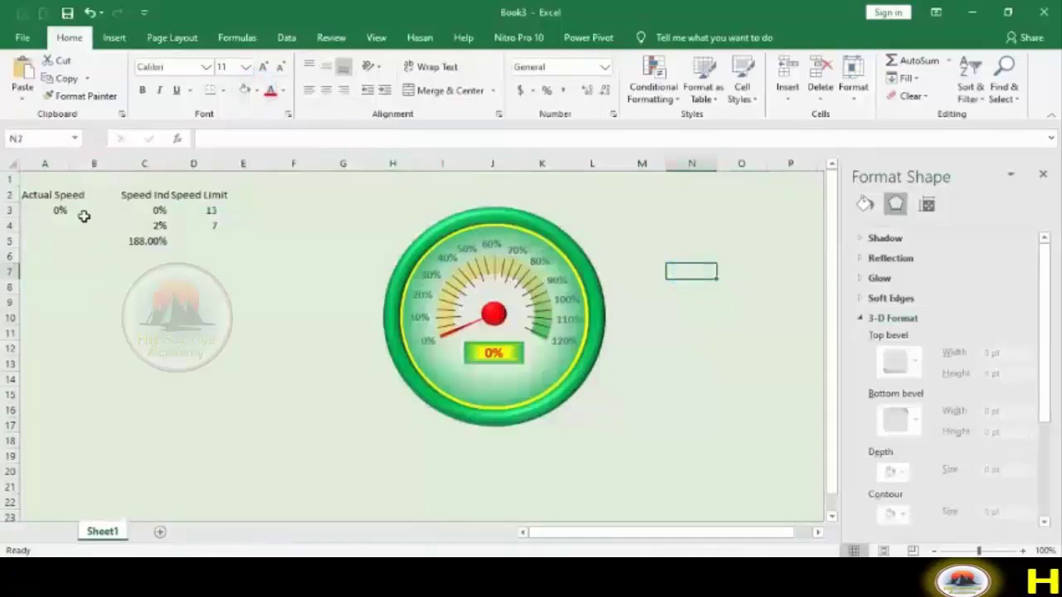
left_click(41, 211)
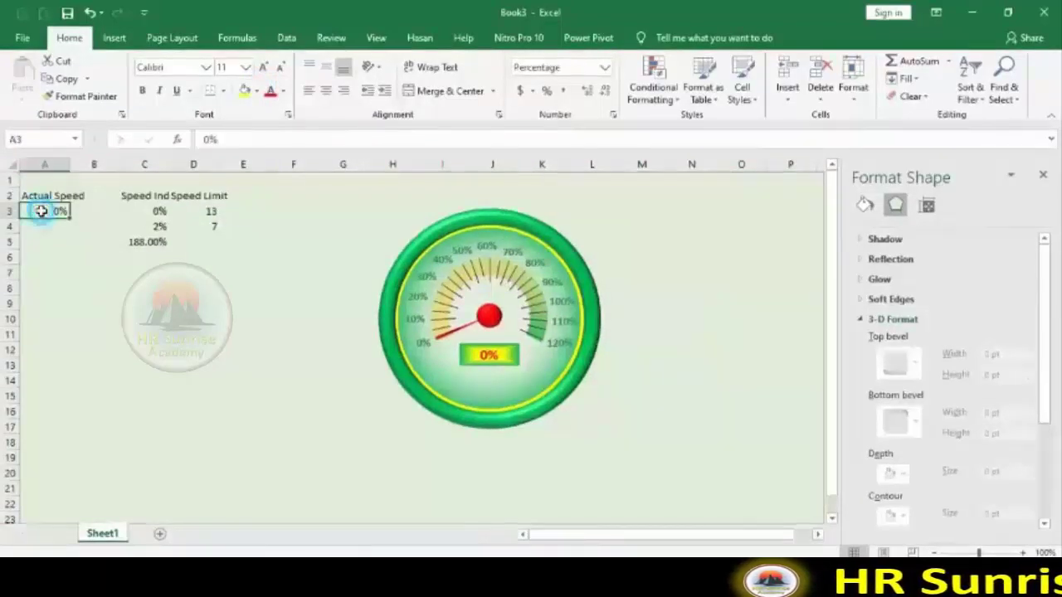
- Test Actual Speed values 60, 120 and 140 in A3 and watch the needle
type("60")
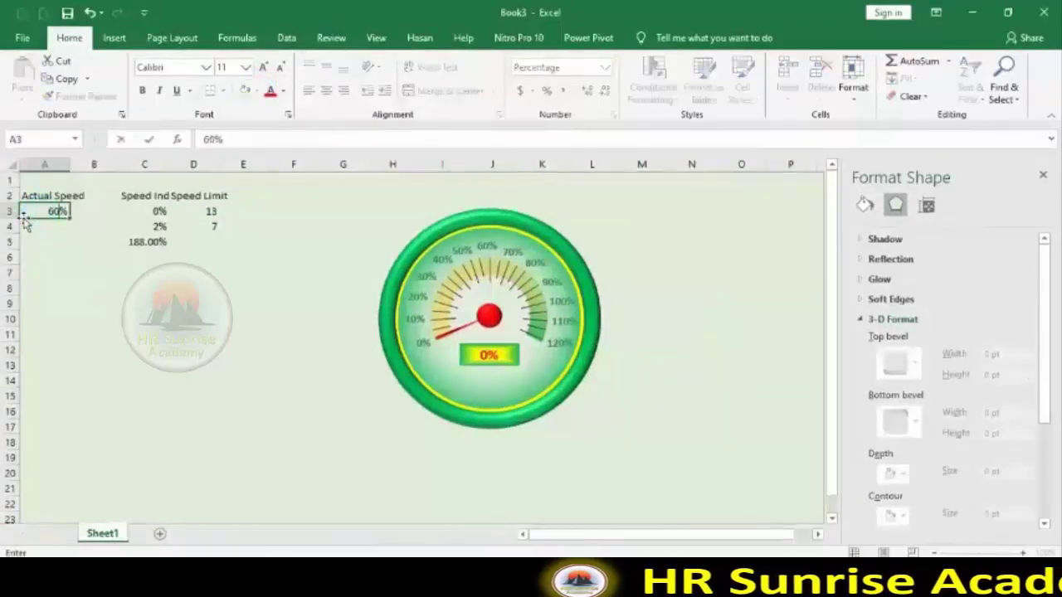
left_click(91, 271)
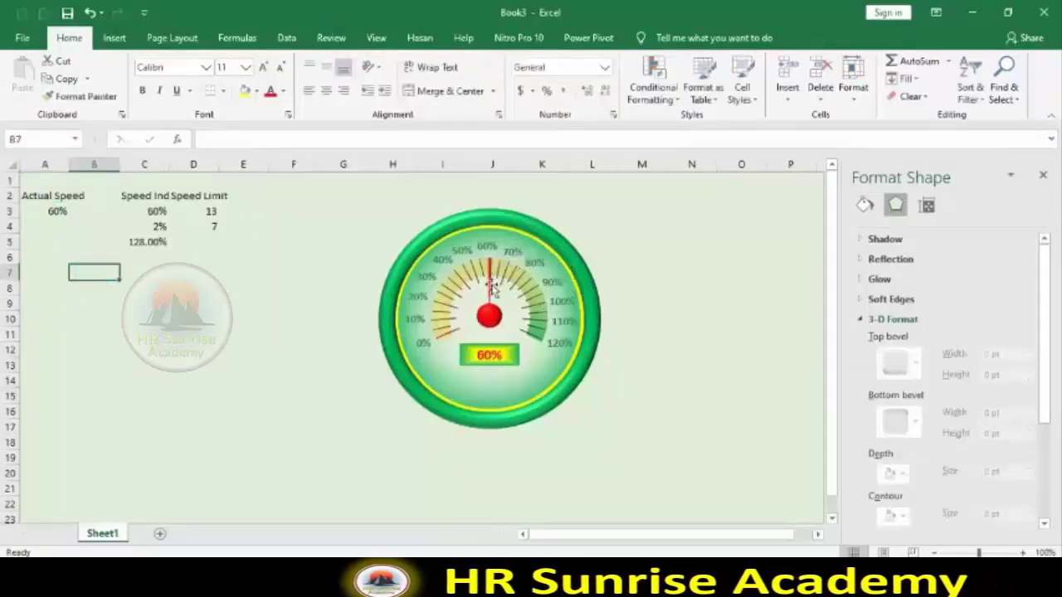
left_click(57, 211)
type("120")
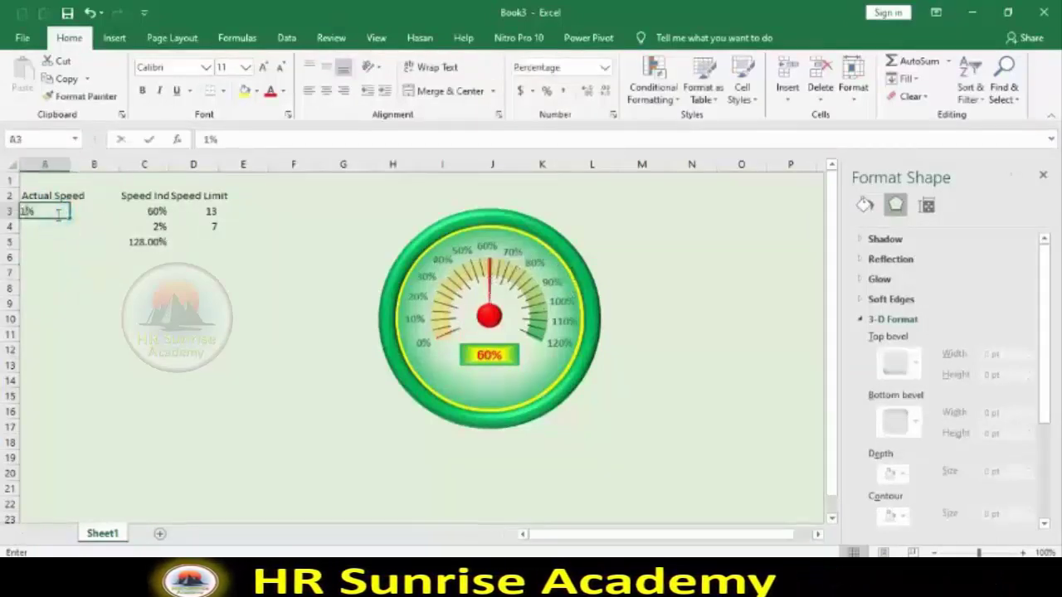
left_click(141, 272)
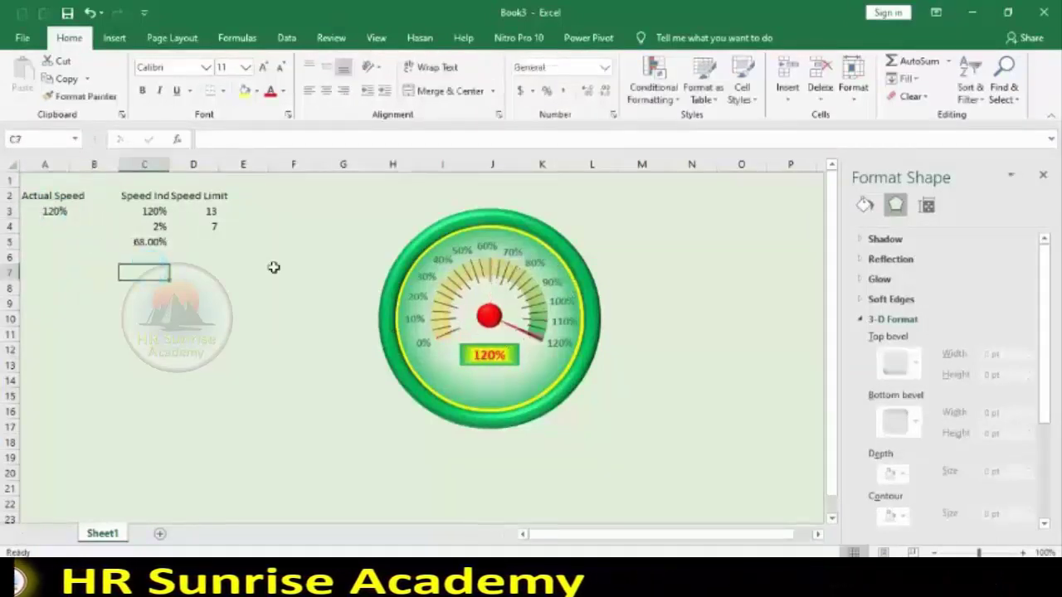
left_click(48, 210)
type("1")
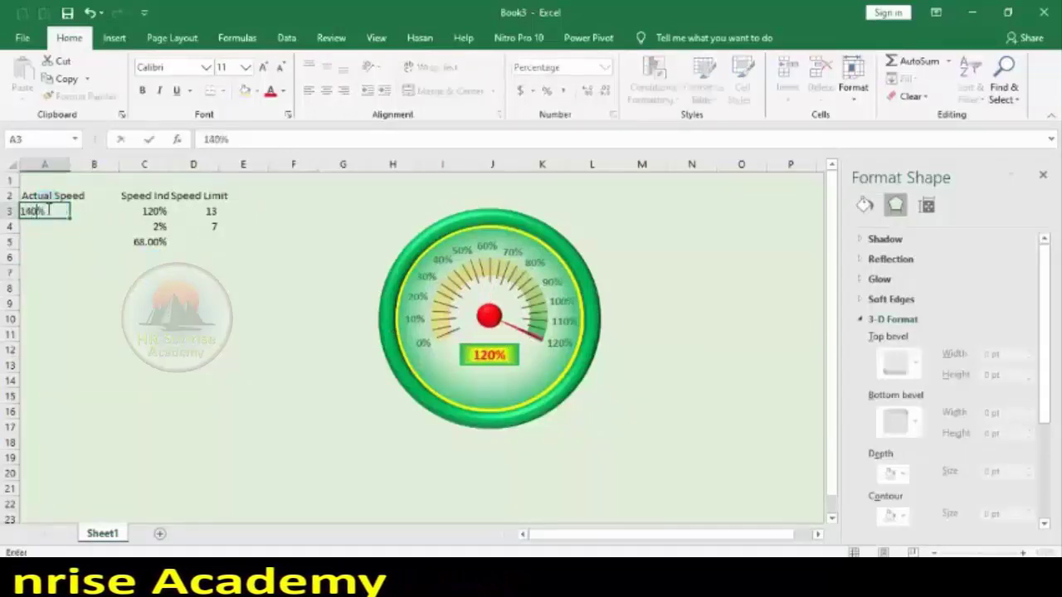
left_click(84, 285)
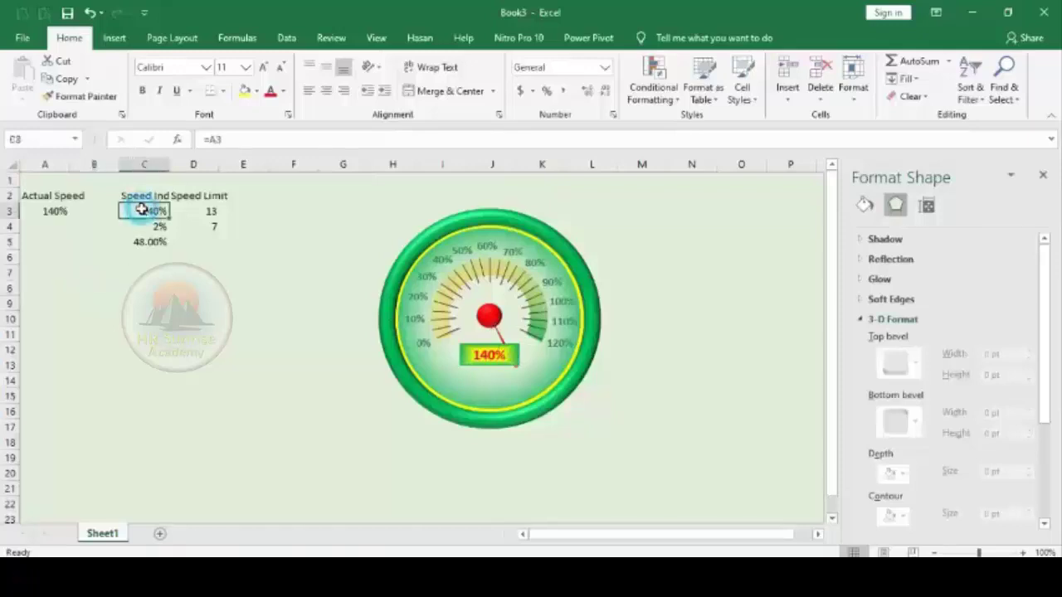
- Enter =IF(A3>120%,120%,A3) in C3 so the needle stops at 120%
type("i")
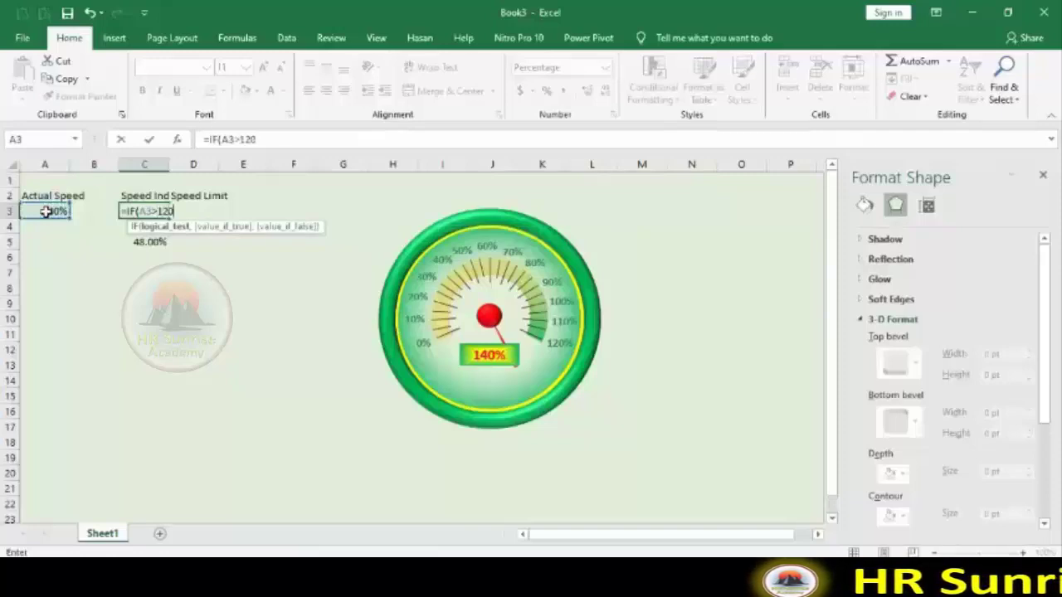
type(",")
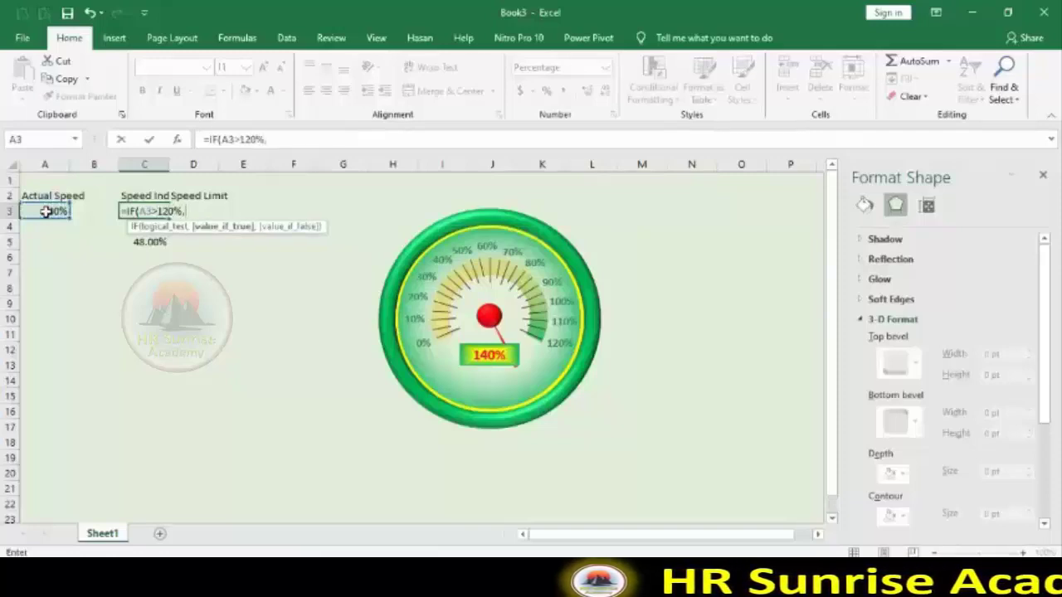
type("120%")
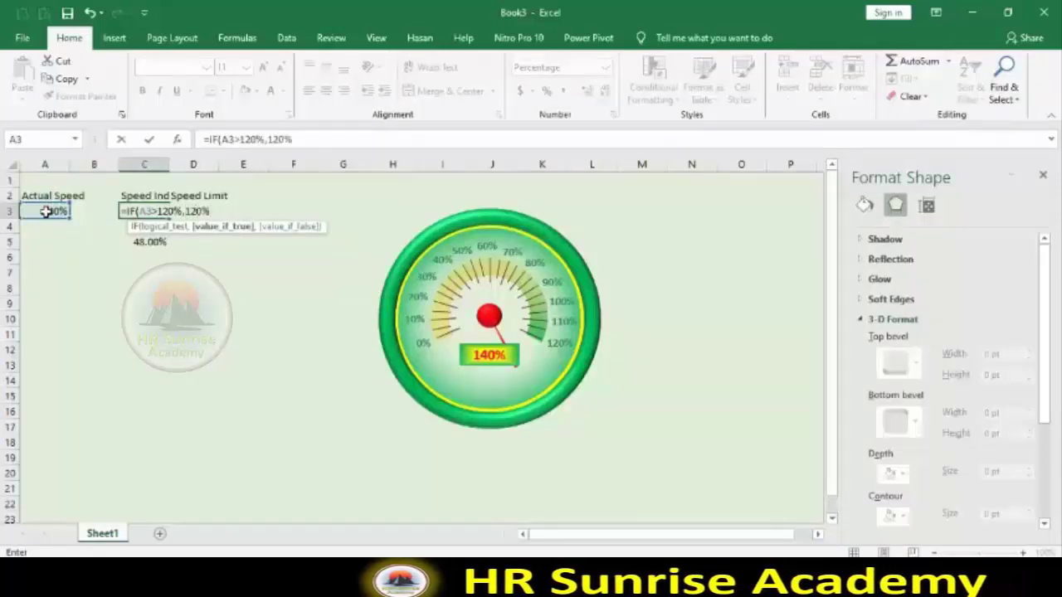
type(",")
left_click(47, 211)
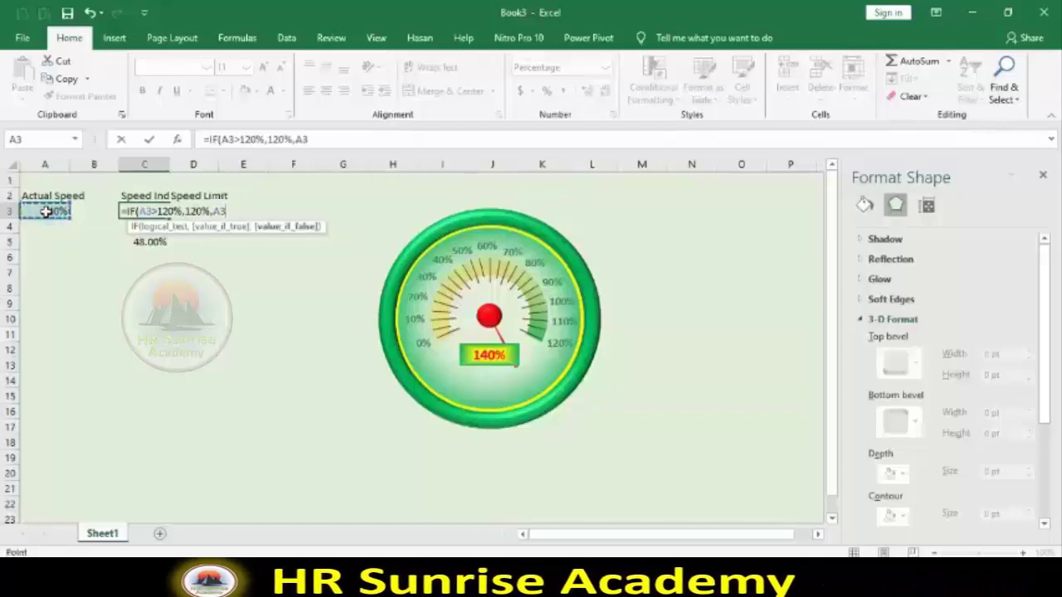
type(")")
key("Return")
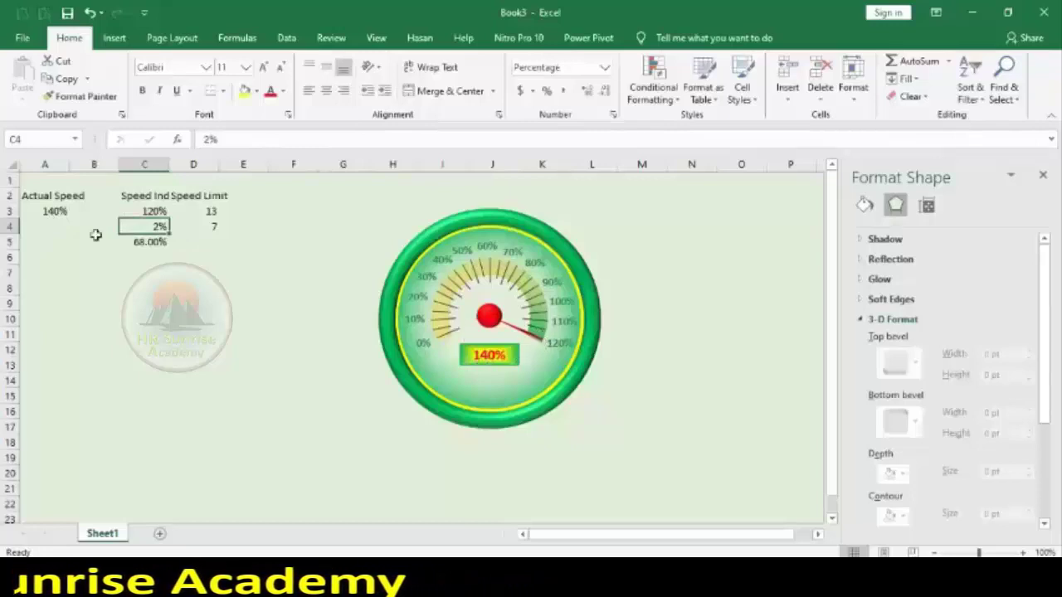
left_click(39, 211)
- Test the capped needle by entering 0%, 60% and 160% as the Actual Speed in A3
type("0")
key("Return")
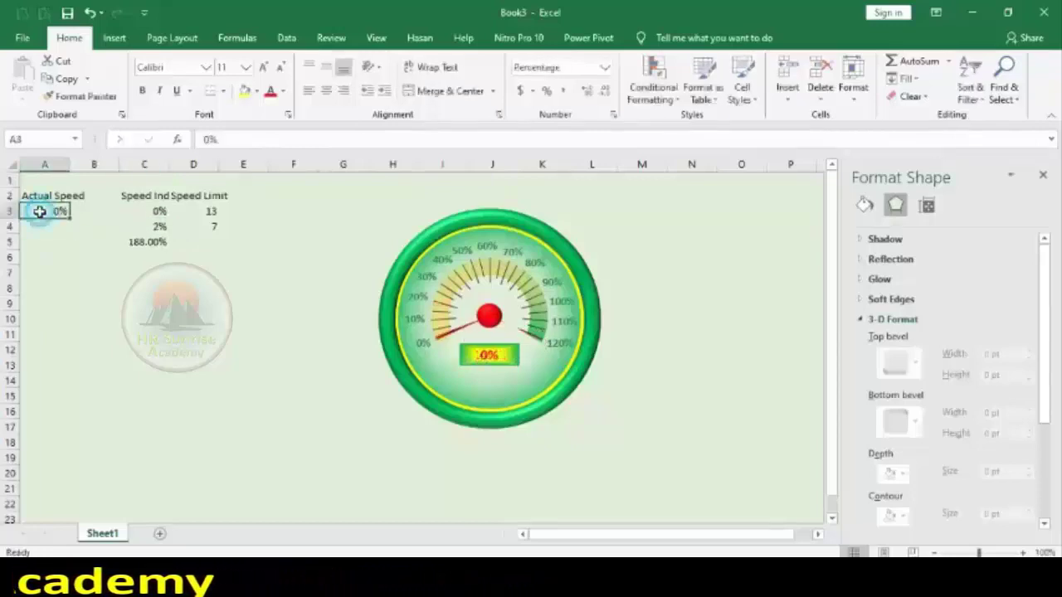
type("160")
key("Return")
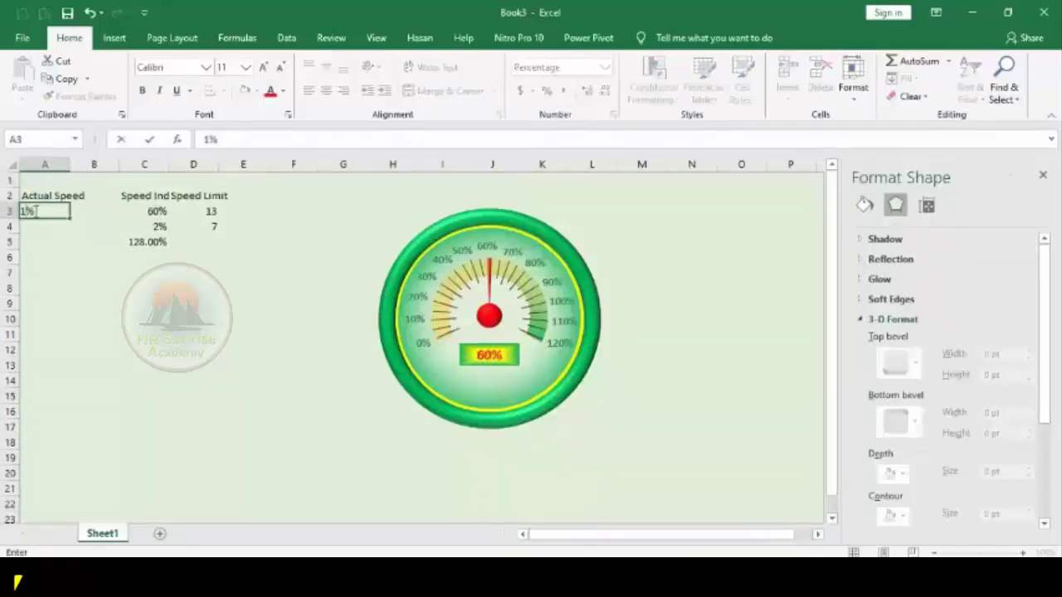
left_click(58, 277)
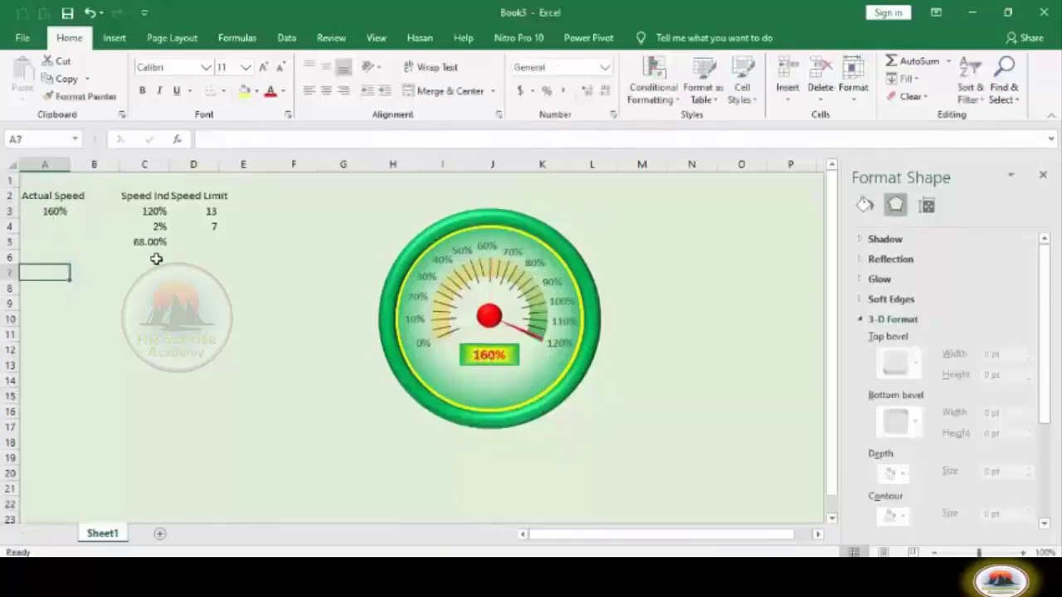
- Clear the 160% from A3 so the Actual Speed returns to 0%
double_click(60, 211)
key("BackSpace")
key("BackSpace")
key("BackSpace")
key("Return")
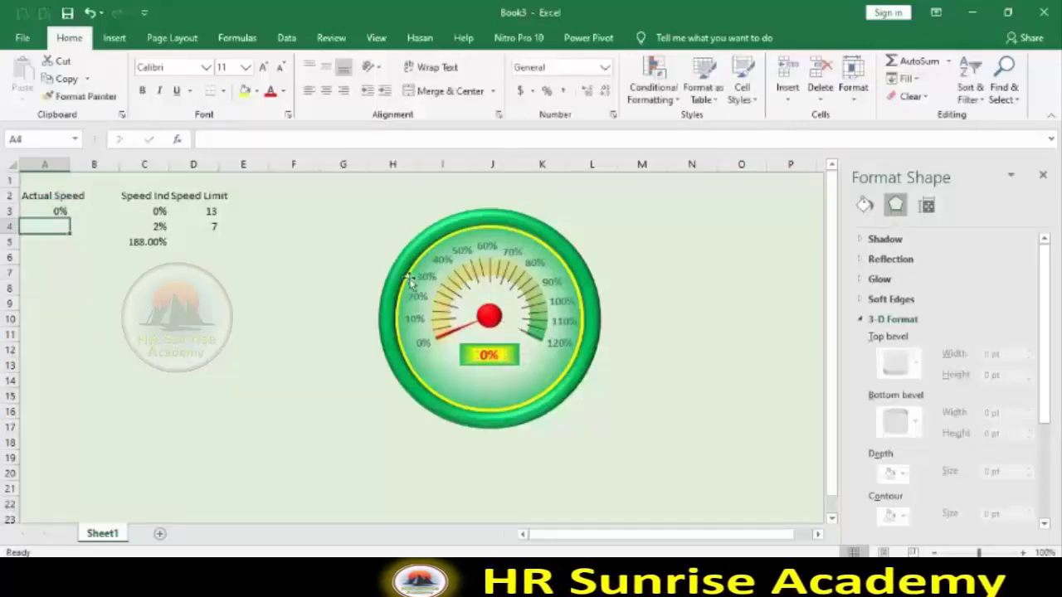
- Group the chart, green ring and overlay shapes into one object and shift it left near columns D–H
left_click_drag(409, 280, 180, 362)
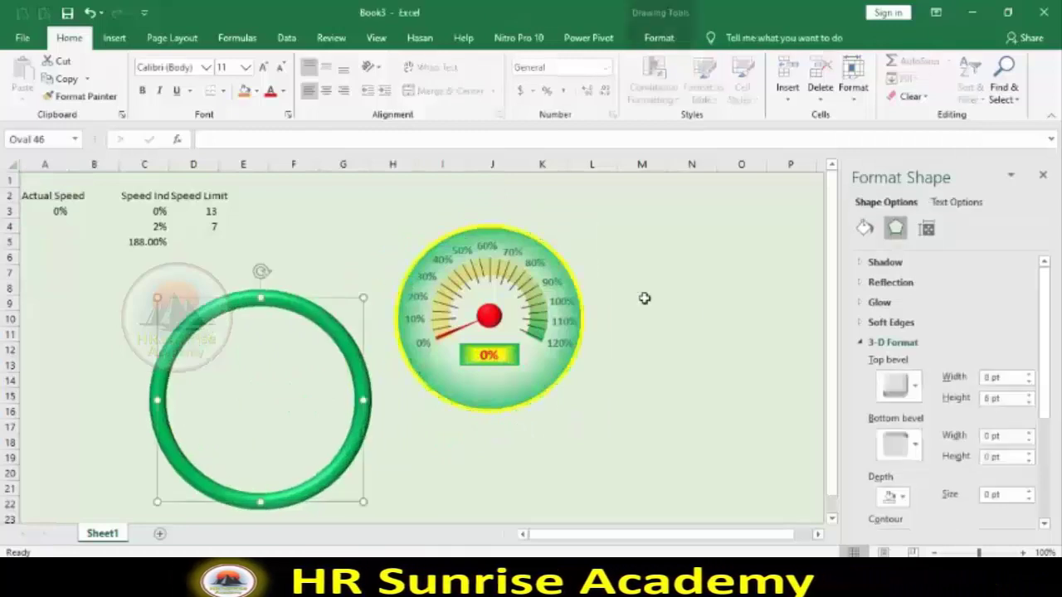
left_click_drag(279, 299, 509, 217)
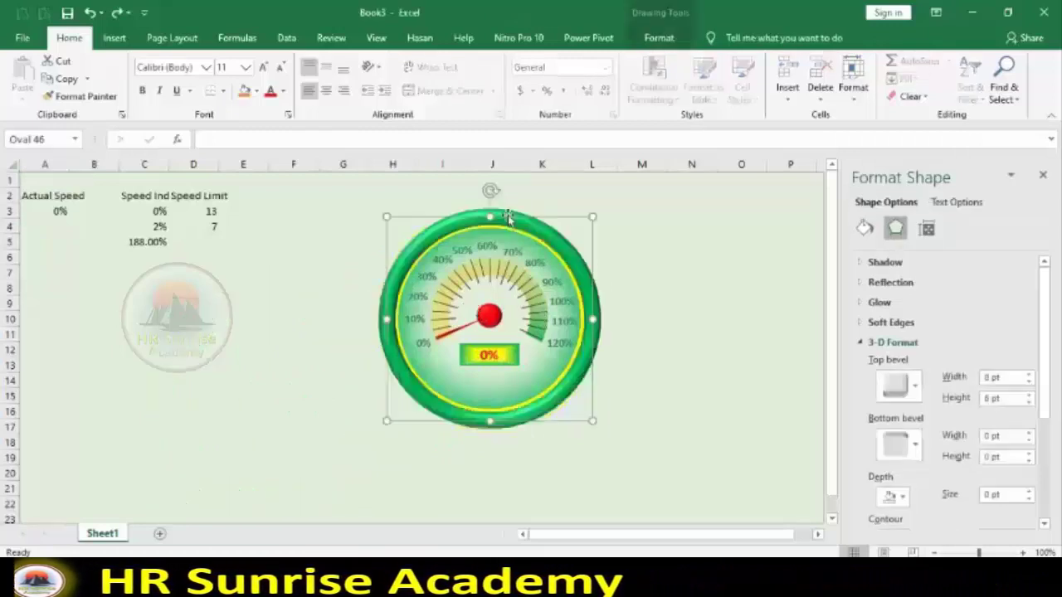
key("ctrl+a")
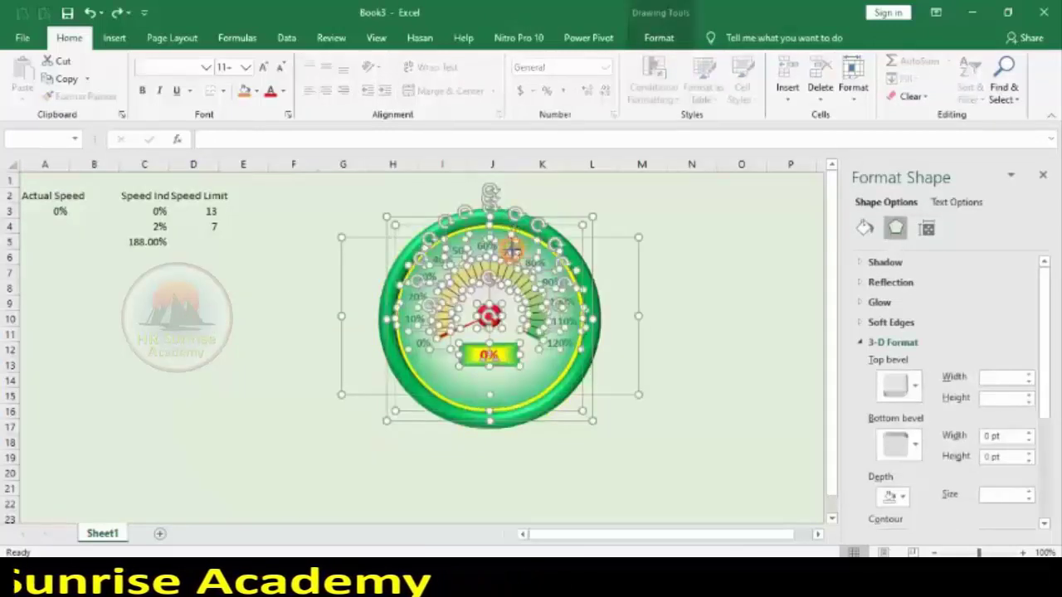
right_click(512, 249)
mouse_move(601, 347)
left_click(680, 343)
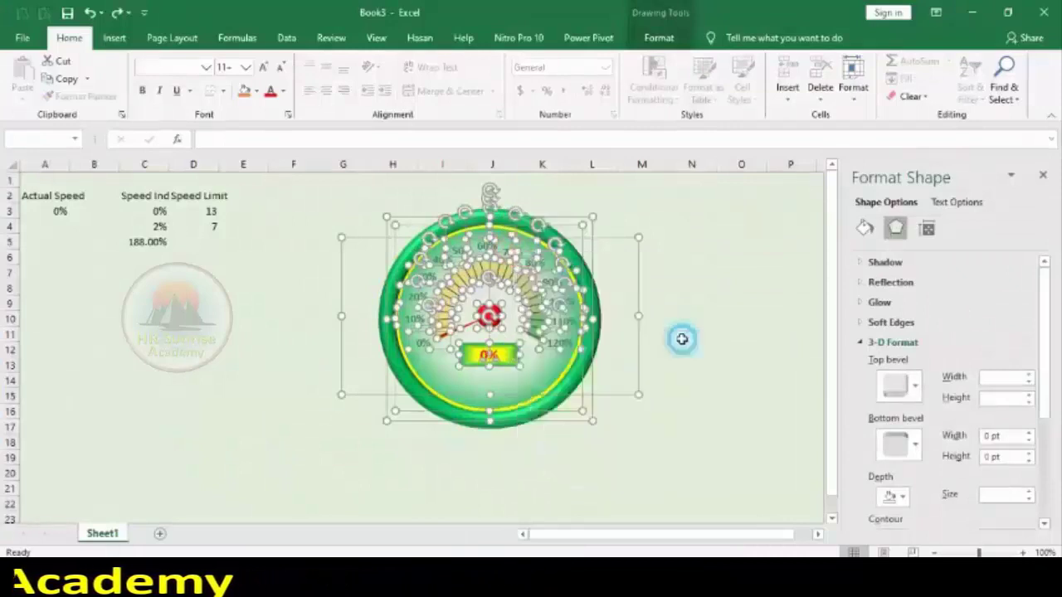
mouse_move(541, 238)
left_mouse_down()
mouse_move(387, 272)
mouse_move(431, 211)
left_mouse_up()
left_click(63, 211)
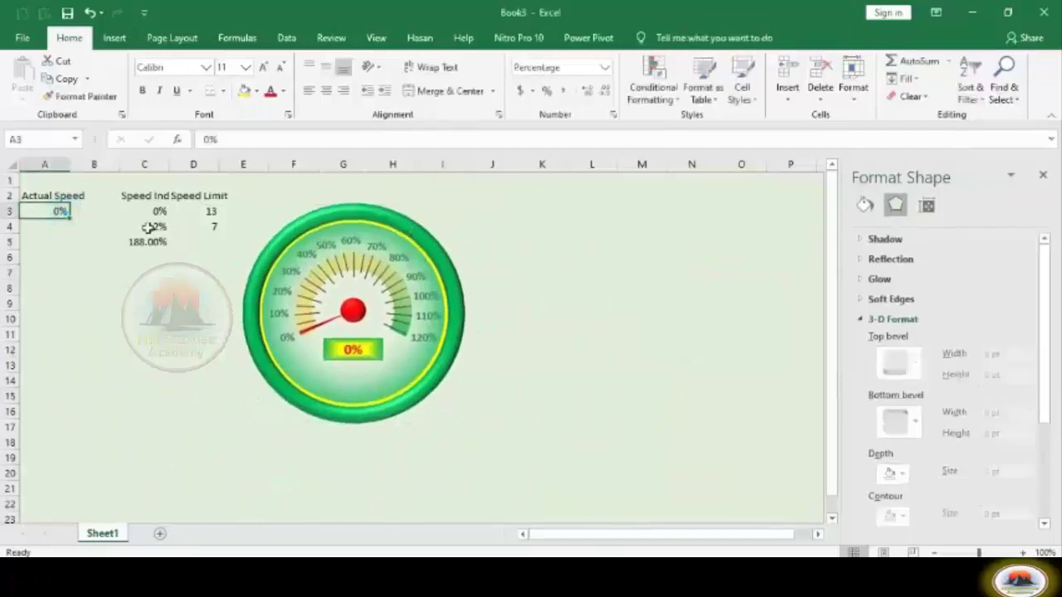
type("20")
key("Return")
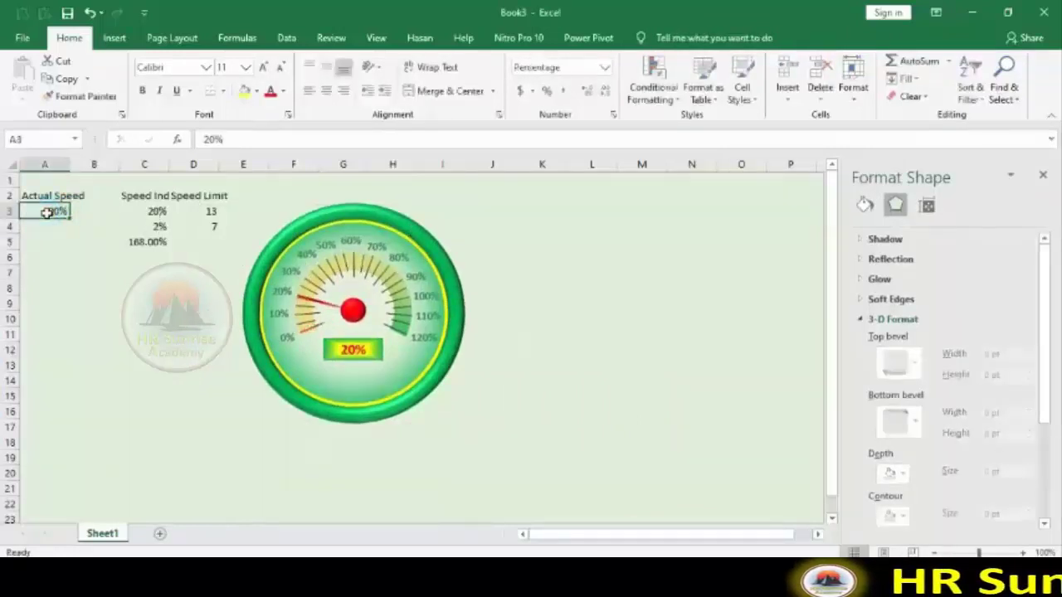
type("60")
key("Return")
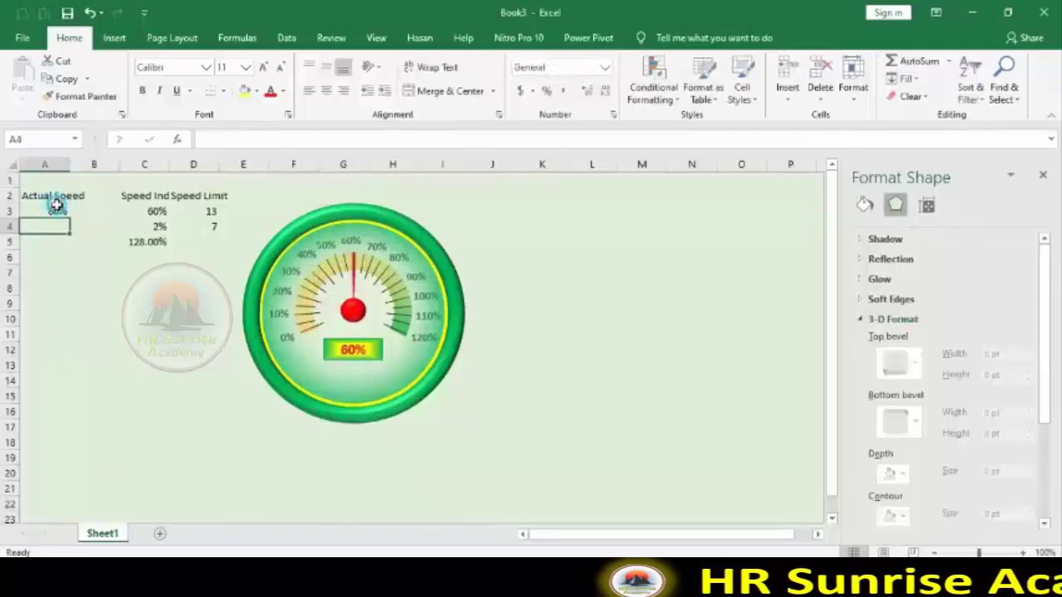
left_click(56, 207)
type("120")
key("Return")
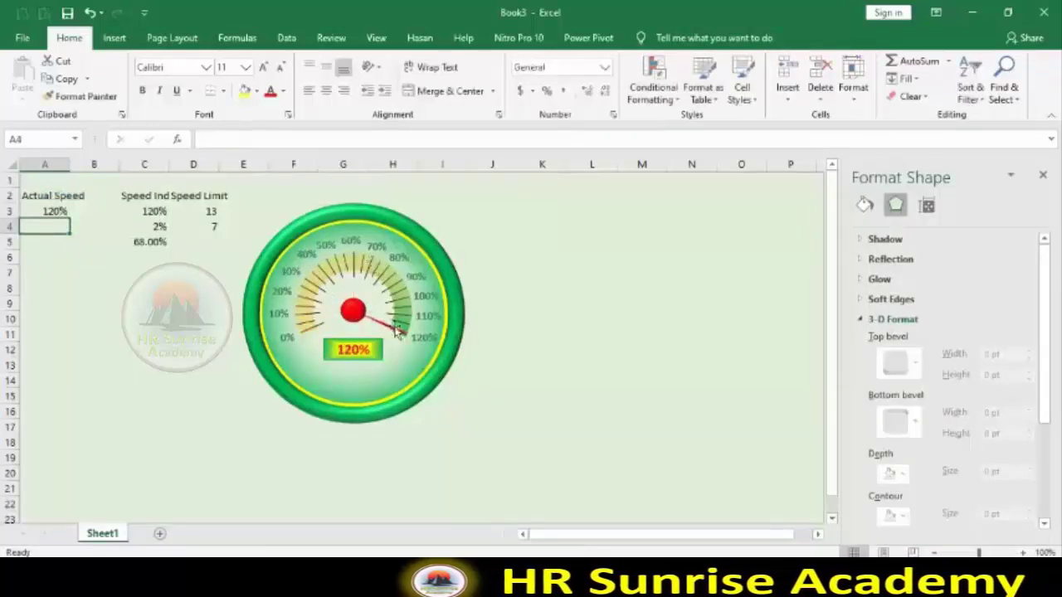
left_click(51, 213)
type("1")
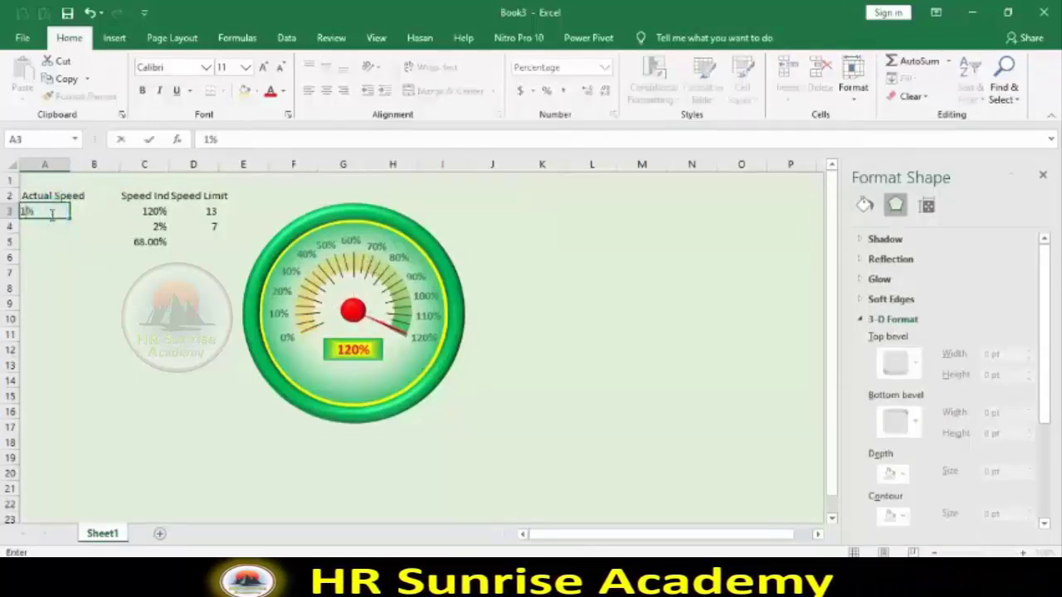
type("50")
key("Return")
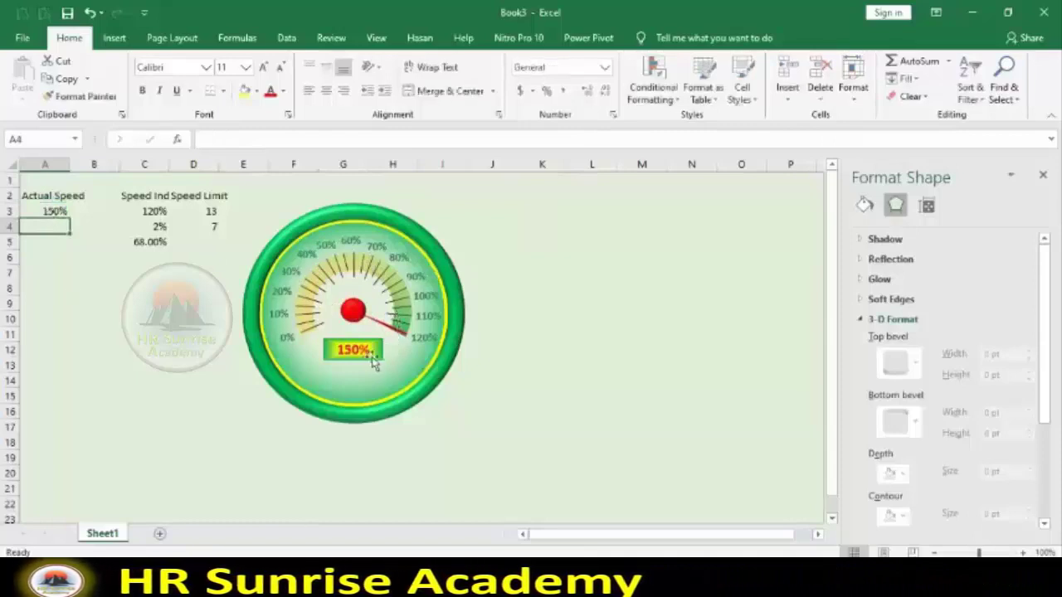
left_click(50, 212)
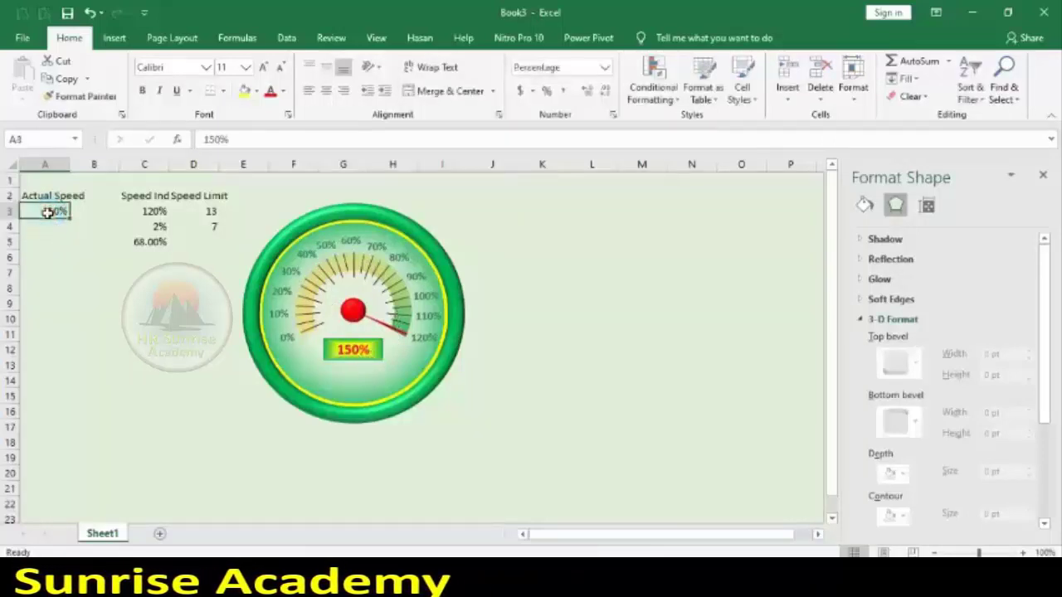
type("0")
key("Return")
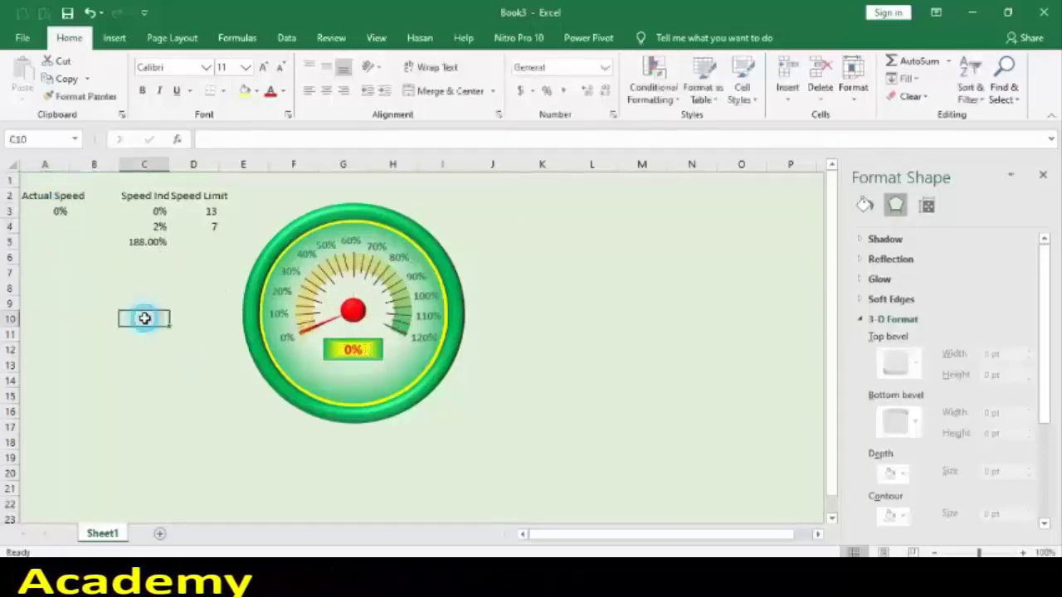